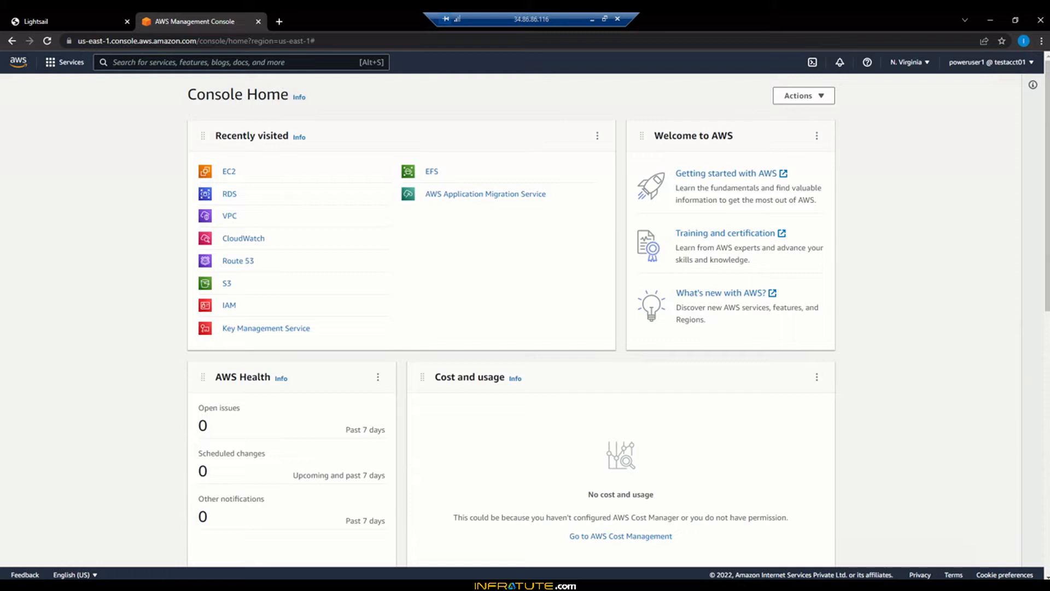
Open the public IP address of the WordPress-1 Lightsail instance in a new browser tab.
{"action": "left_click", "coordinate": [58, 16]}
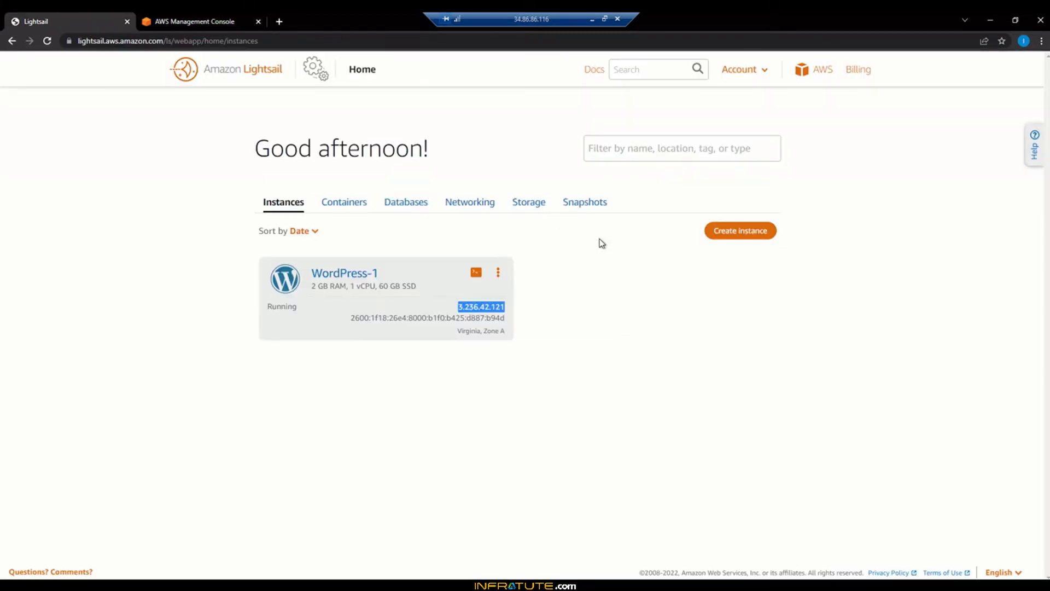
{"action": "left_click", "coordinate": [533, 286]}
{"action": "double_click", "coordinate": [478, 307]}
{"action": "right_click", "coordinate": [480, 307]}
{"action": "left_click", "coordinate": [503, 343]}
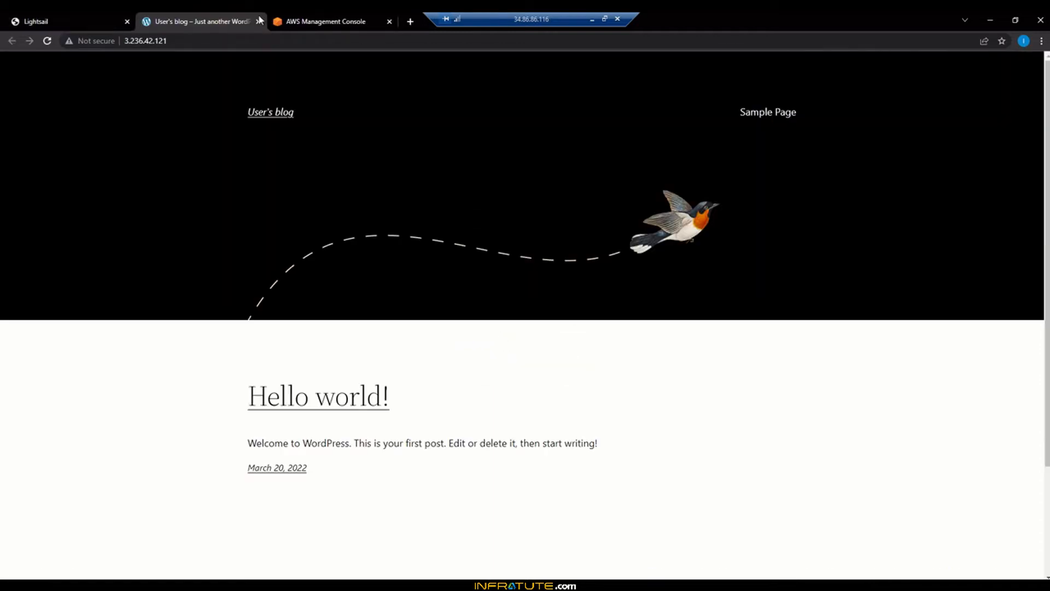
Examine the connection security information and the IP address of the User's blog site.
{"action": "left_click", "coordinate": [121, 42]}
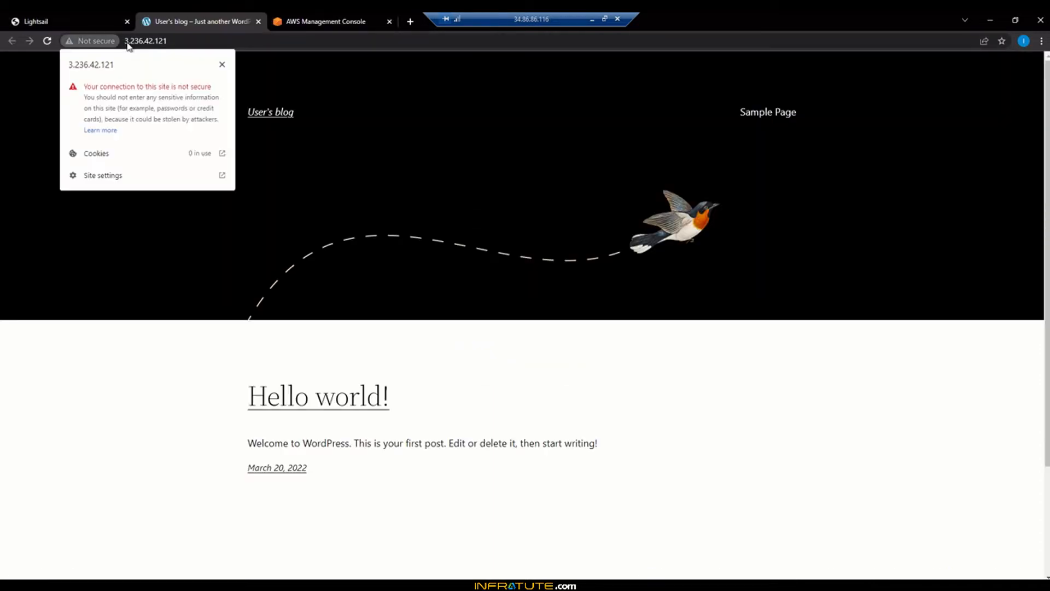
{"action": "left_click", "coordinate": [132, 44]}
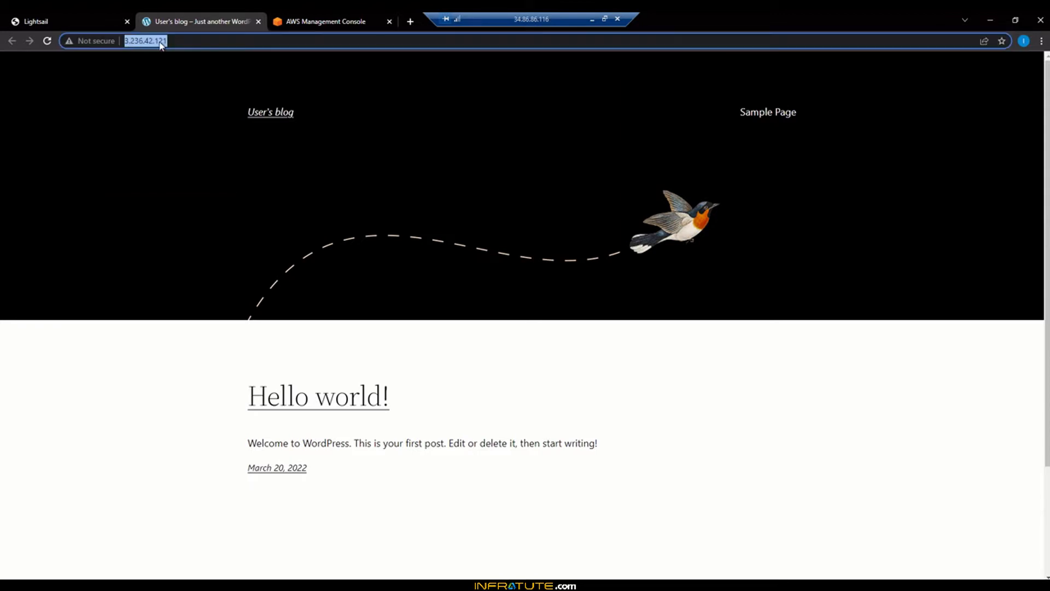
{"action": "left_click", "coordinate": [188, 41]}
{"action": "left_click_drag", "start_coordinate": [502, 18], "coordinate": [690, 18]}
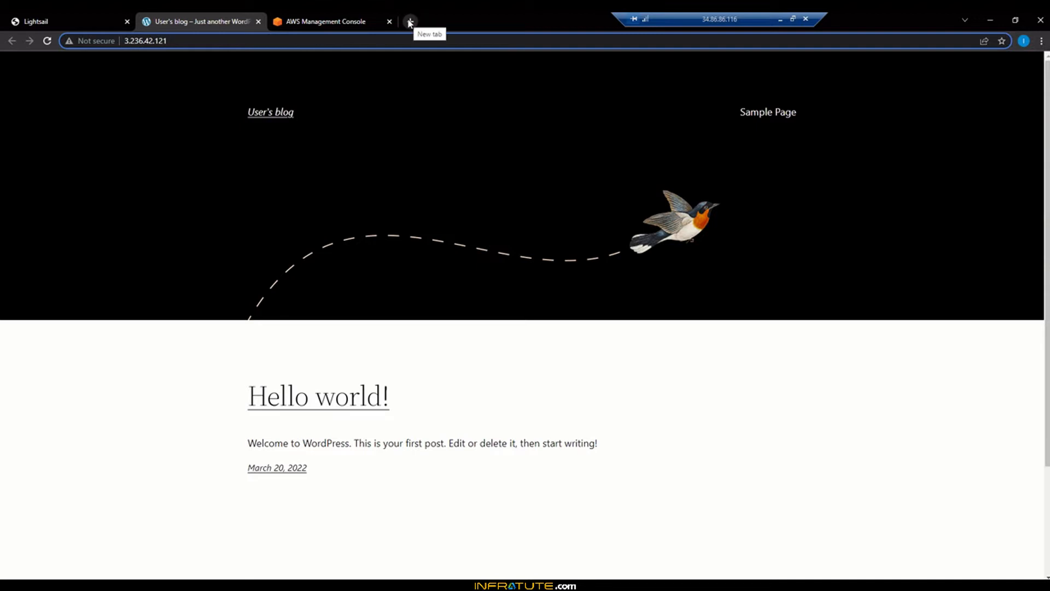
Open godaddy.com in a new browser tab.
{"action": "left_click", "coordinate": [333, 18]}
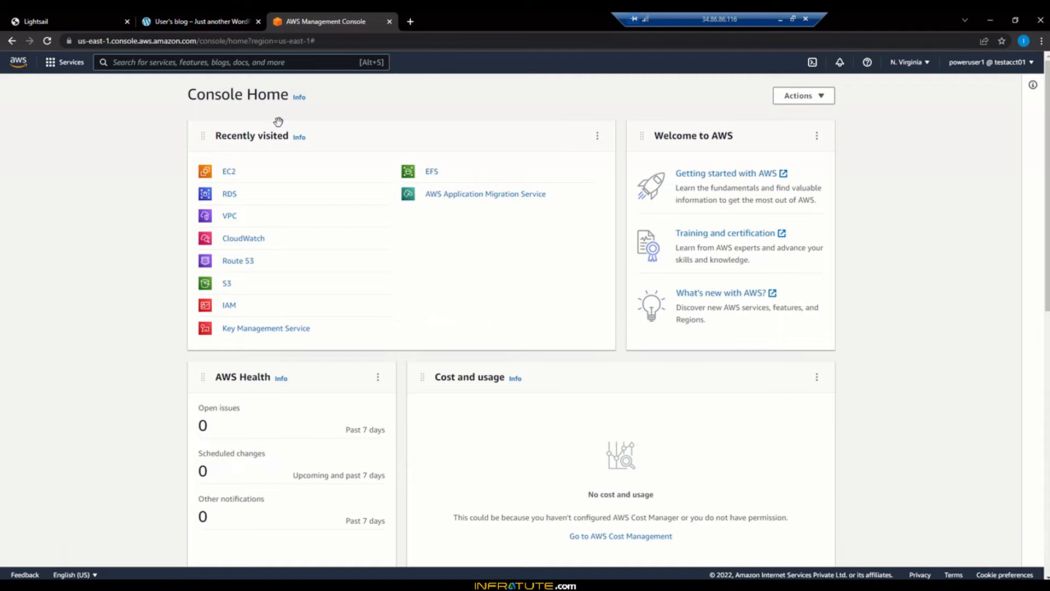
{"action": "left_click", "coordinate": [410, 21]}
{"action": "left_click", "coordinate": [323, 21]}
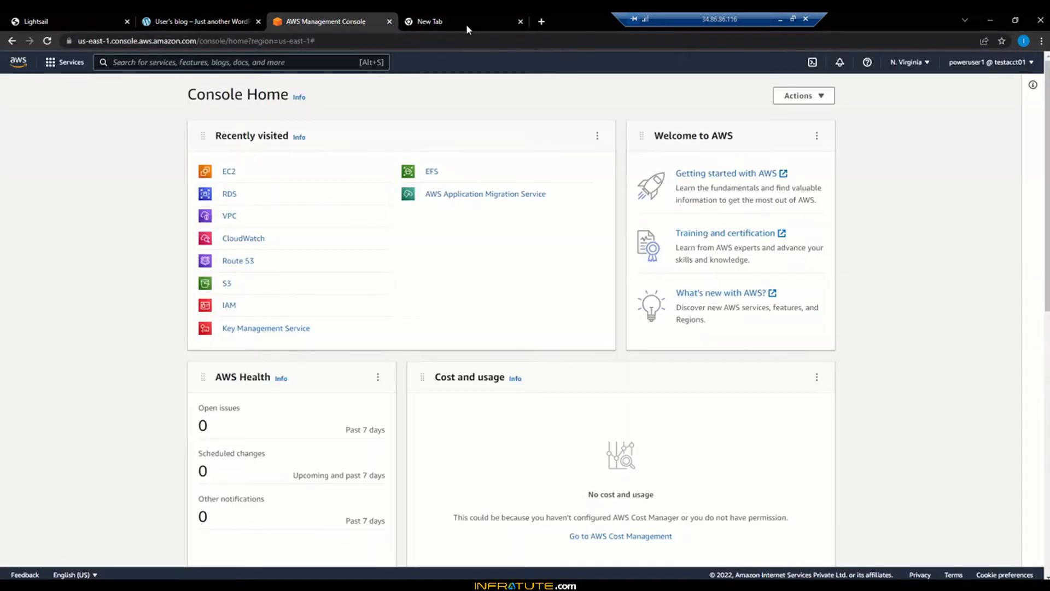
{"action": "left_click", "coordinate": [466, 24]}
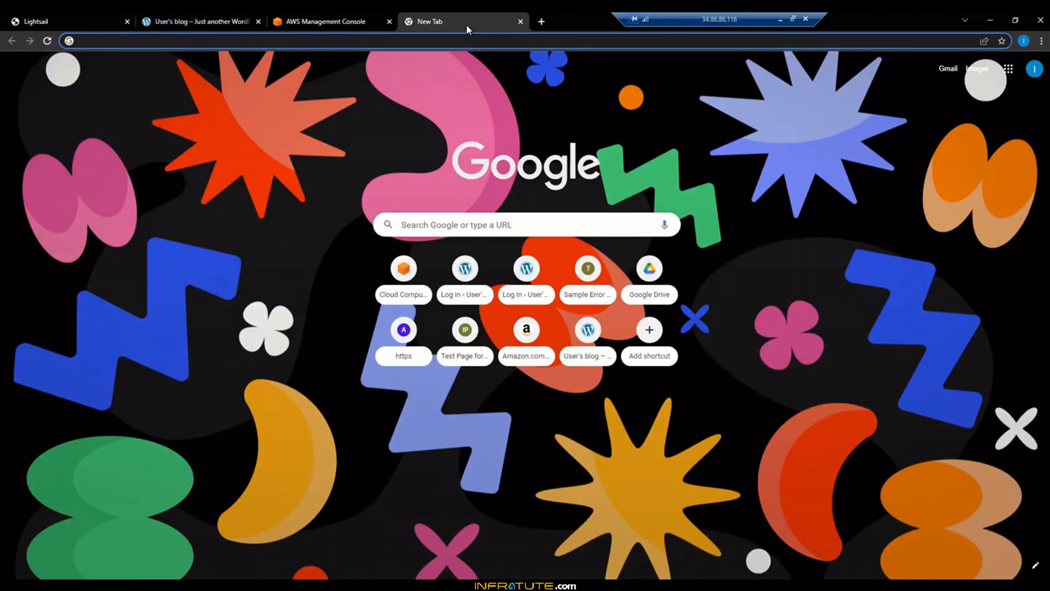
{"action": "type", "text": "go"}
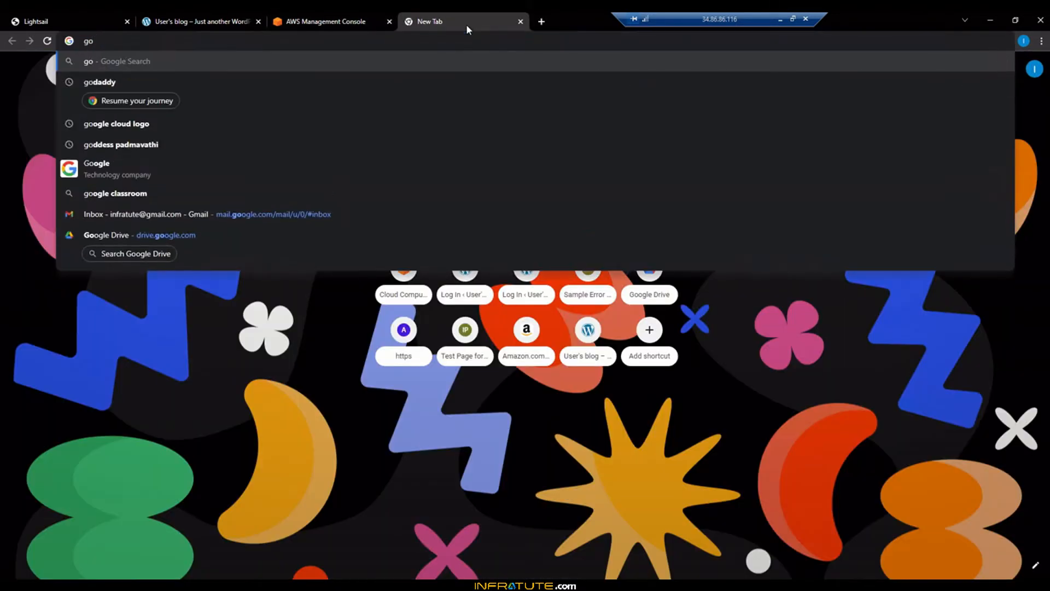
{"action": "type", "text": "daddy.com"}
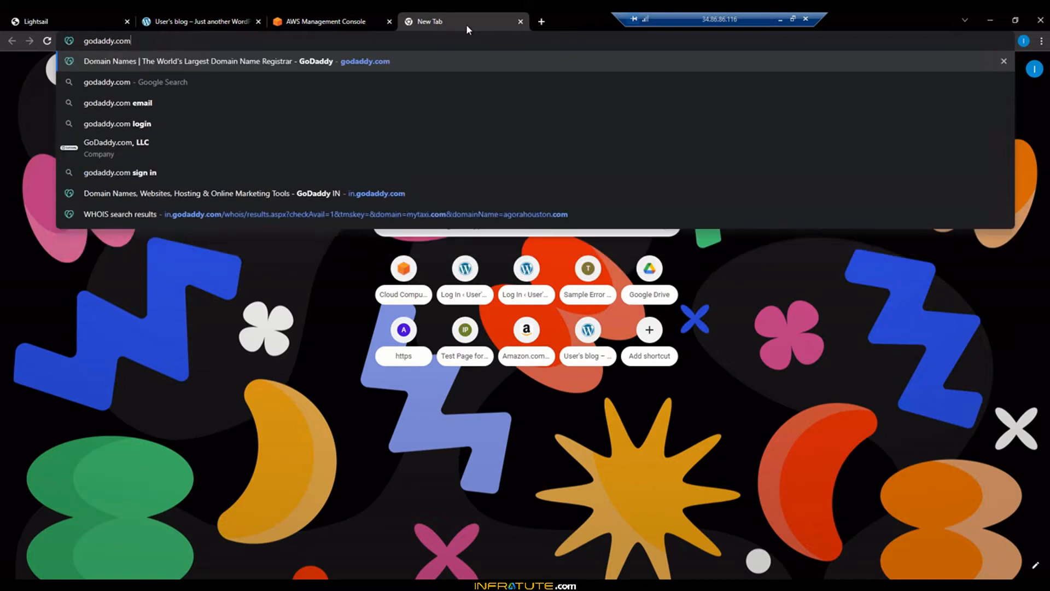
{"action": "key", "text": "Return"}
{"action": "left_click", "coordinate": [213, 19]}
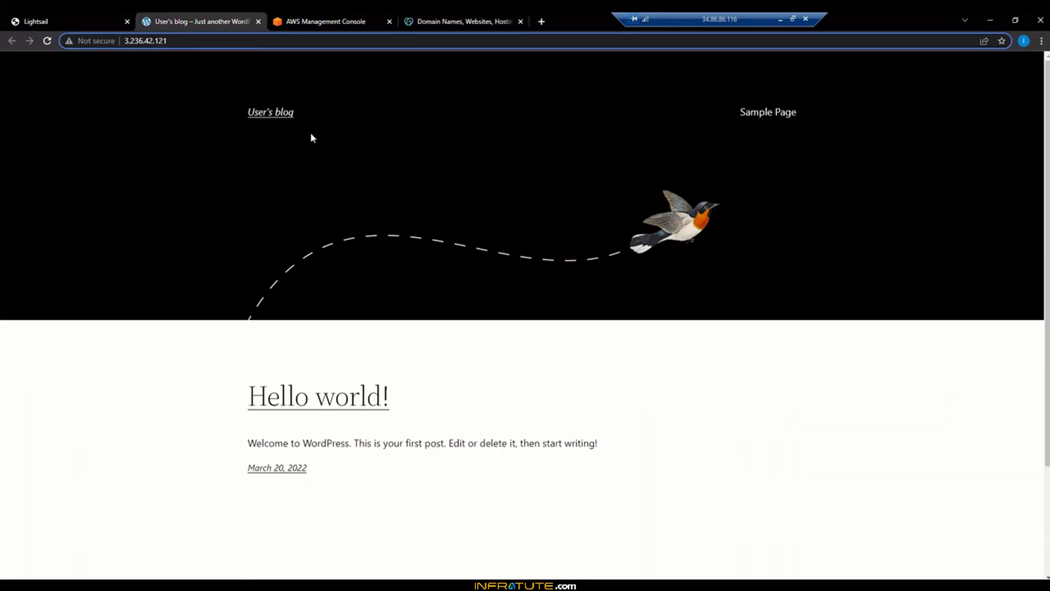
{"action": "left_click", "coordinate": [476, 26]}
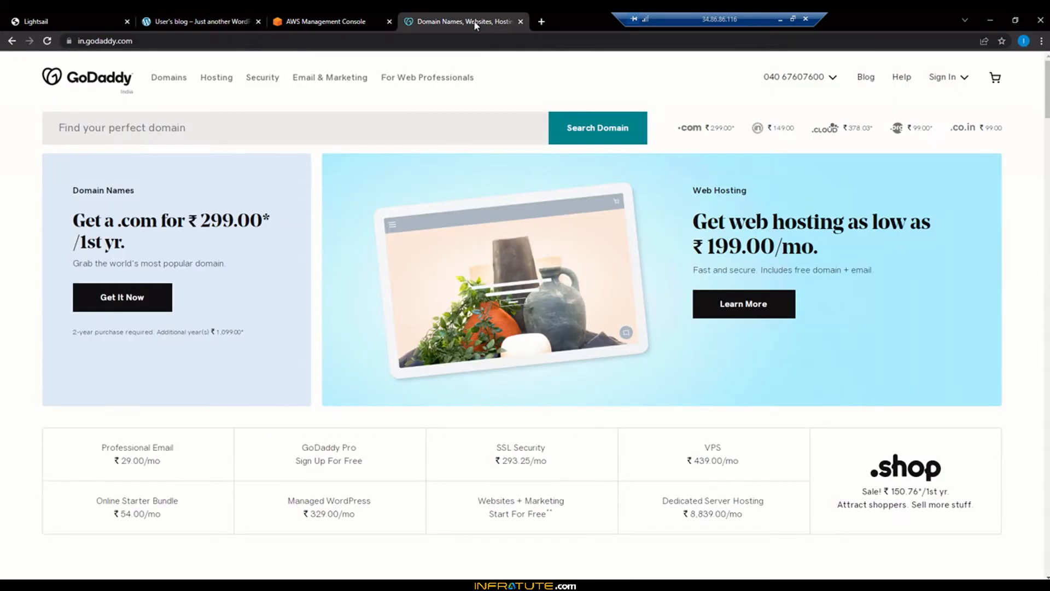
Search GoDaddy for the domain potmakersforyou.com.
{"action": "left_click", "coordinate": [312, 130]}
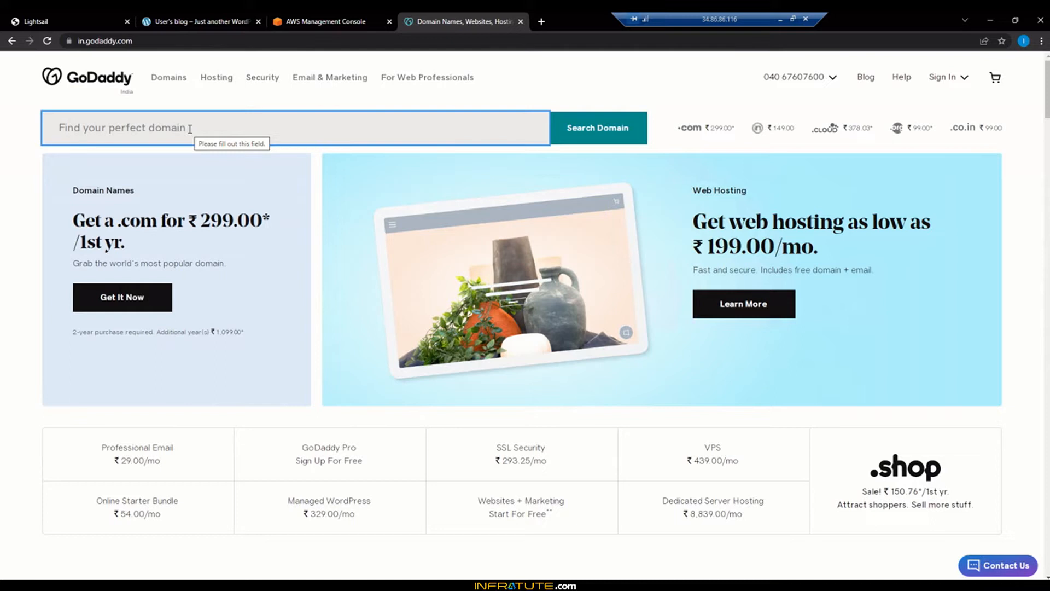
{"action": "type", "text": "potmakers"}
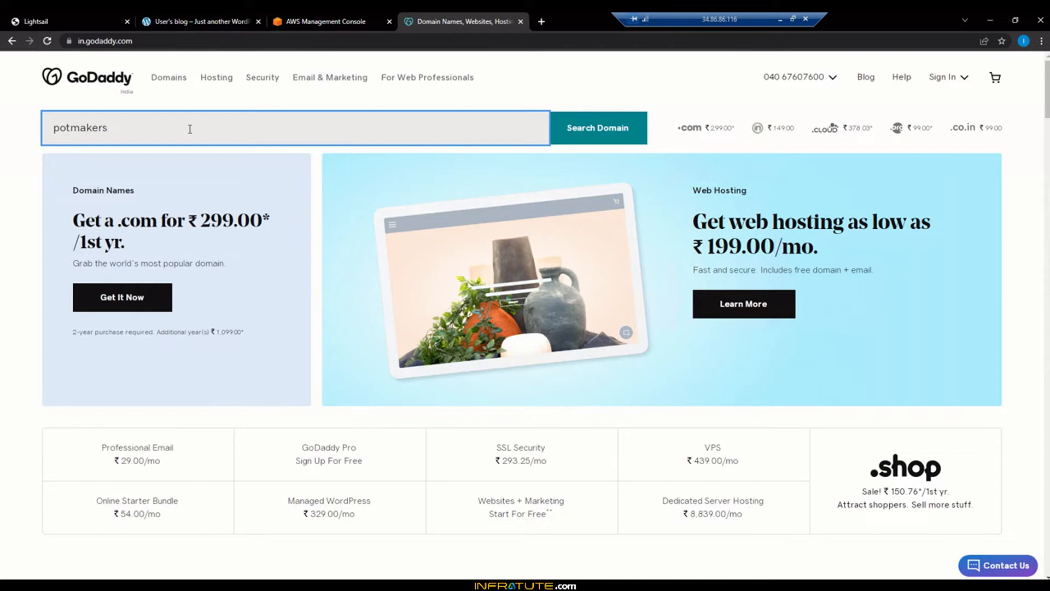
{"action": "type", "text": "foryou.com"}
{"action": "left_click", "coordinate": [609, 135]}
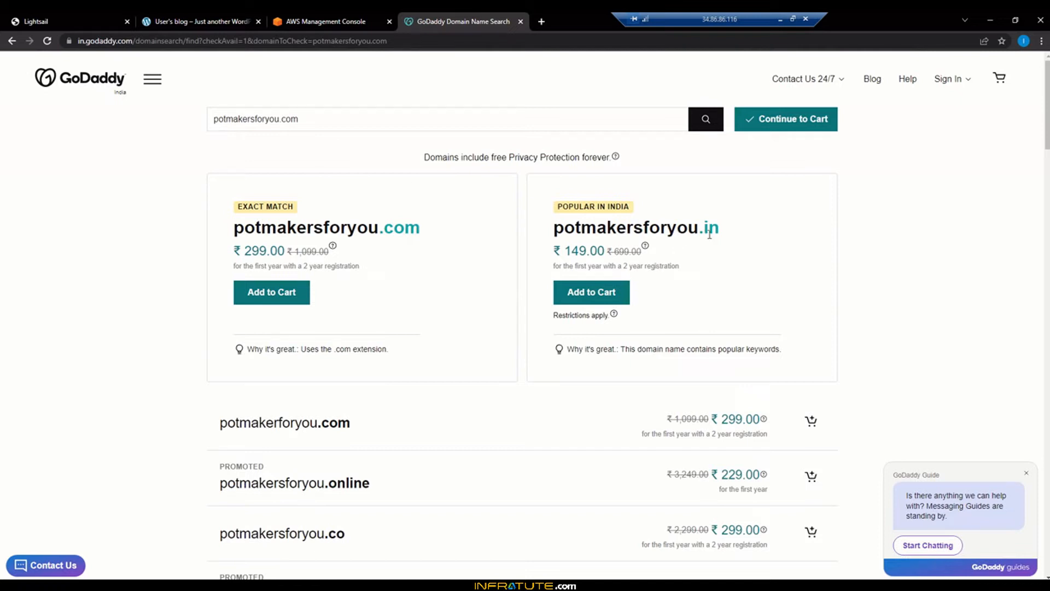
Review the offered domain extensions and prices for potmakersforyou, and close the GoDaddy search page.
{"action": "scroll", "coordinate": [954, 392], "scroll_direction": "down", "scroll_amount": 3}
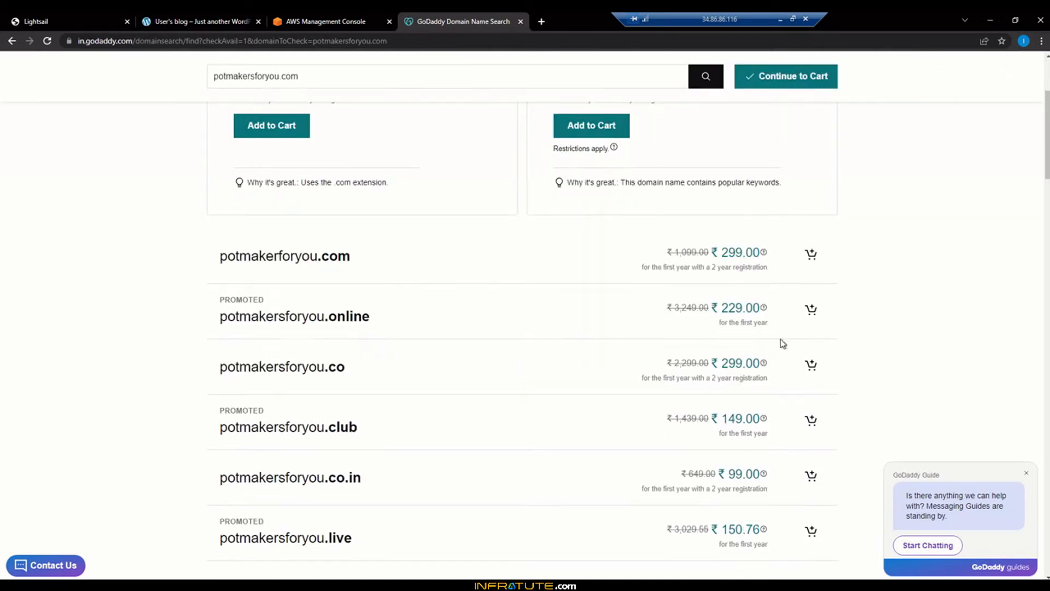
{"action": "scroll", "coordinate": [432, 323], "scroll_direction": "up", "scroll_amount": 3}
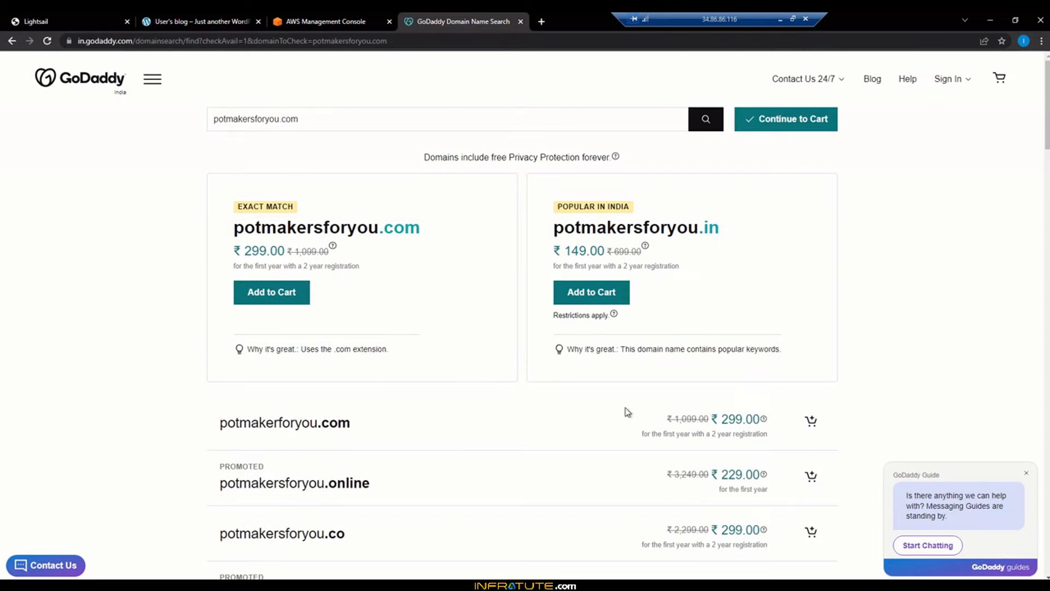
{"action": "scroll", "coordinate": [610, 460], "scroll_direction": "down", "scroll_amount": 4}
{"action": "scroll", "coordinate": [610, 461], "scroll_direction": "up", "scroll_amount": 4}
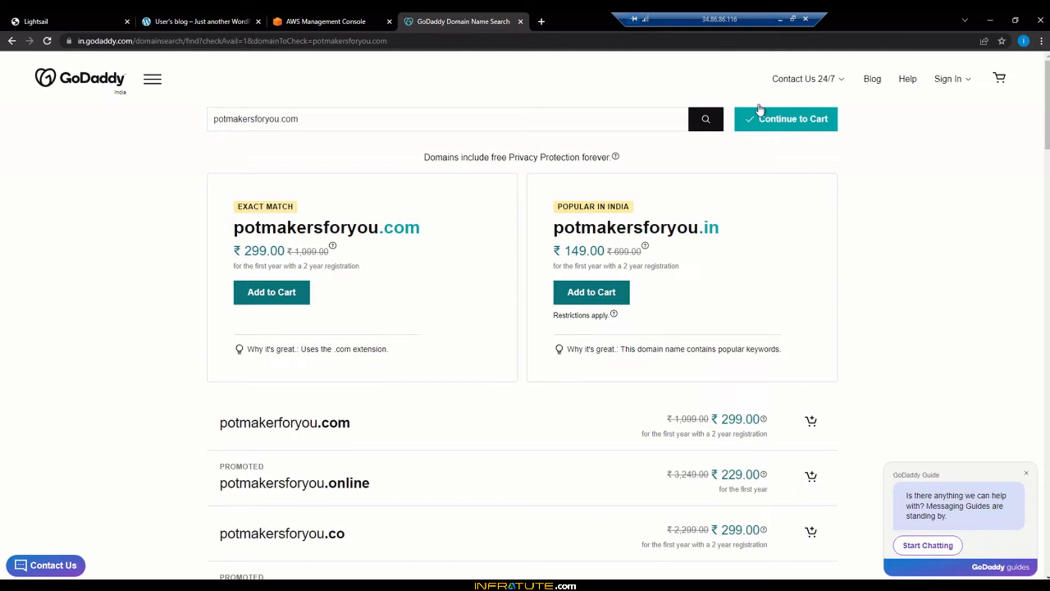
{"action": "left_click", "coordinate": [520, 22]}
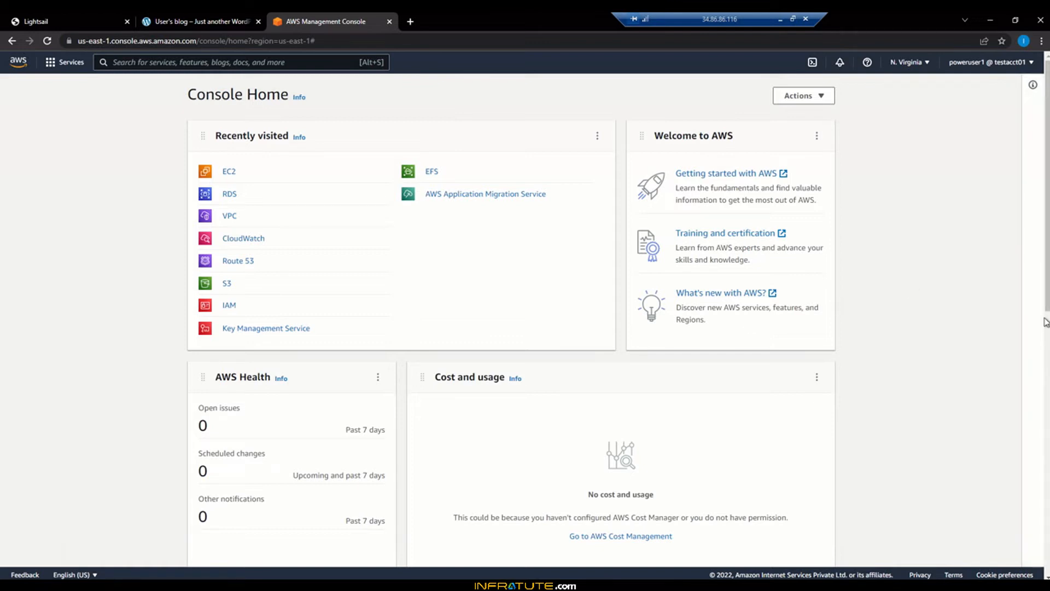
Bring the GoDaddy dashboard window for rambutancafe.com into view, maximize it to review the domain, and restore its smaller size.
{"action": "left_click_drag", "start_coordinate": [1044, 318], "coordinate": [1049, 383]}
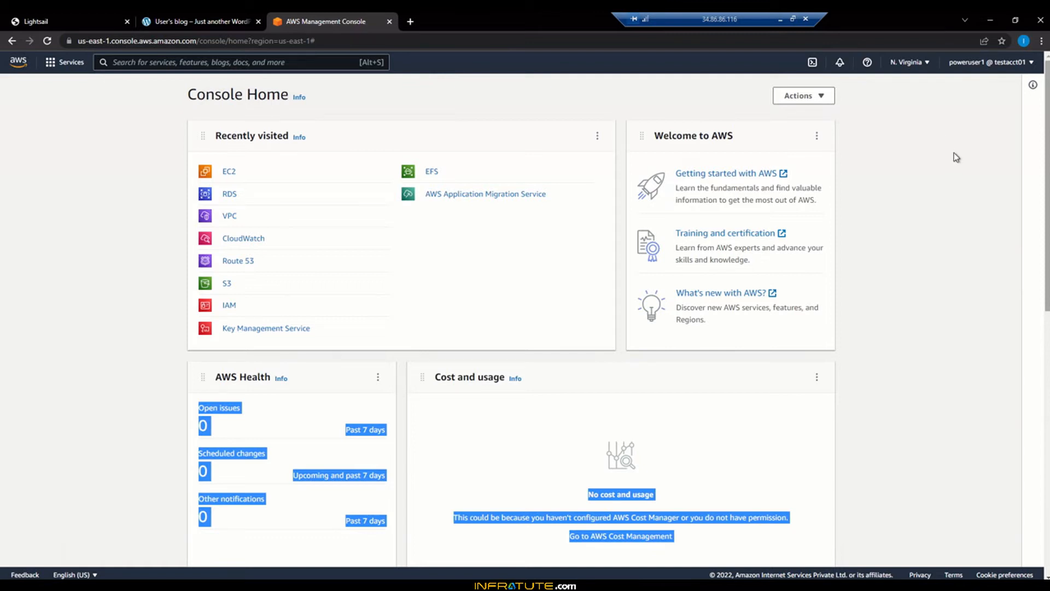
{"action": "left_click", "coordinate": [983, 158]}
{"action": "left_click_drag", "start_coordinate": [1049, 112], "coordinate": [583, 214]}
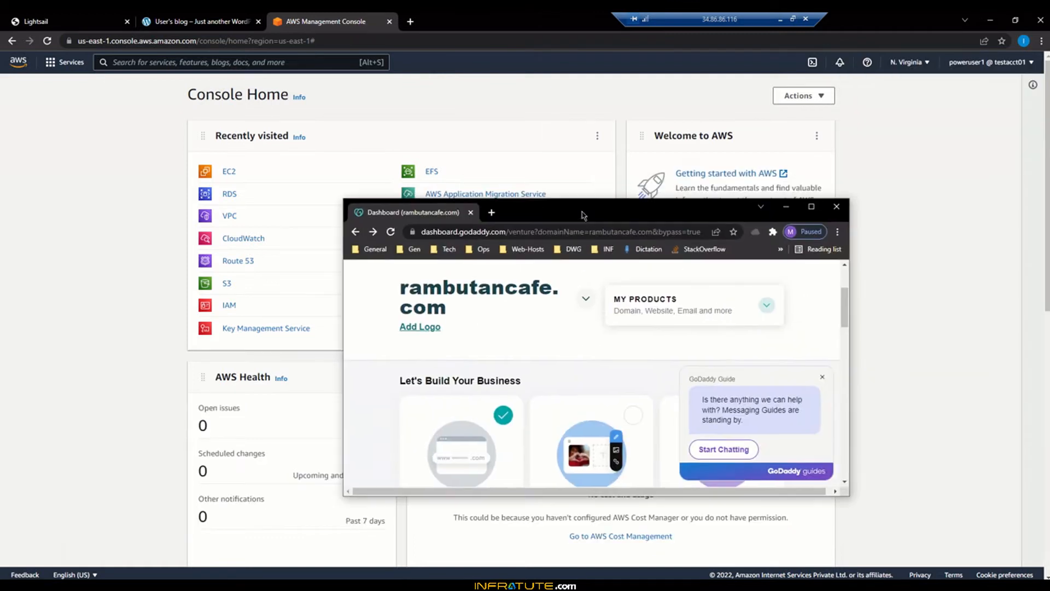
{"action": "left_click", "coordinate": [811, 207]}
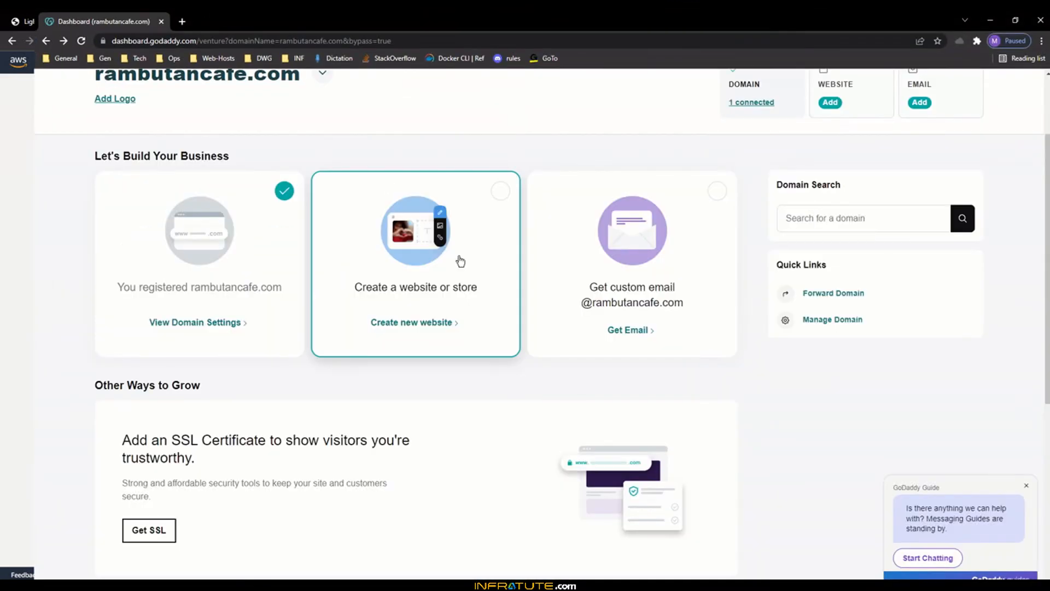
{"action": "scroll", "coordinate": [461, 260], "scroll_direction": "up", "scroll_amount": 1}
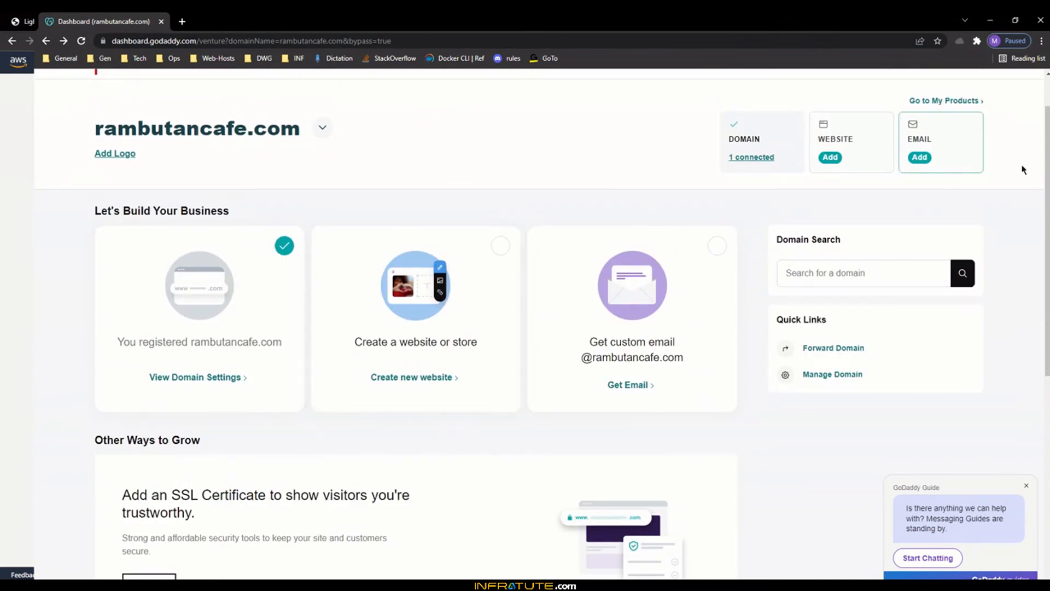
{"action": "left_click_drag", "start_coordinate": [1048, 162], "coordinate": [1047, 168]}
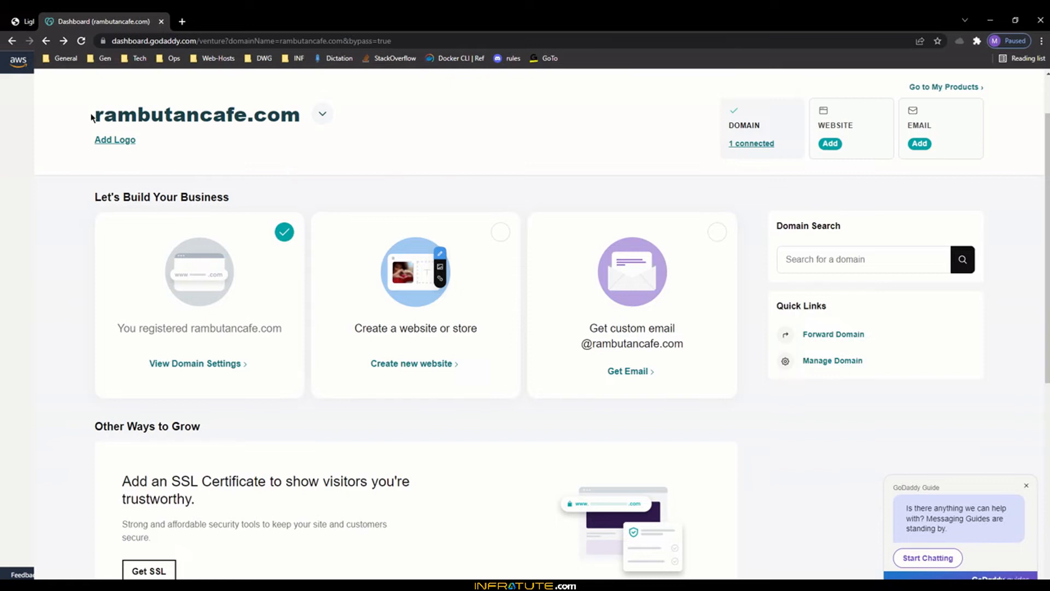
{"action": "left_click_drag", "start_coordinate": [375, 24], "coordinate": [412, 124]}
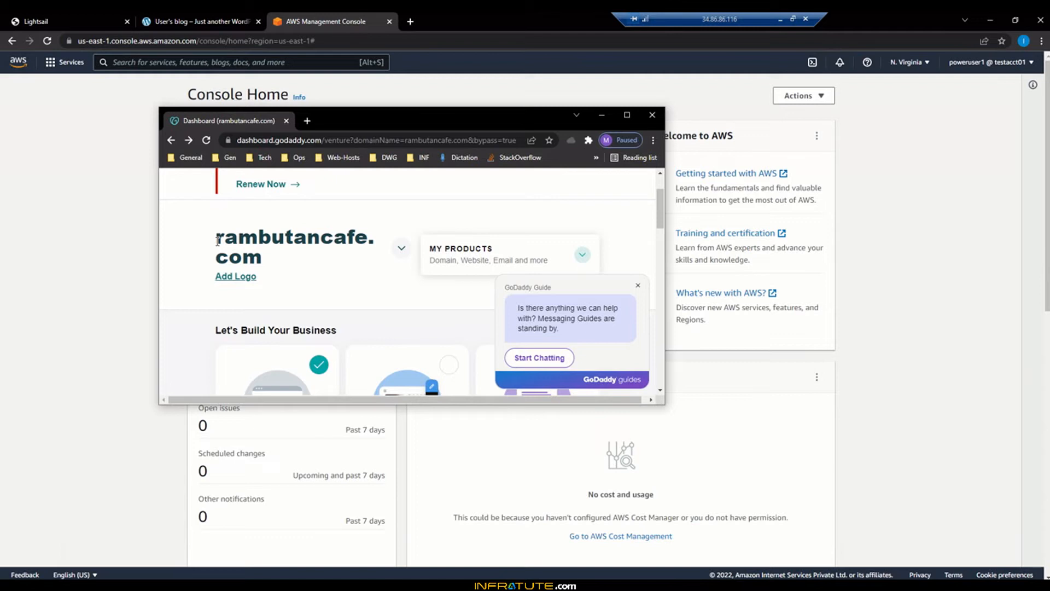
Return to the User's blog site and inspect the full IP-based URL in its address.
{"action": "left_click", "coordinate": [231, 19]}
{"action": "left_click", "coordinate": [232, 19]}
{"action": "left_click", "coordinate": [124, 43]}
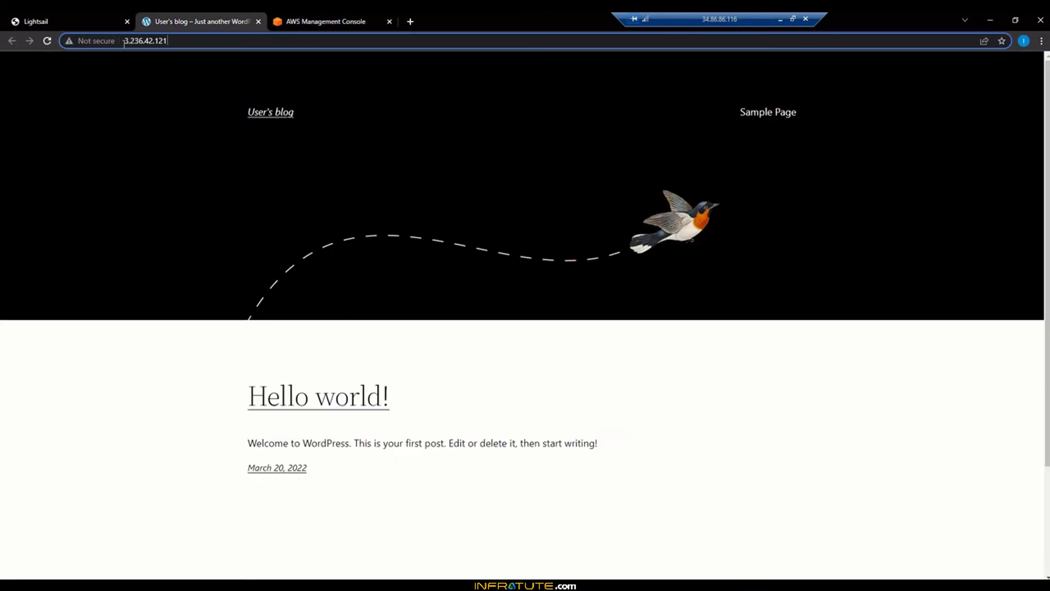
{"action": "left_click_drag", "start_coordinate": [123, 43], "coordinate": [234, 53]}
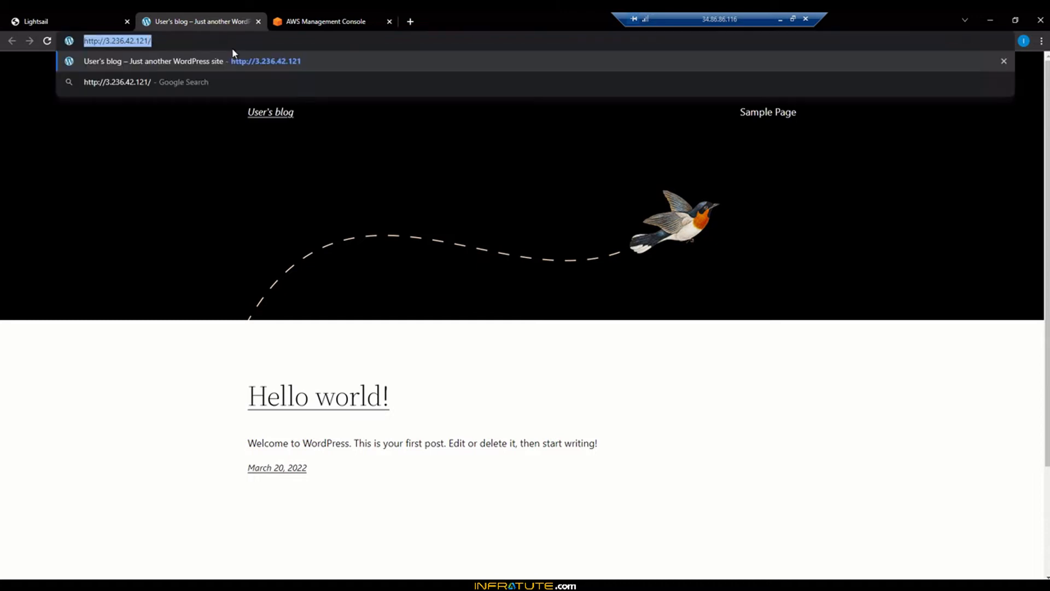
{"action": "left_click", "coordinate": [232, 45]}
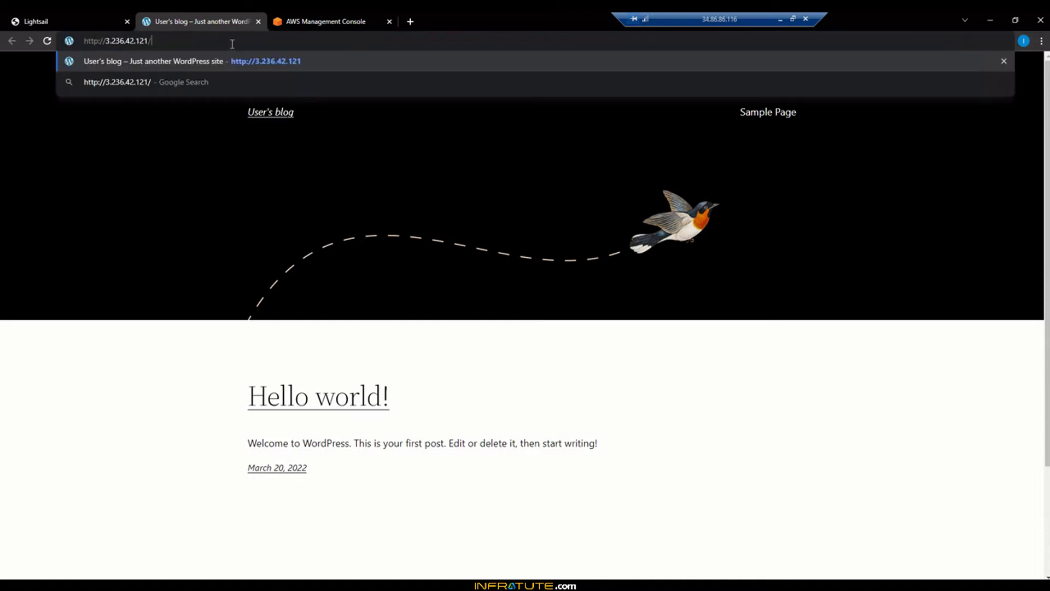
Check the open SSH terminal session of the WordPress-1 instance and minimize its window.
{"action": "left_click", "coordinate": [298, 21]}
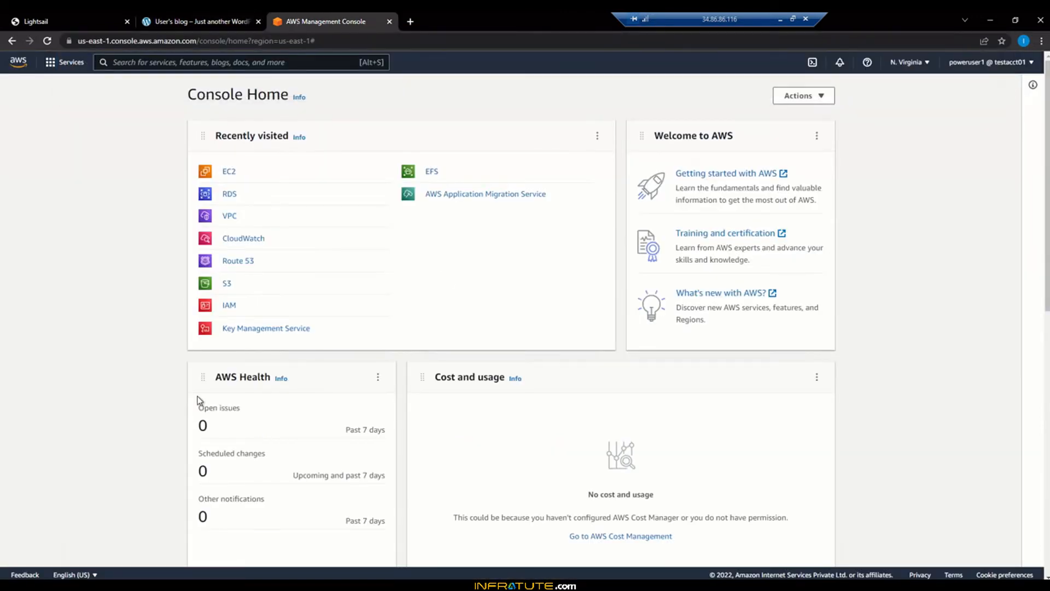
{"action": "left_click", "coordinate": [206, 584]}
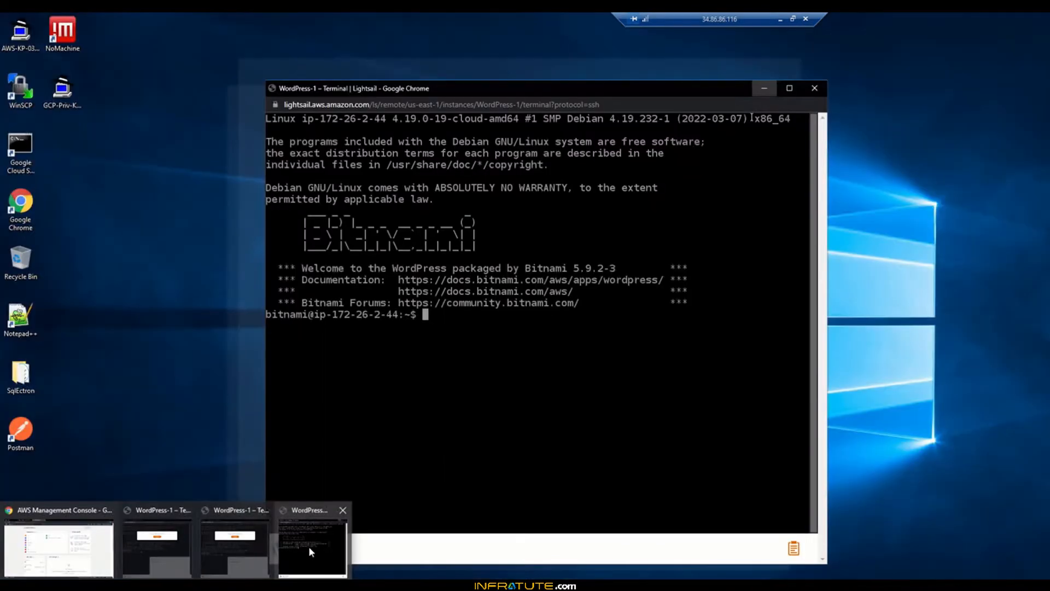
{"action": "left_click", "coordinate": [308, 546]}
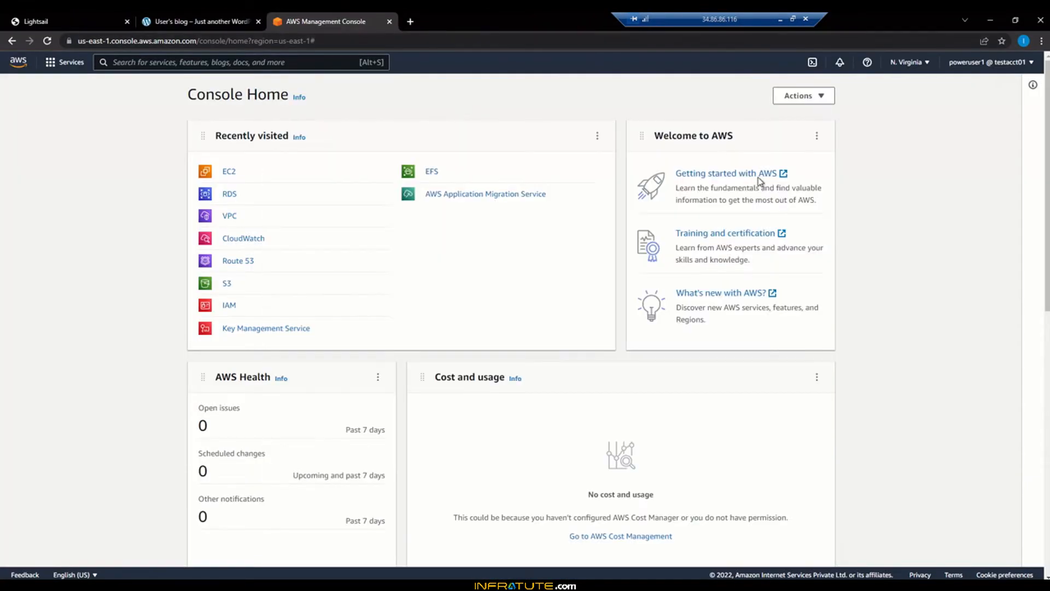
{"action": "left_click", "coordinate": [763, 88]}
Search the web for "dns checker" in a new tab and open the dnschecker.org propagation tool.
{"action": "left_click", "coordinate": [410, 22]}
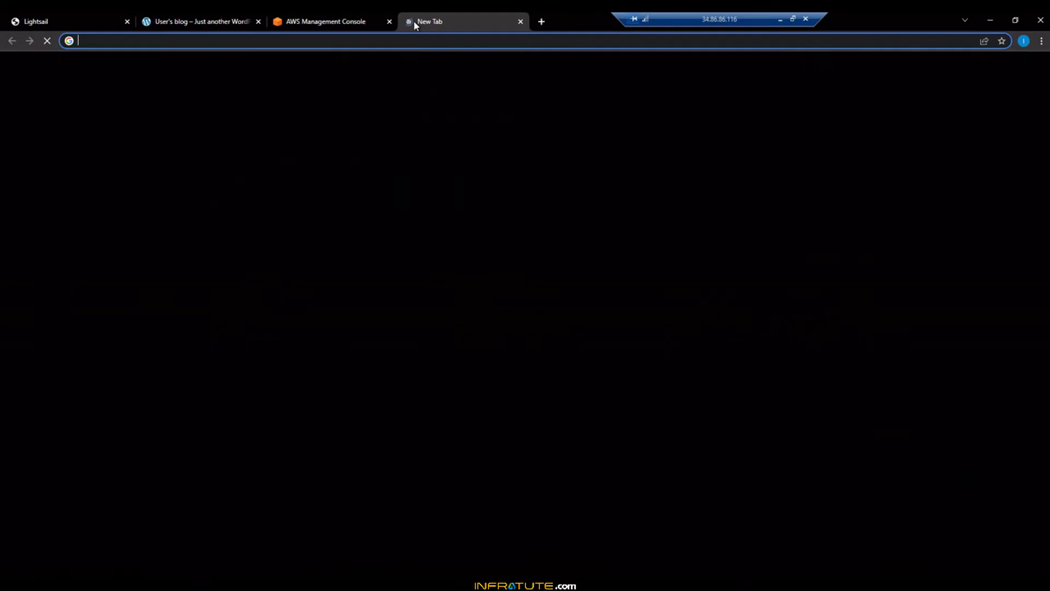
{"action": "type", "text": "dns"}
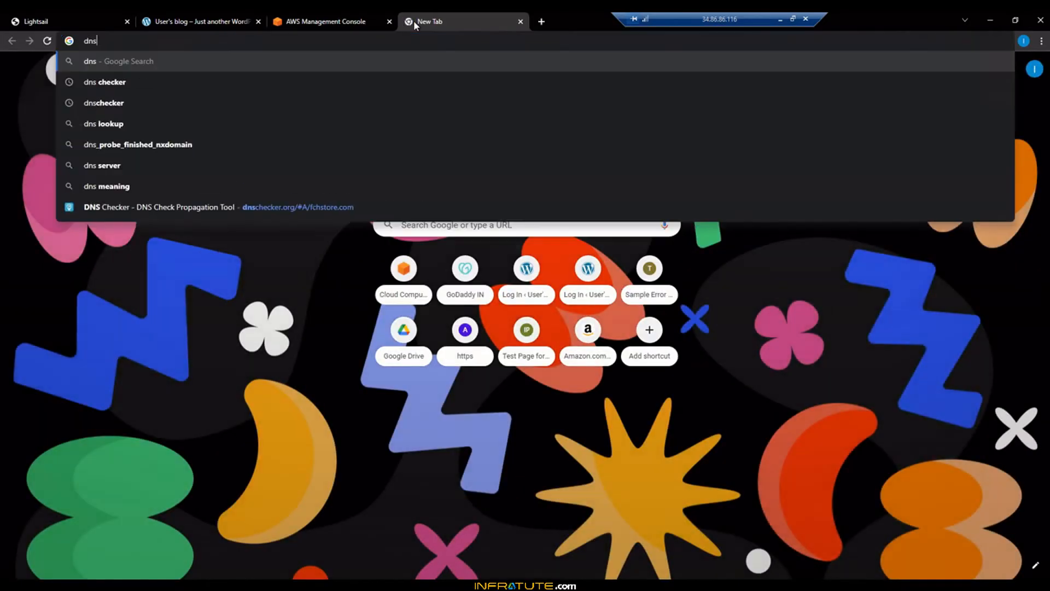
{"action": "left_click", "coordinate": [141, 86]}
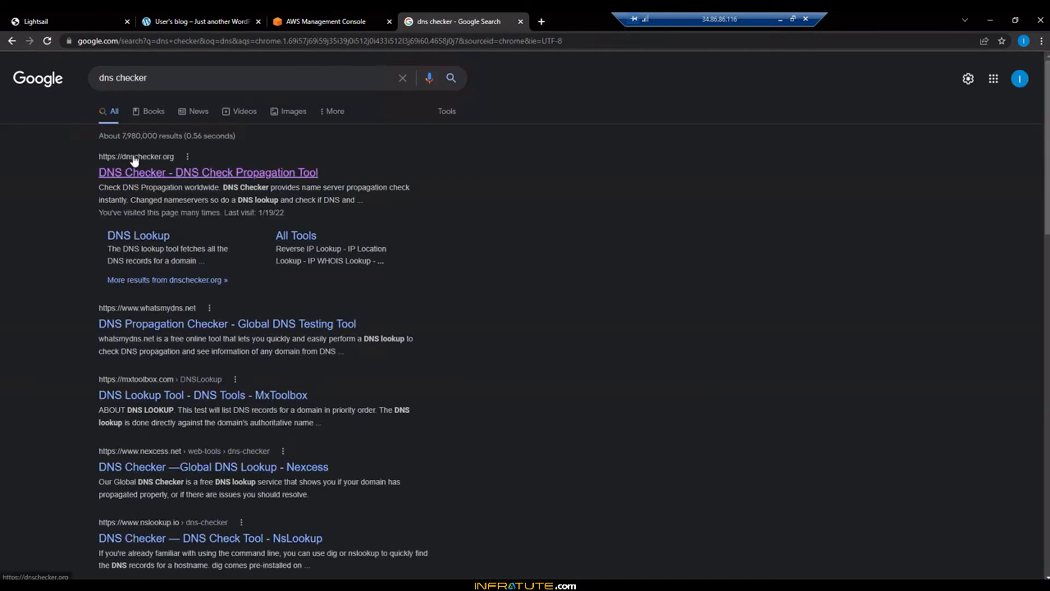
{"action": "left_click", "coordinate": [171, 173]}
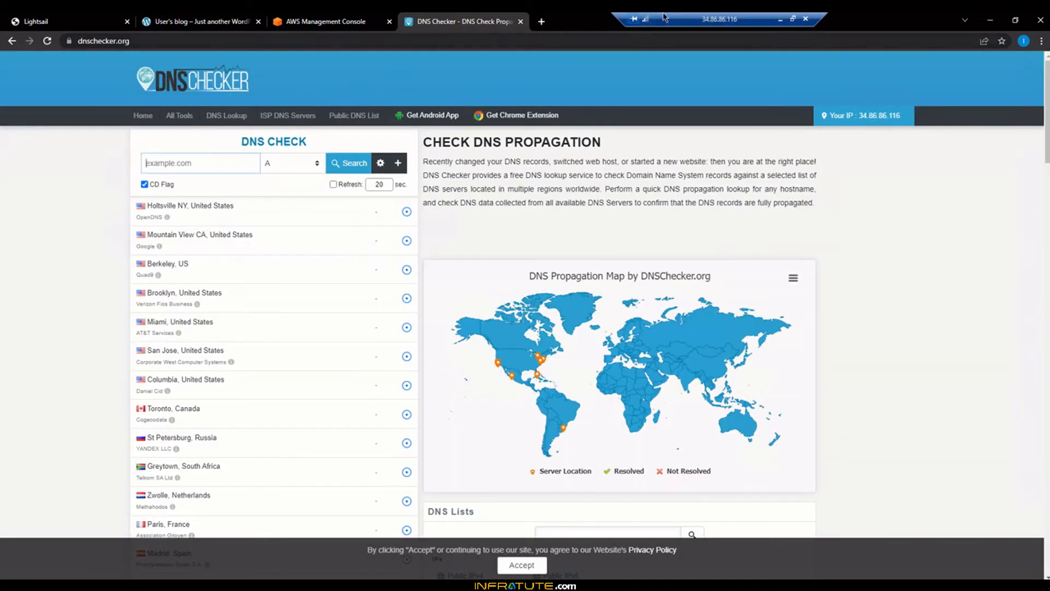
Look up the A record propagation of rambutancafe.com in DNS Checker.
{"action": "left_click_drag", "start_coordinate": [685, 22], "coordinate": [821, 23]}
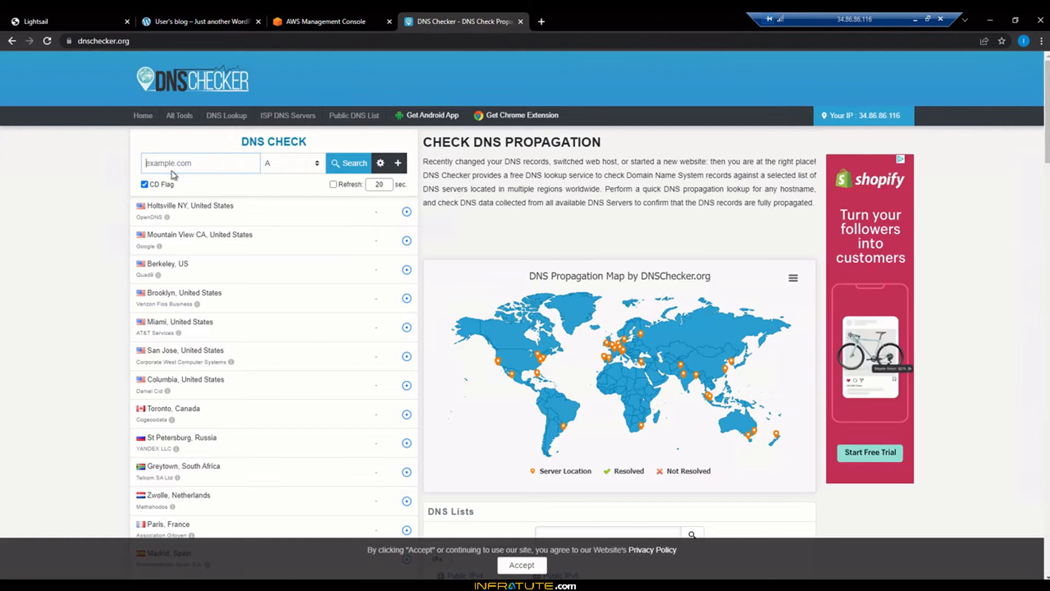
{"action": "left_click", "coordinate": [191, 161]}
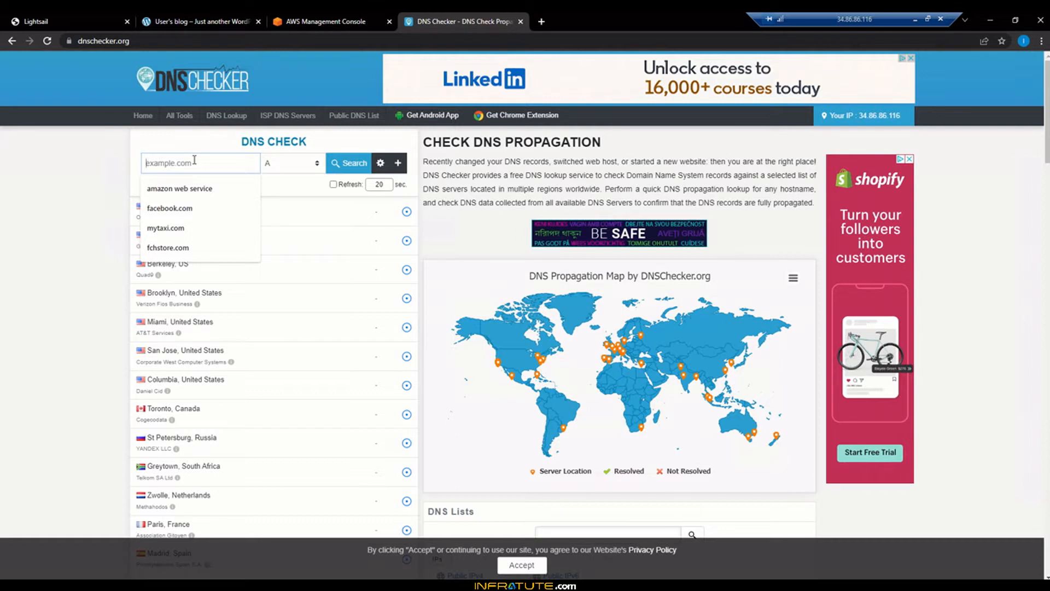
{"action": "type", "text": "rambutan"}
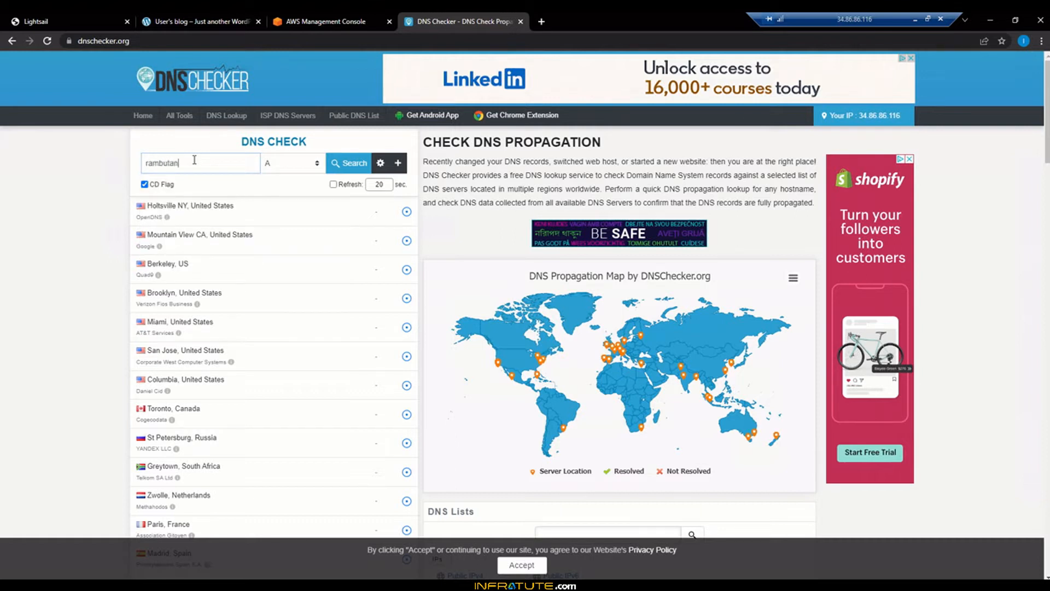
{"action": "type", "text": "cafe.com"}
{"action": "left_click", "coordinate": [352, 170]}
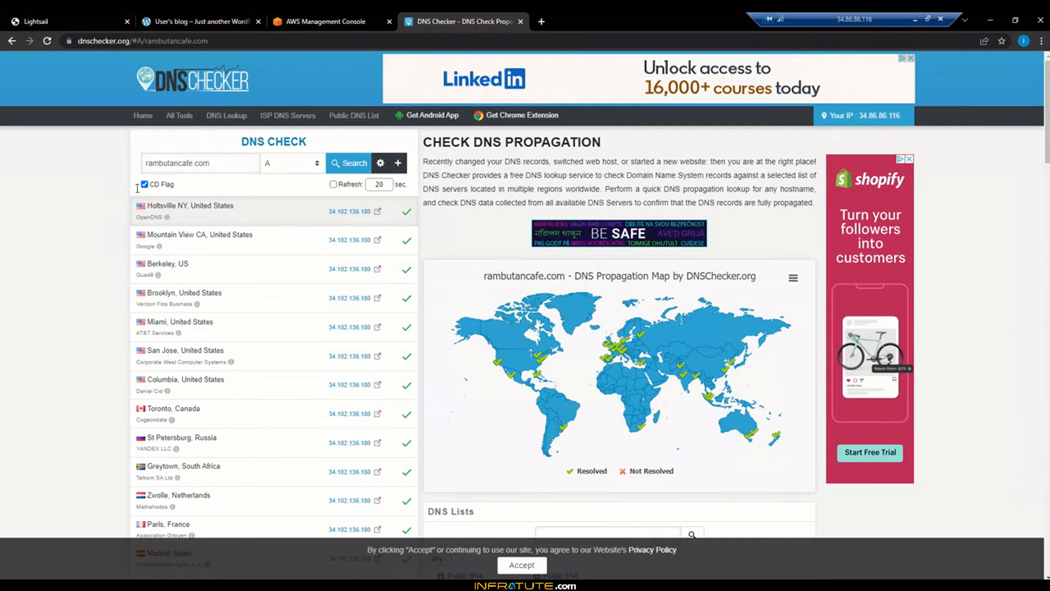
Open rambutancafe.com in a new tab and read the notice below the domain name.
{"action": "left_click", "coordinate": [541, 21]}
{"action": "type", "text": "rambut"}
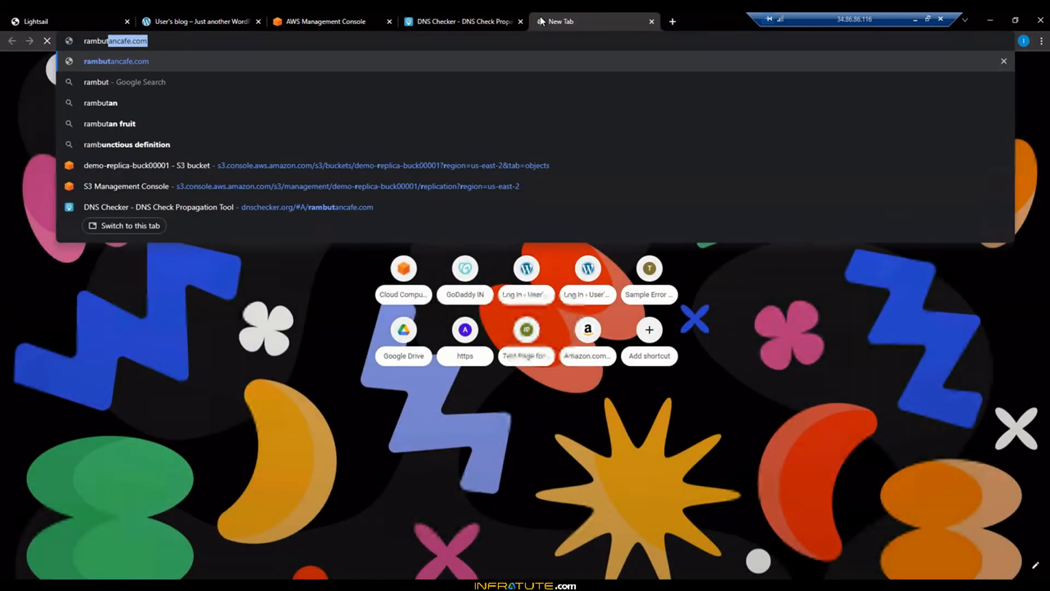
{"action": "key", "text": "Return"}
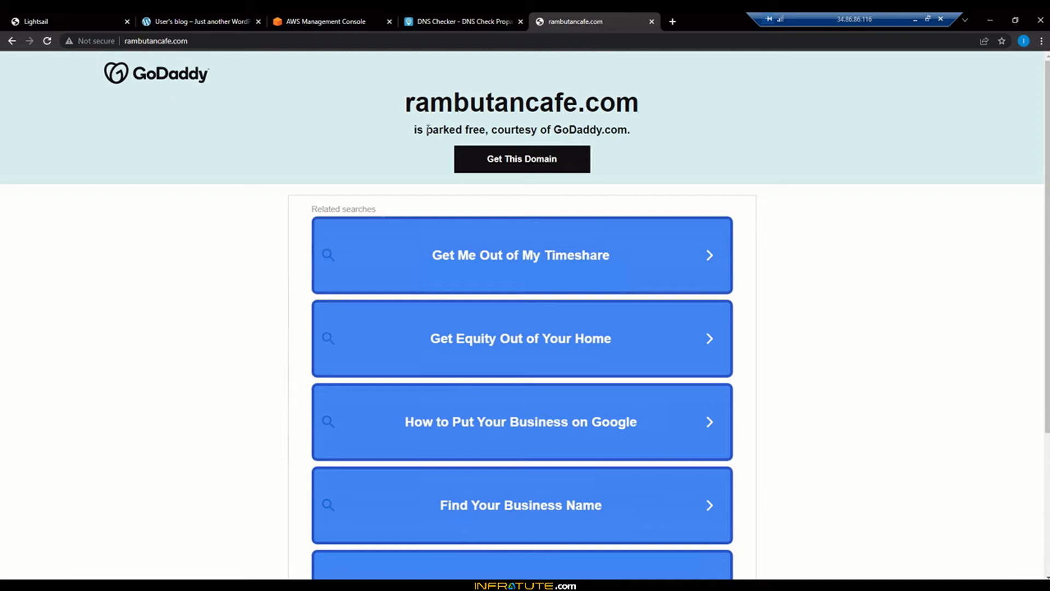
{"action": "left_click_drag", "start_coordinate": [427, 129], "coordinate": [604, 130]}
{"action": "left_click", "coordinate": [520, 128]}
{"action": "left_click_drag", "start_coordinate": [428, 131], "coordinate": [559, 131]}
{"action": "left_click", "coordinate": [555, 134]}
Compare the DNS Checker results with the notice on the rambutancafe.com page.
{"action": "left_click", "coordinate": [481, 17]}
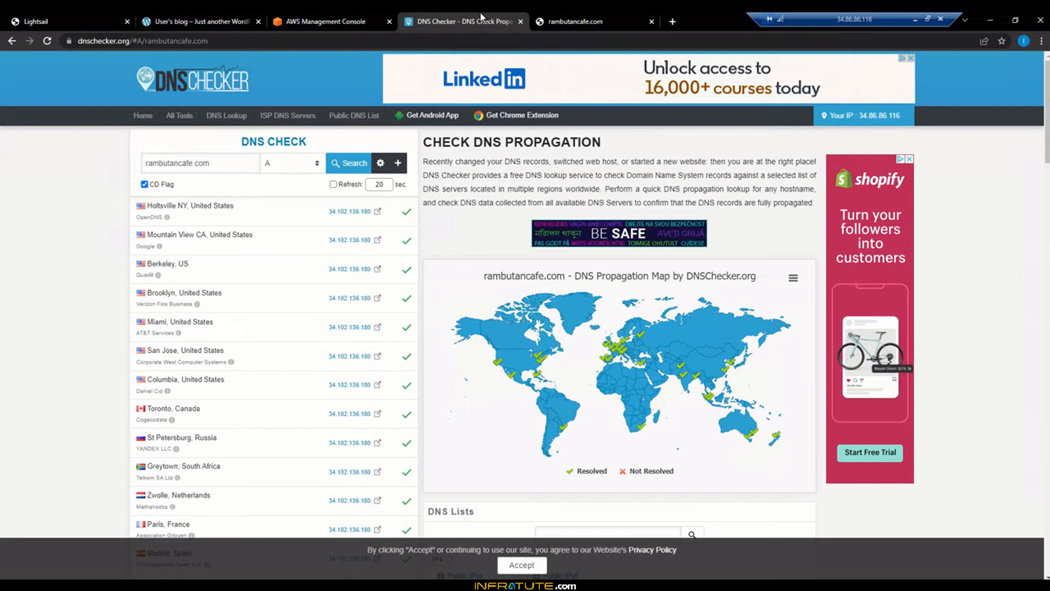
{"action": "left_click", "coordinate": [598, 20]}
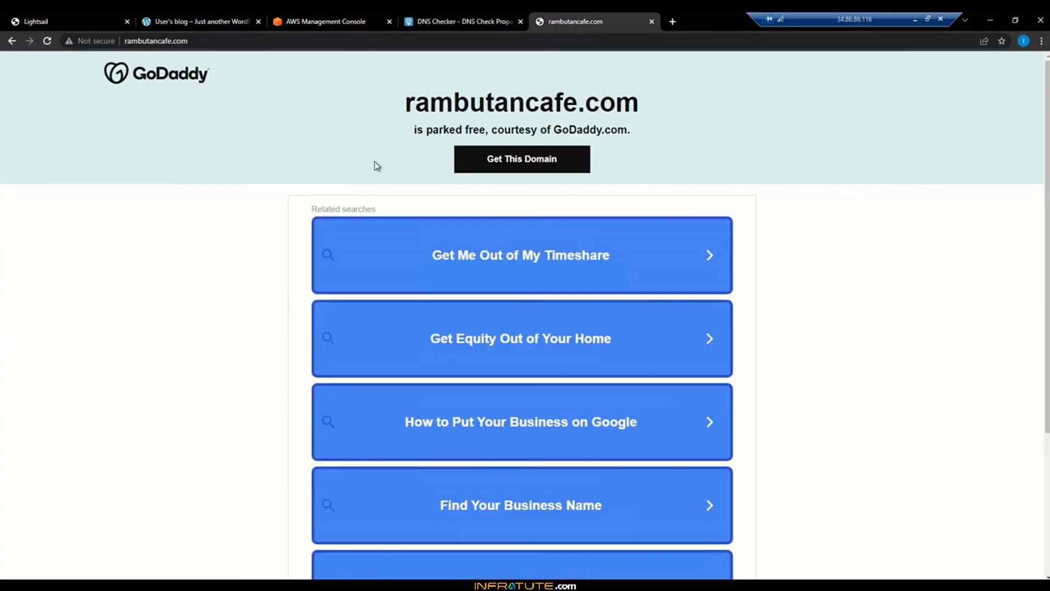
{"action": "left_click_drag", "start_coordinate": [427, 130], "coordinate": [638, 134]}
{"action": "left_click", "coordinate": [432, 128]}
{"action": "left_click", "coordinate": [637, 134]}
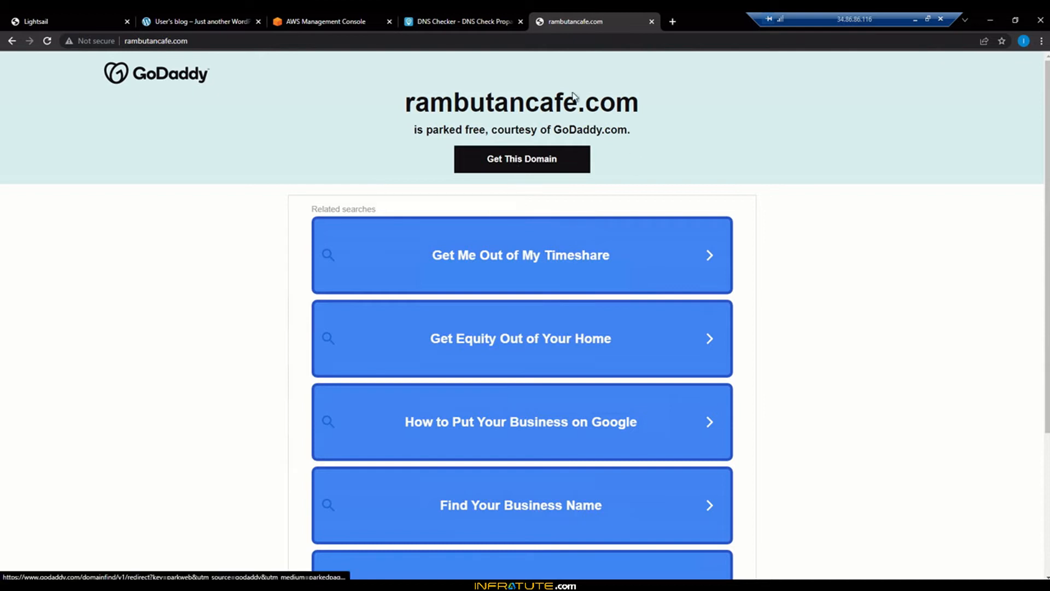
Return to the DNS propagation results, accept the site's privacy notice and inspect the propagation map.
{"action": "left_click", "coordinate": [454, 17]}
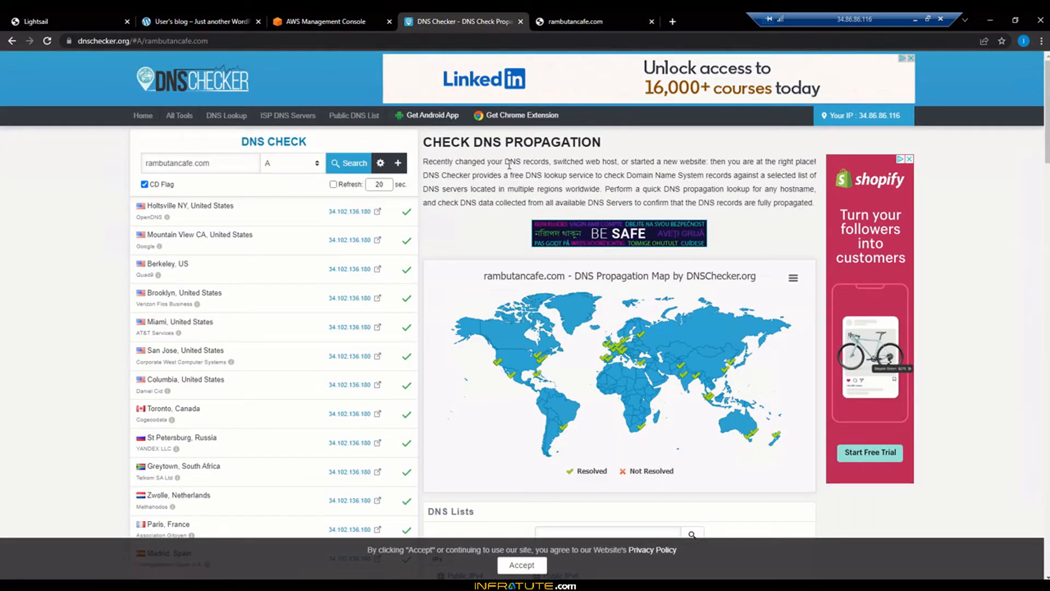
{"action": "left_click", "coordinate": [535, 569]}
{"action": "mouse_move", "coordinate": [526, 431]}
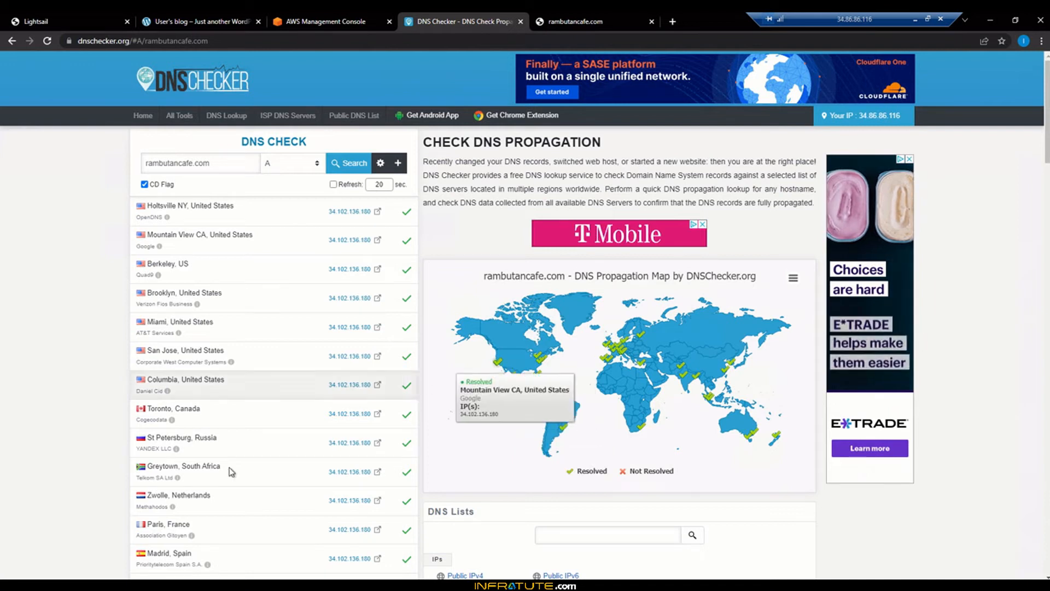
Switch to the GoDaddy dashboard window, maximize it and open the DNS management page of rambutancafe.com from its domain settings.
{"action": "mouse_move", "coordinate": [106, 584]}
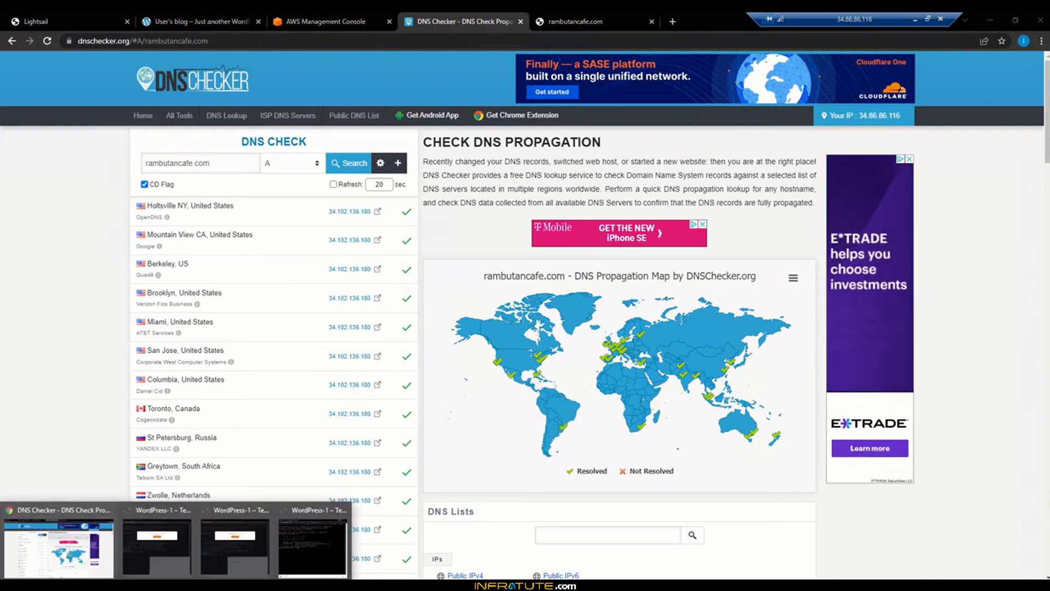
{"action": "key", "text": "alt+Tab"}
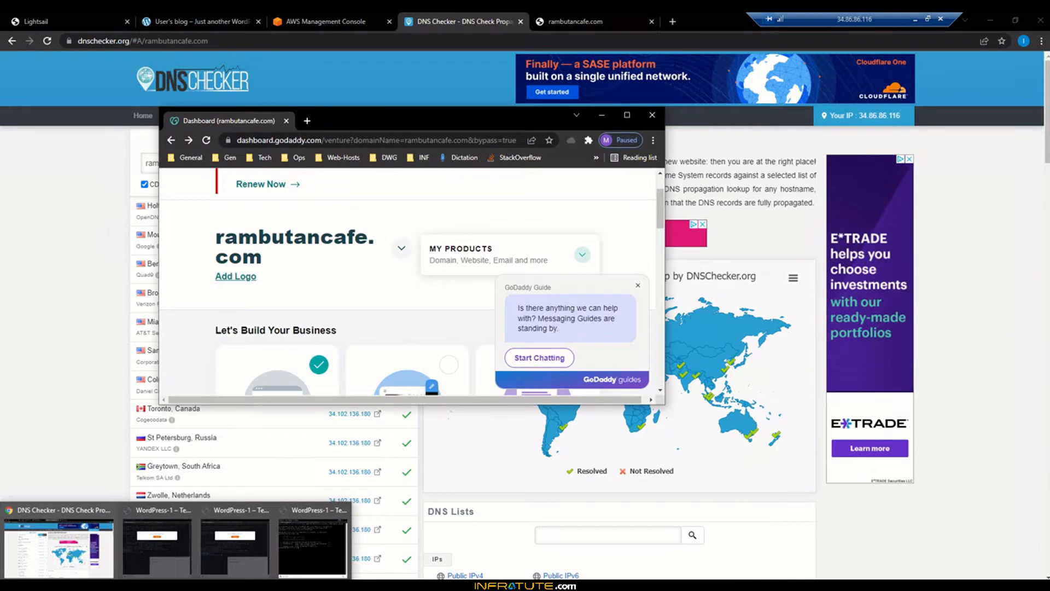
{"action": "left_click", "coordinate": [627, 115]}
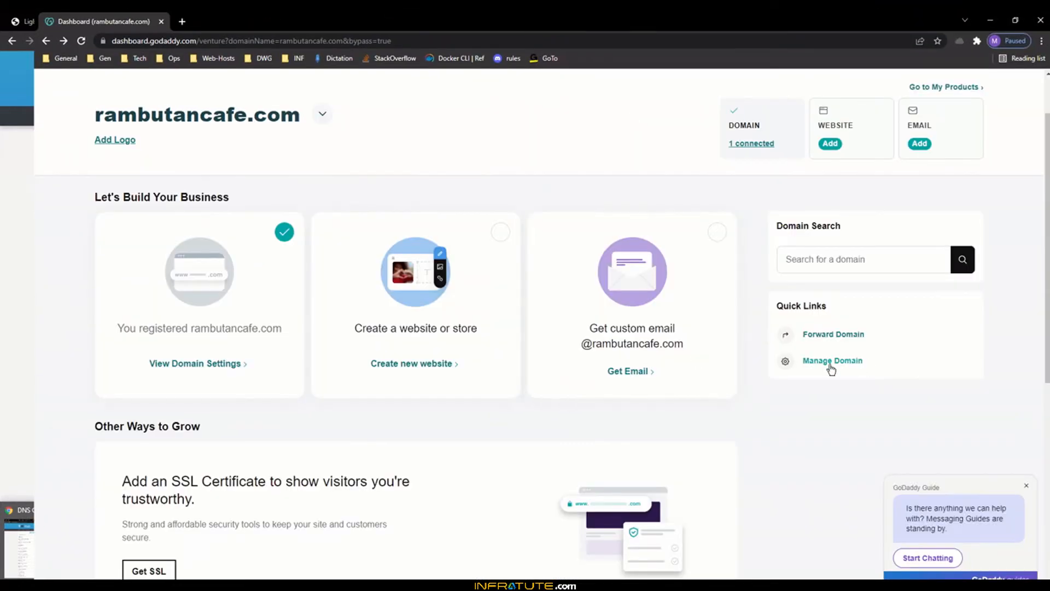
{"action": "left_click", "coordinate": [831, 362]}
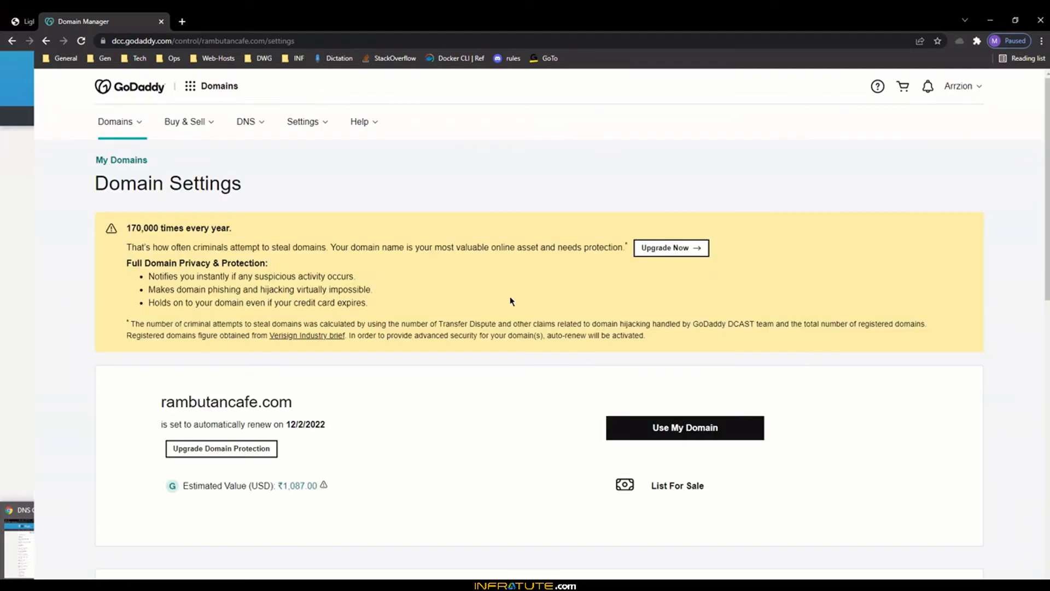
{"action": "scroll", "coordinate": [511, 299], "scroll_direction": "down", "scroll_amount": 2}
{"action": "scroll", "coordinate": [511, 301], "scroll_direction": "down", "scroll_amount": 8}
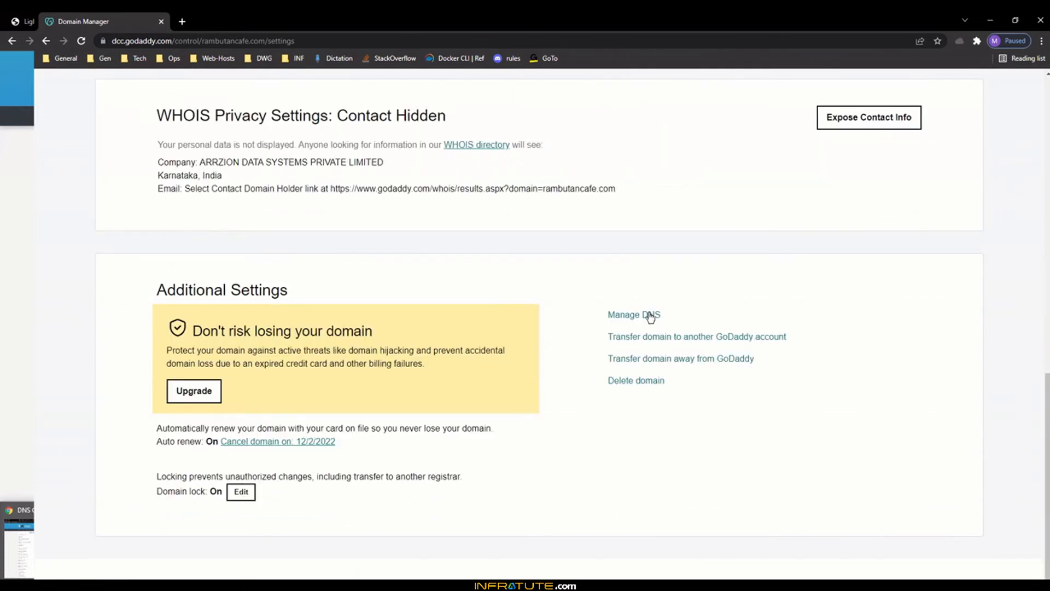
{"action": "left_click", "coordinate": [650, 318]}
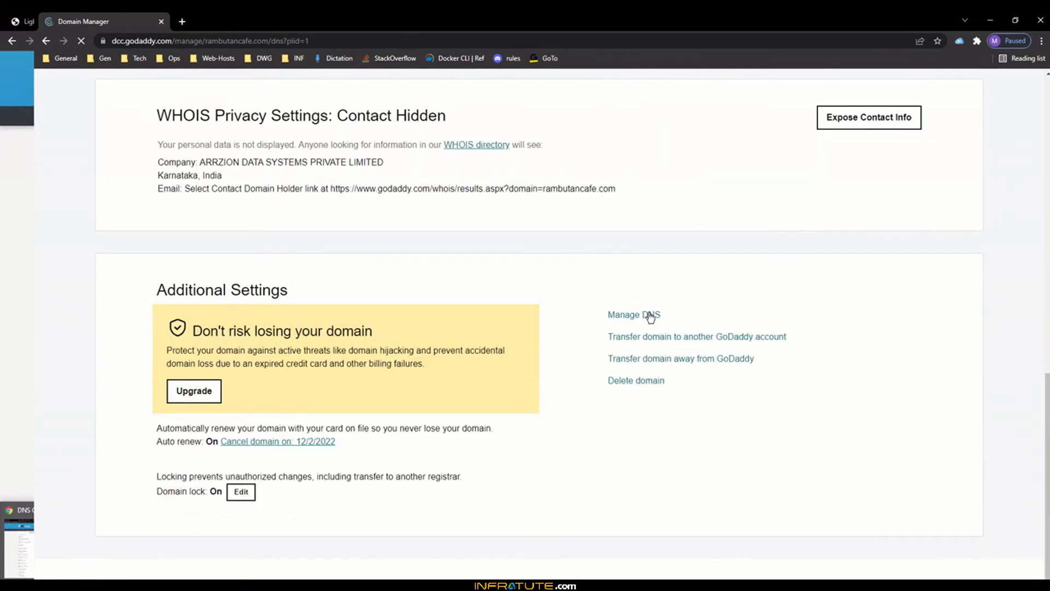
Review the domain's DNS records and nameservers, dismissing the chat pop-up, and minimize the GoDaddy window.
{"action": "scroll", "coordinate": [634, 339], "scroll_direction": "down", "scroll_amount": 1}
{"action": "scroll", "coordinate": [640, 338], "scroll_direction": "down", "scroll_amount": 1}
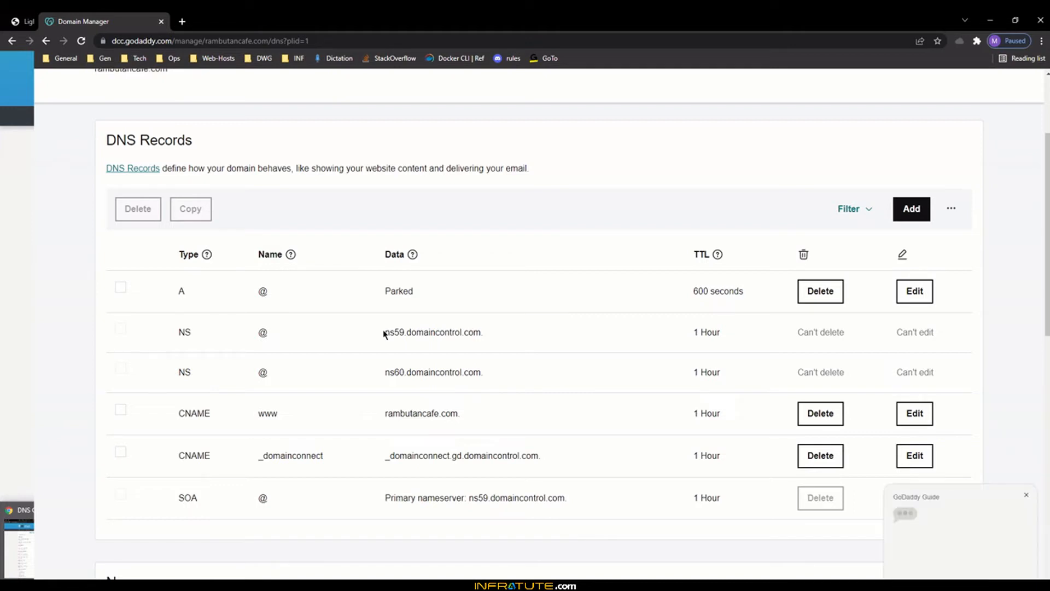
{"action": "left_click", "coordinate": [1026, 495]}
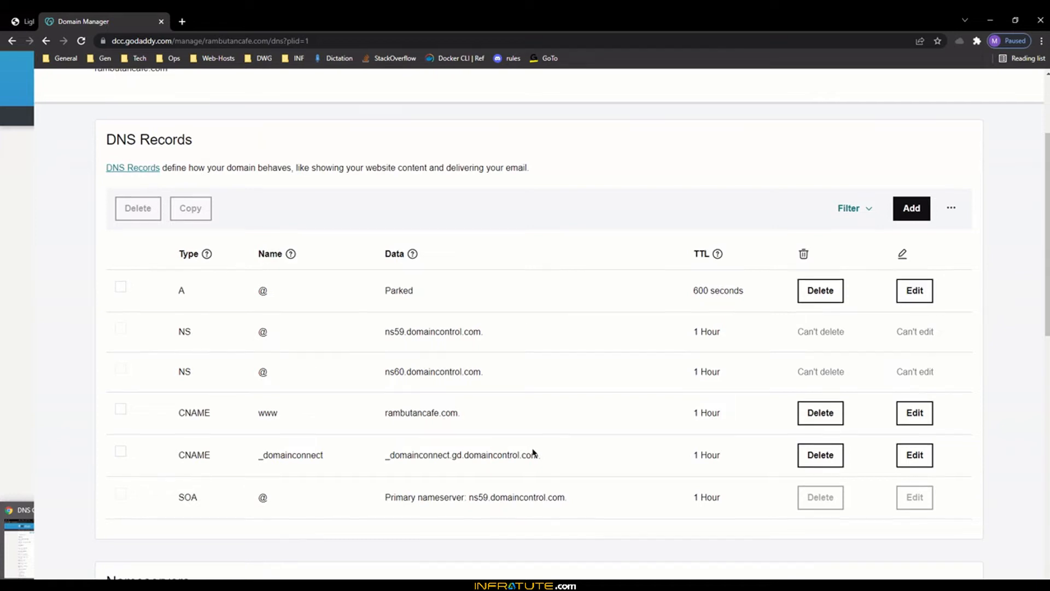
{"action": "scroll", "coordinate": [535, 452], "scroll_direction": "down", "scroll_amount": 4}
{"action": "scroll", "coordinate": [627, 402], "scroll_direction": "up", "scroll_amount": 4}
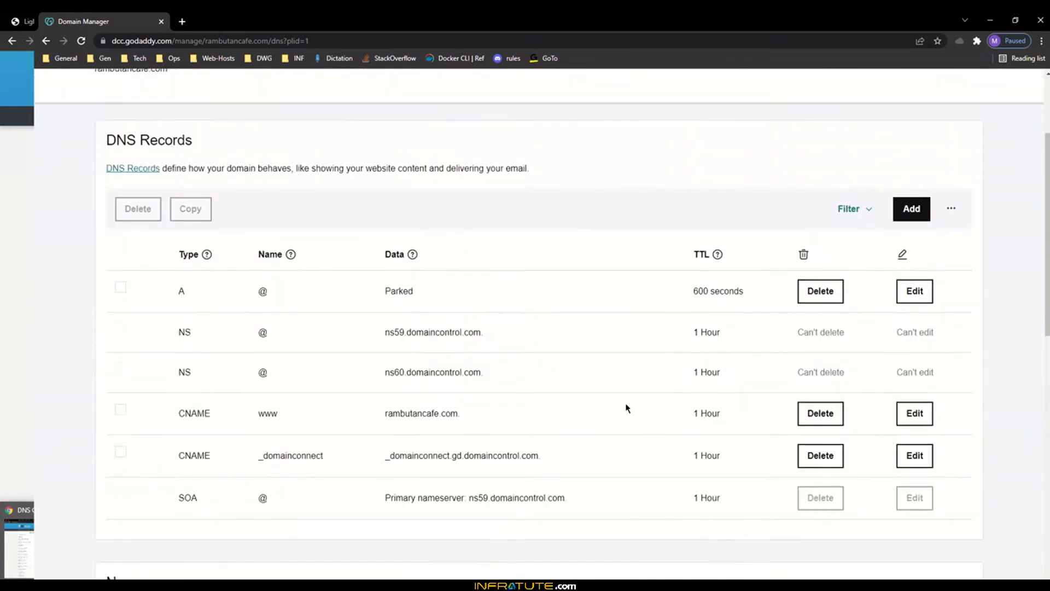
{"action": "scroll", "coordinate": [626, 405], "scroll_direction": "down", "scroll_amount": 3}
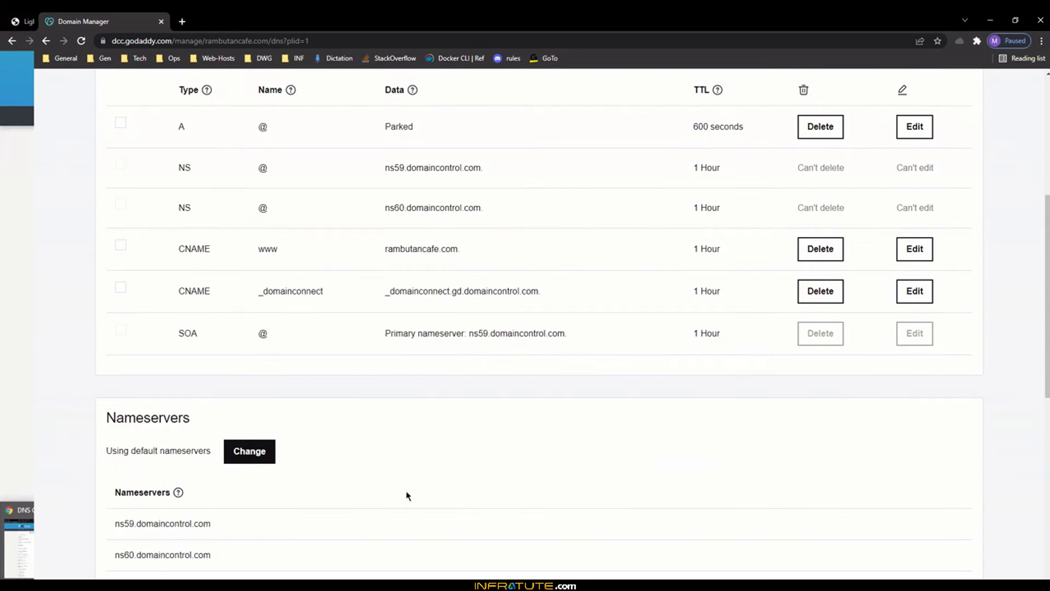
{"action": "left_click", "coordinate": [989, 21]}
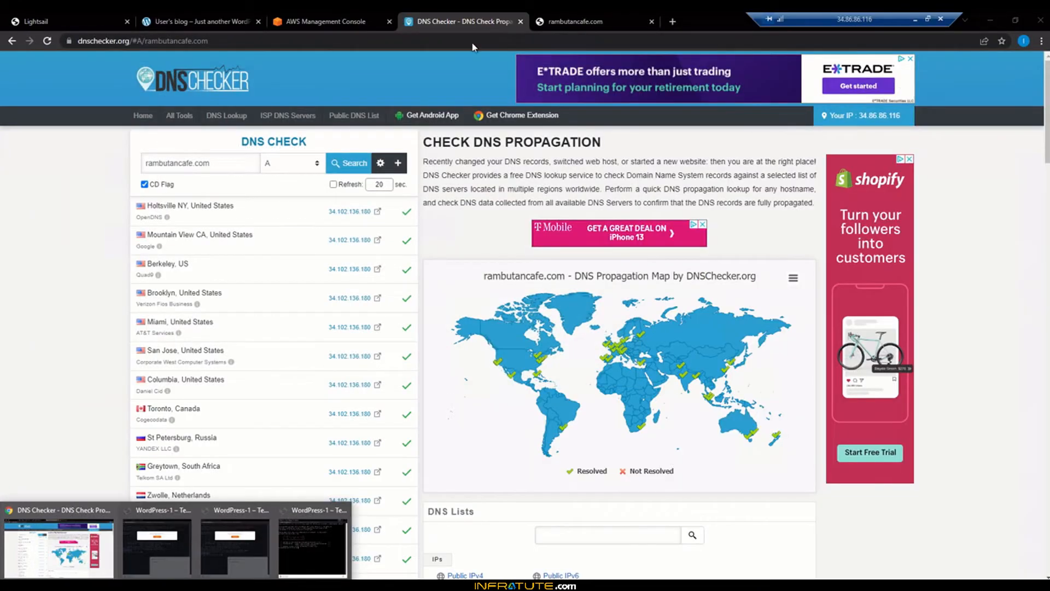
Open the Route 53 service in the AWS Management Console and show its hosted zones.
{"action": "left_click", "coordinate": [352, 13]}
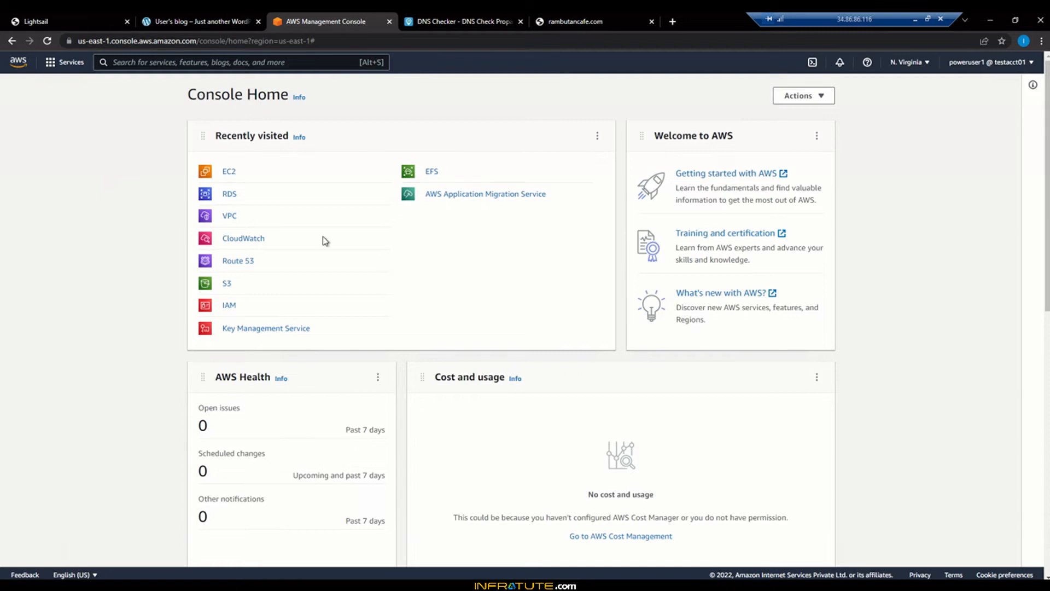
{"action": "left_click", "coordinate": [120, 62]}
{"action": "type", "text": "route"}
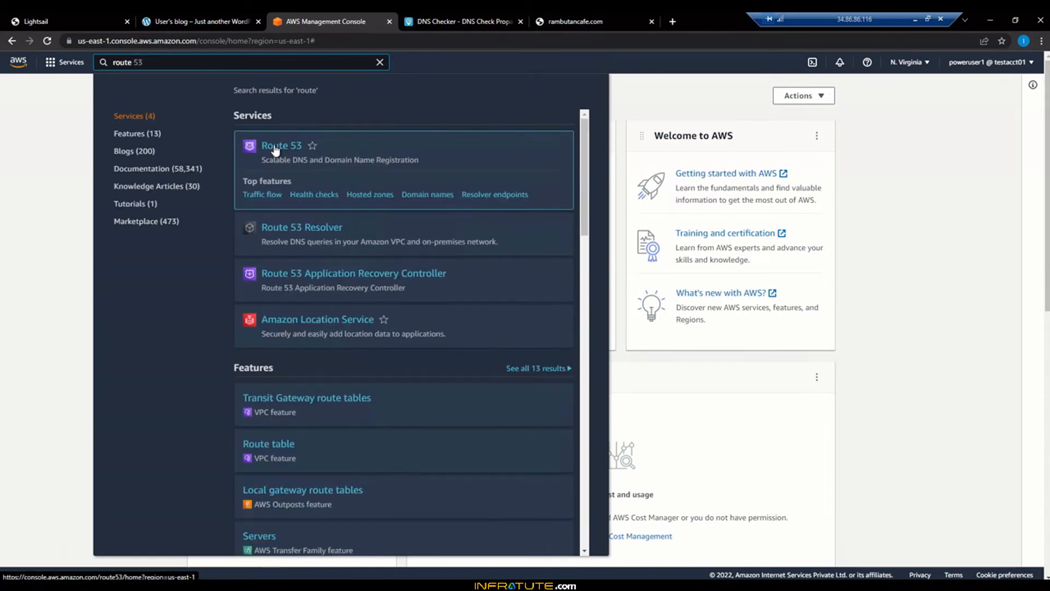
{"action": "left_click", "coordinate": [276, 148]}
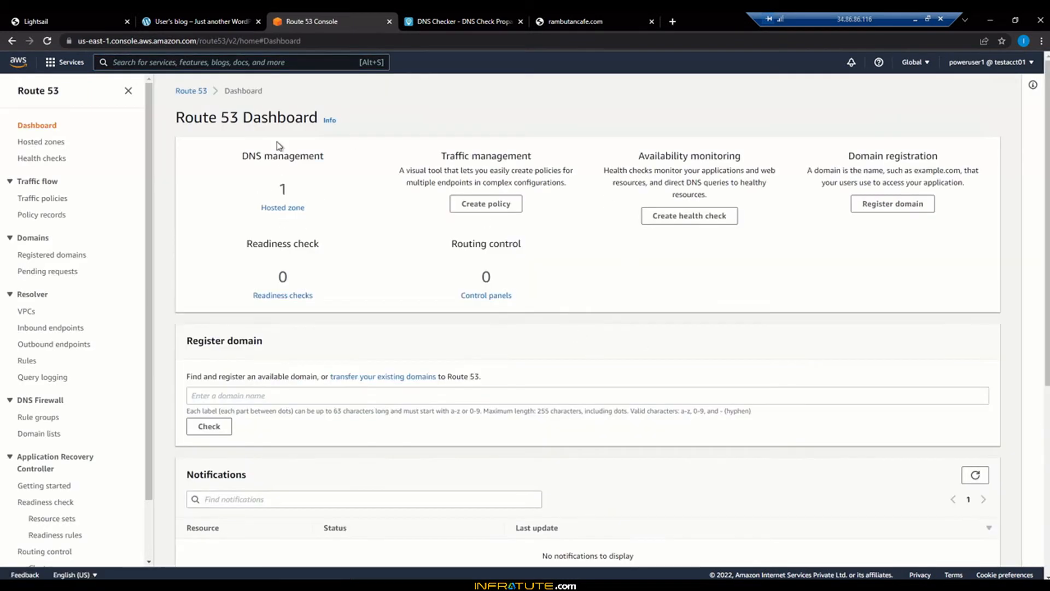
{"action": "left_click", "coordinate": [295, 211]}
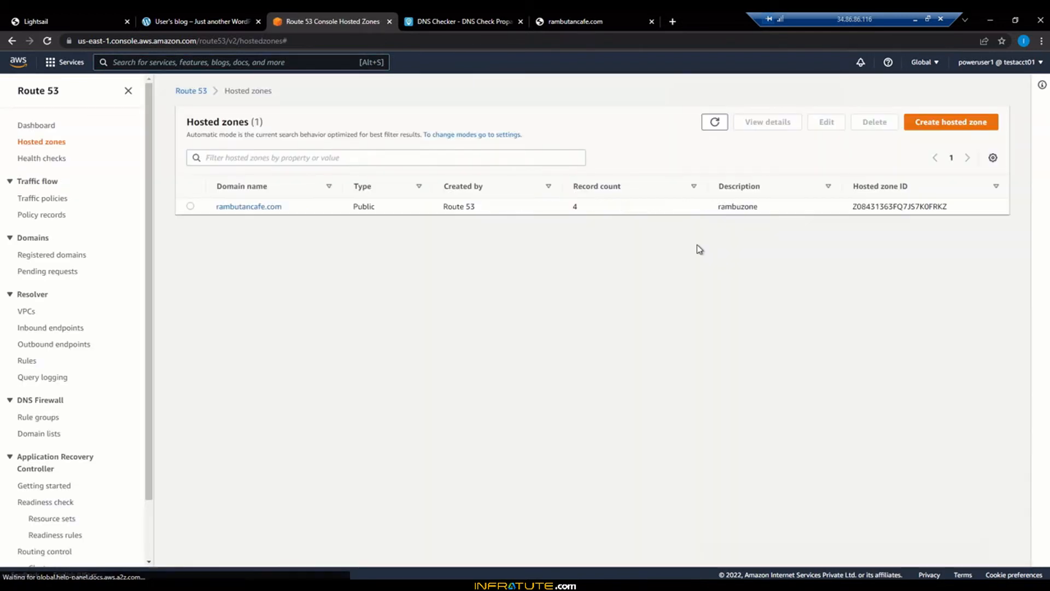
Try to delete the rambutancafe.com hosted zone, confirming with "delete".
{"action": "left_click", "coordinate": [190, 206]}
{"action": "left_click", "coordinate": [866, 122]}
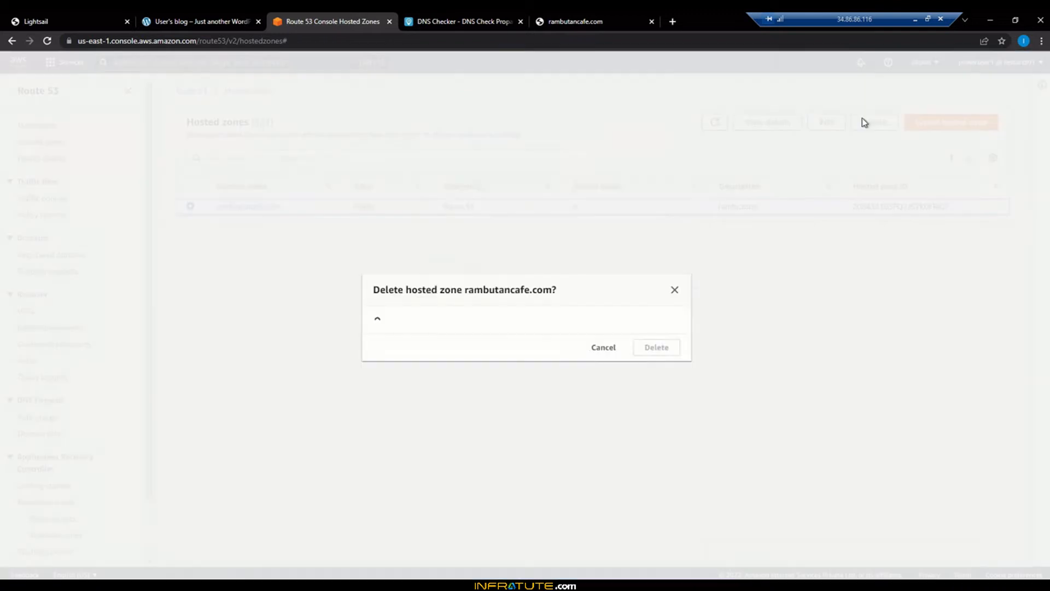
{"action": "left_click", "coordinate": [420, 405]}
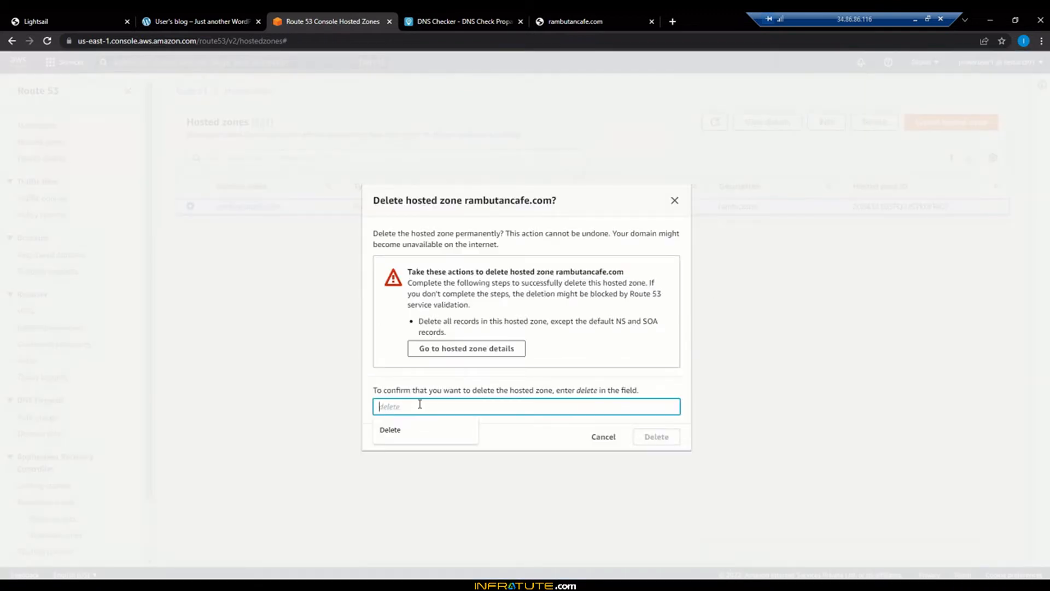
{"action": "type", "text": "delete"}
{"action": "left_click", "coordinate": [657, 436]}
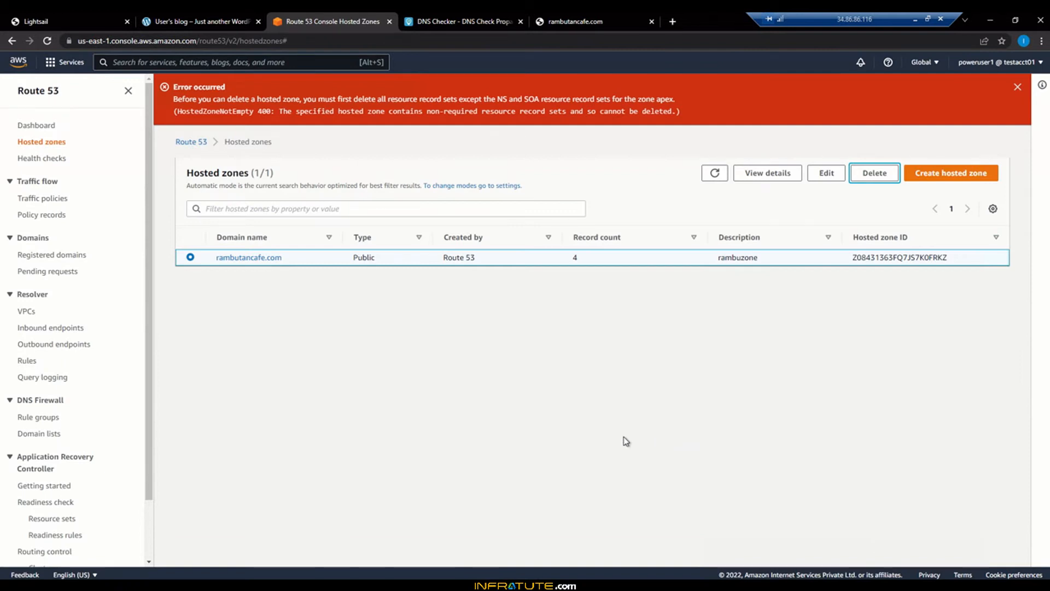
Open the record list of the rambutancafe.com hosted zone.
{"action": "left_click", "coordinate": [253, 263]}
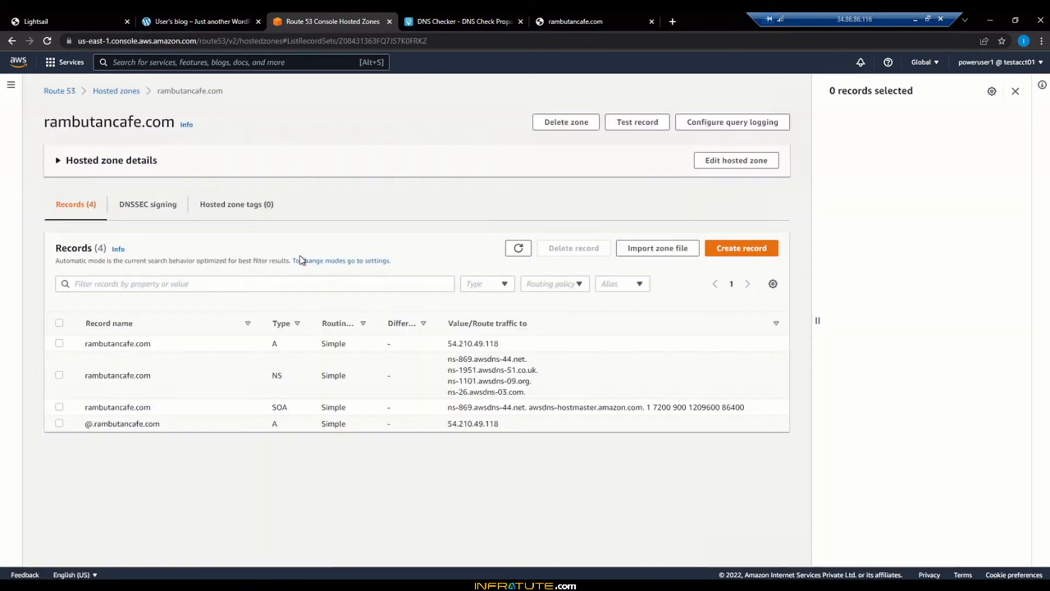
{"action": "left_click", "coordinate": [59, 322]}
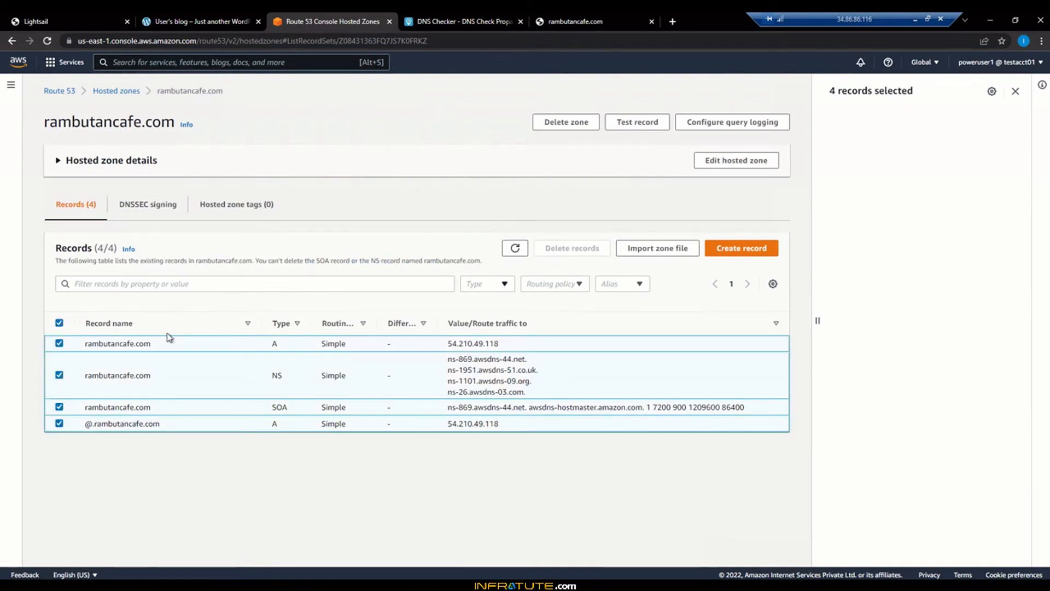
{"action": "left_click", "coordinate": [59, 323]}
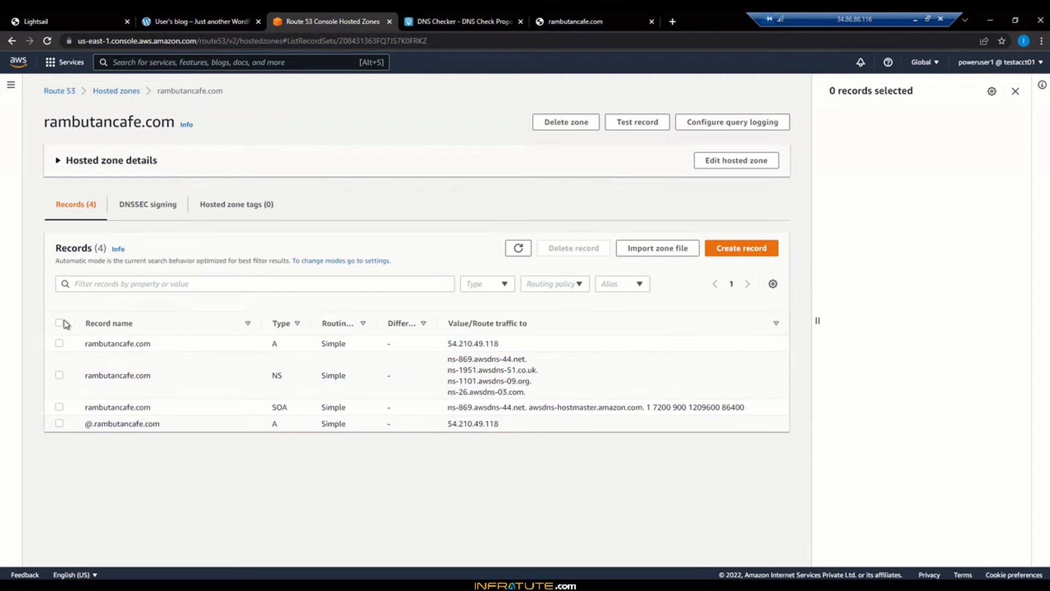
{"action": "left_click", "coordinate": [59, 375]}
{"action": "left_click", "coordinate": [59, 407]}
{"action": "left_click", "coordinate": [59, 423]}
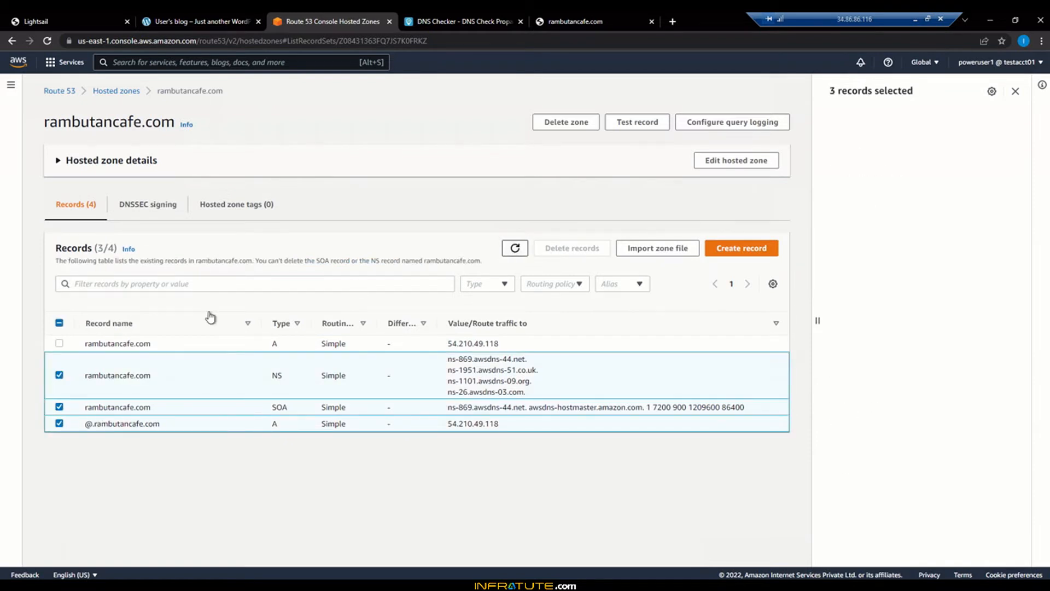
{"action": "left_click", "coordinate": [59, 422]}
{"action": "left_click", "coordinate": [59, 406]}
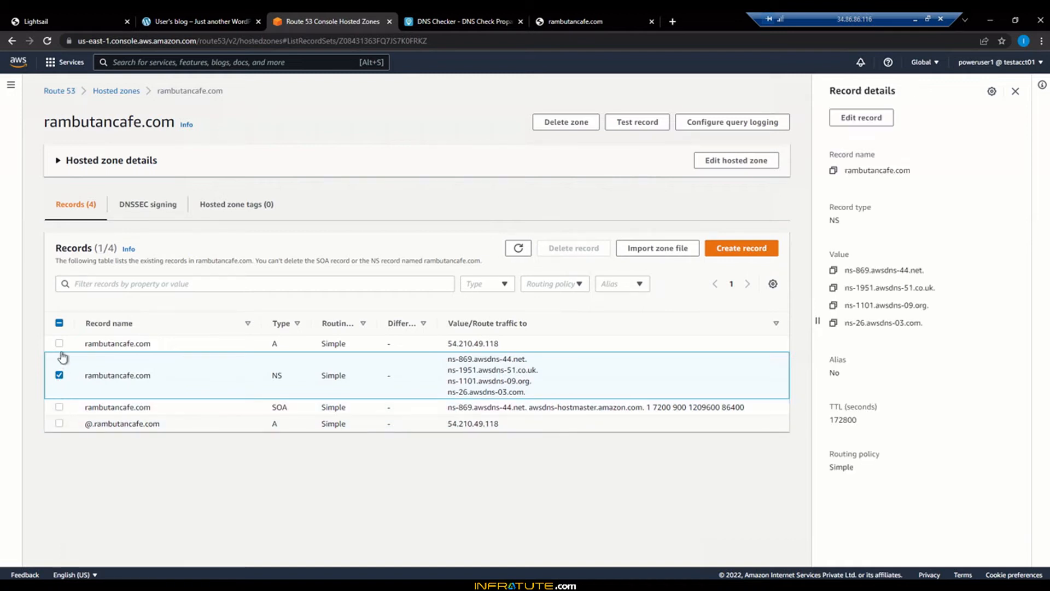
{"action": "left_click", "coordinate": [59, 375]}
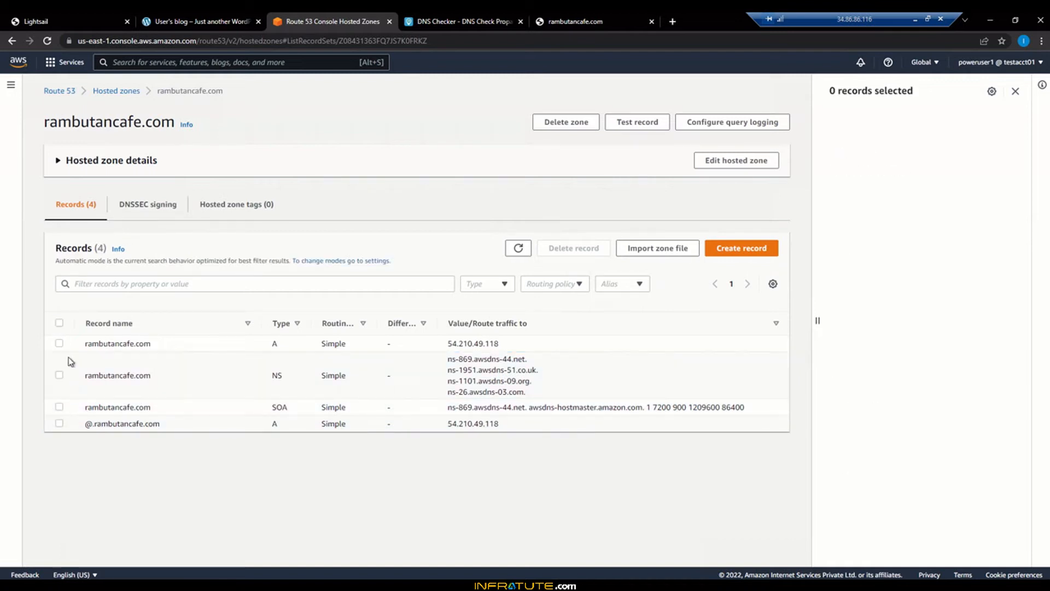
Delete the rambutancafe.com A record from the hosted zone and confirm the deletion.
{"action": "left_click", "coordinate": [59, 343]}
{"action": "left_click", "coordinate": [585, 250]}
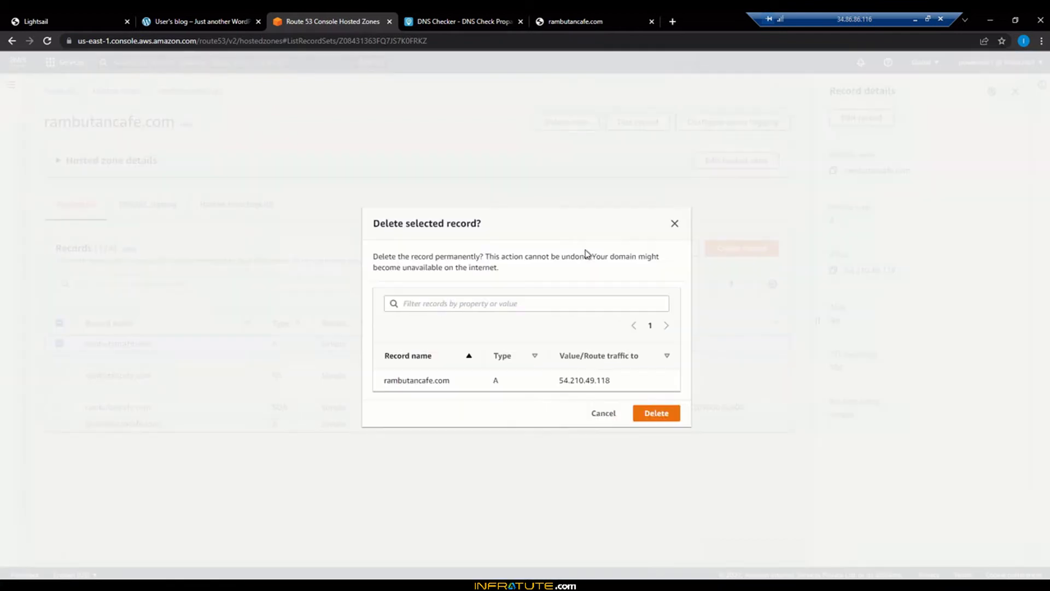
{"action": "left_click", "coordinate": [559, 303]}
{"action": "type", "text": "delete"}
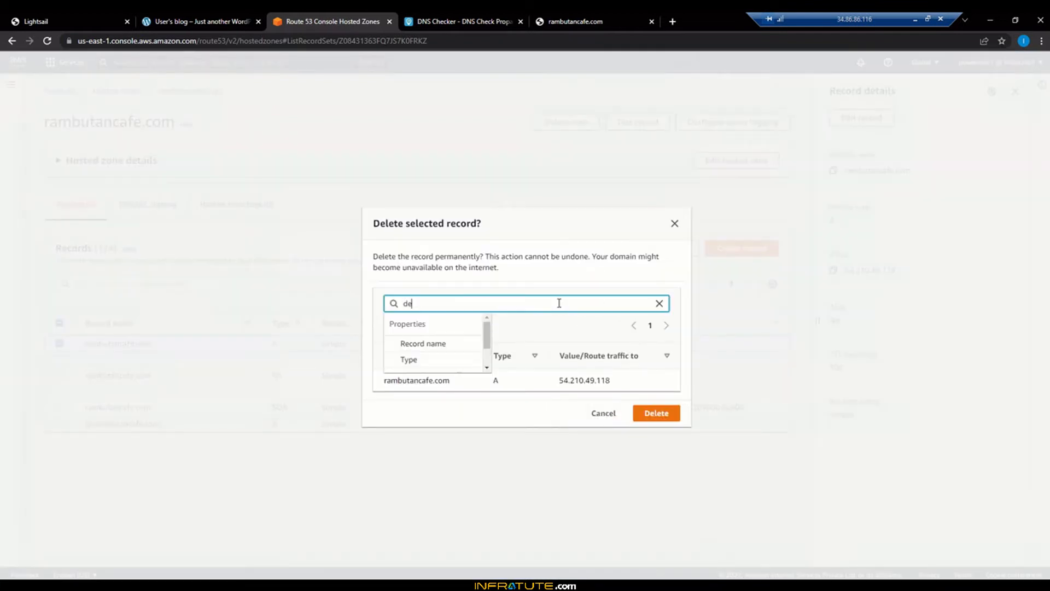
{"action": "left_click", "coordinate": [524, 324]}
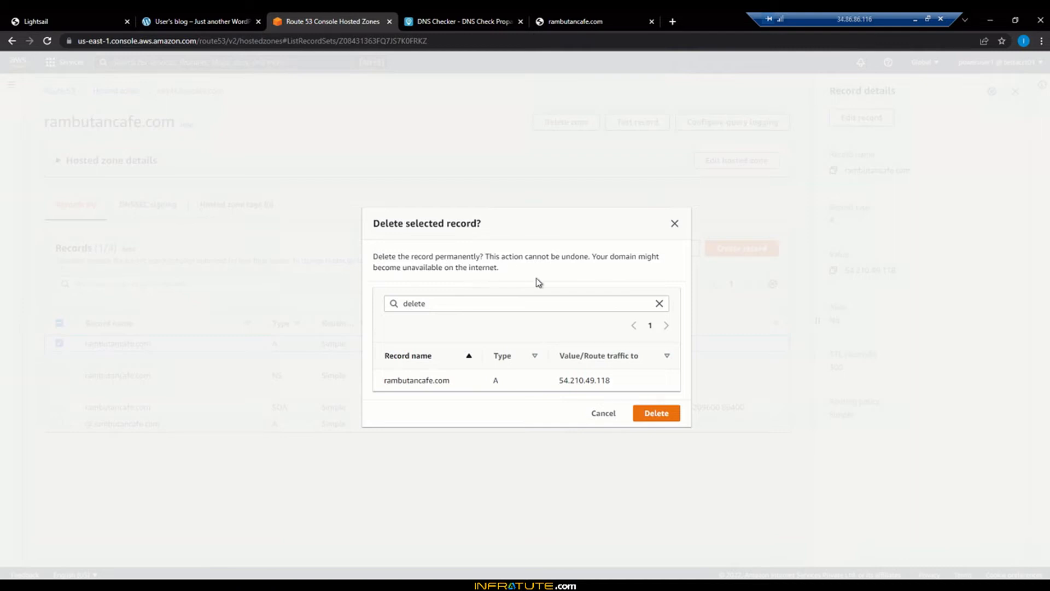
{"action": "left_click", "coordinate": [525, 302]}
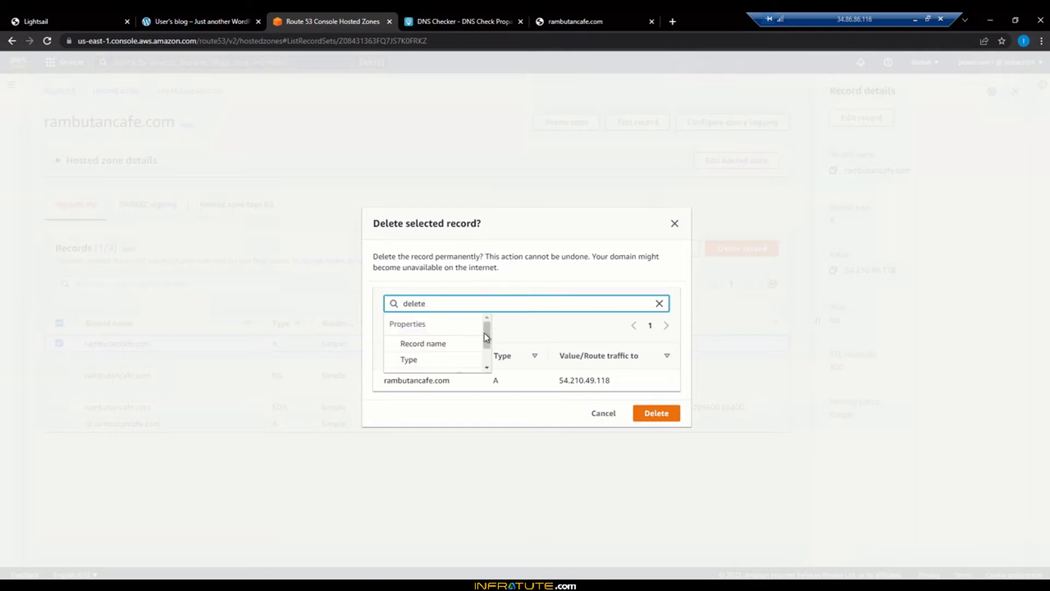
{"action": "left_click", "coordinate": [488, 359]}
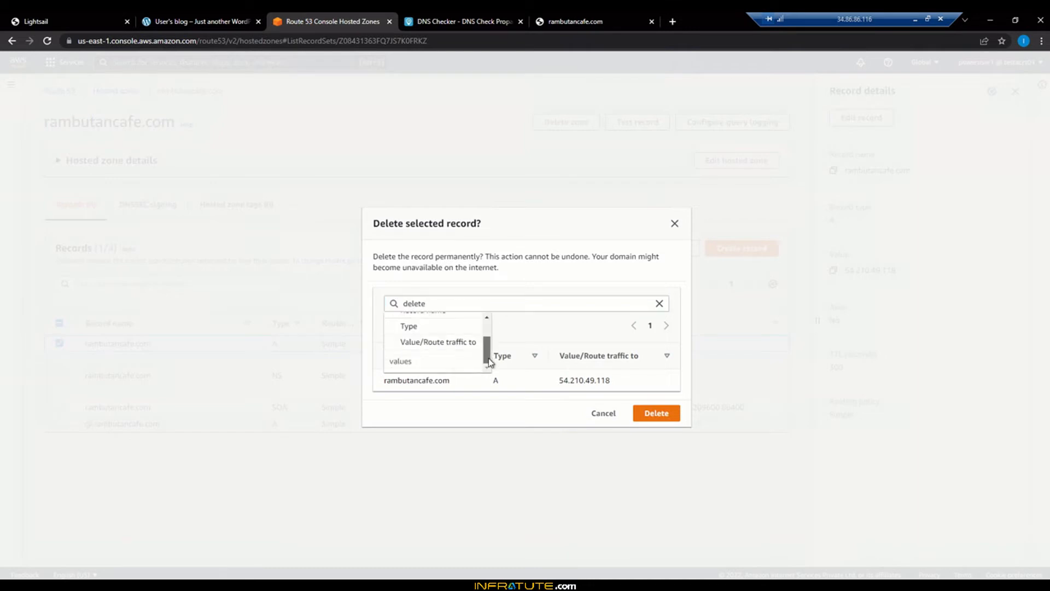
{"action": "left_click", "coordinate": [487, 318]}
{"action": "left_click", "coordinate": [513, 281]}
{"action": "left_click", "coordinate": [658, 413]}
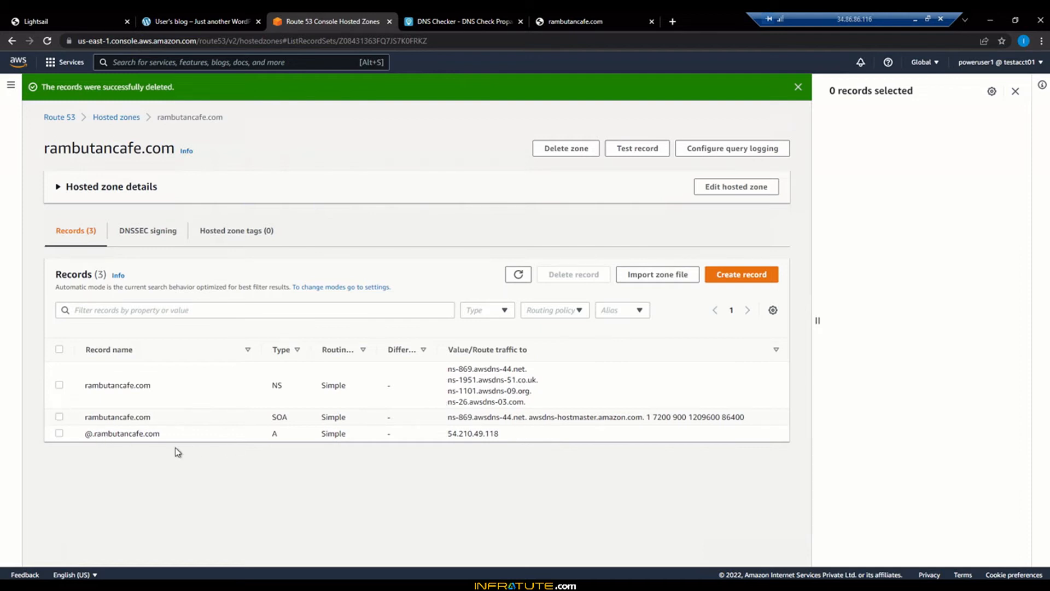
Delete the @.rambutancafe.com A record from the hosted zone and confirm the deletion.
{"action": "left_click", "coordinate": [59, 434]}
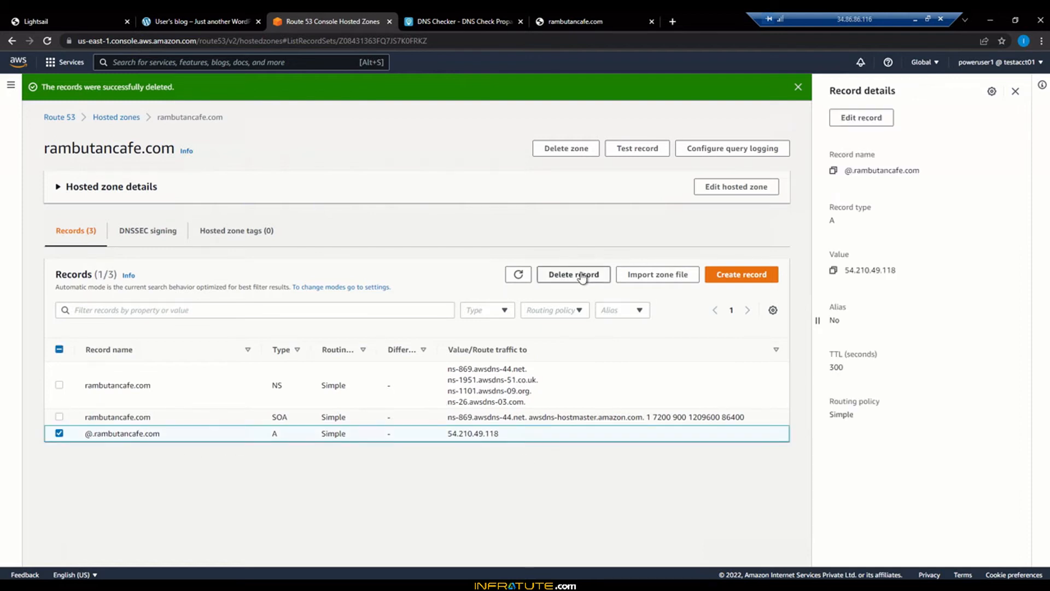
{"action": "left_click", "coordinate": [574, 274]}
{"action": "left_click", "coordinate": [546, 302]}
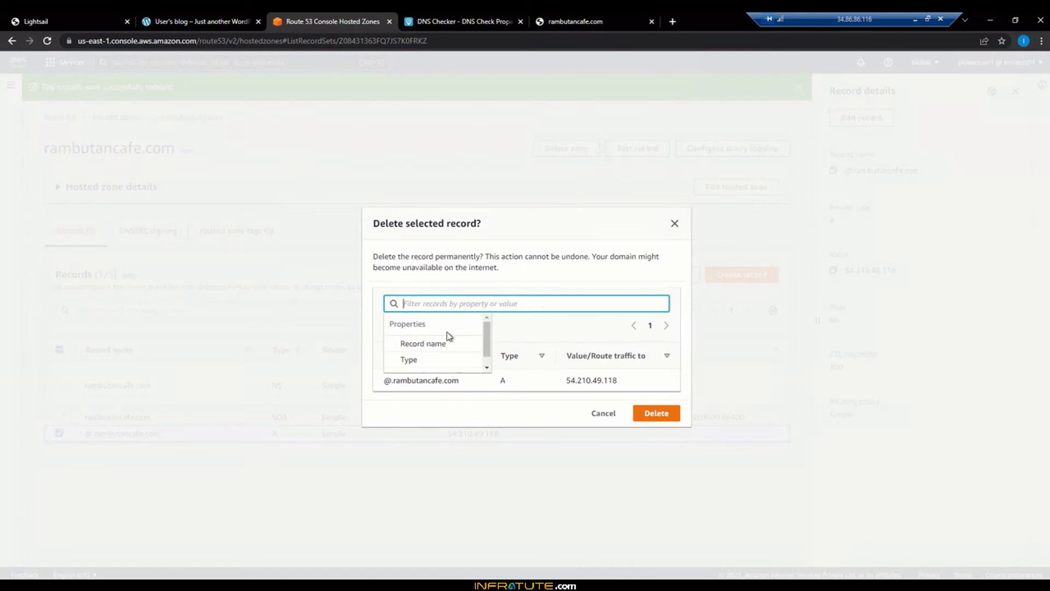
{"action": "left_click", "coordinate": [553, 361]}
{"action": "left_click", "coordinate": [654, 414]}
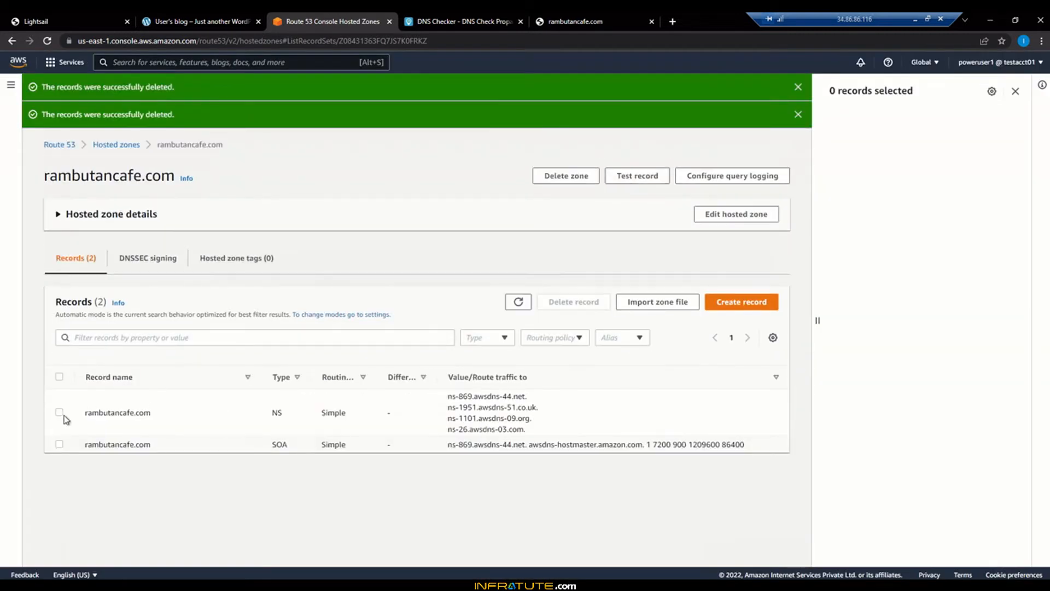
Delete the rambutancafe.com hosted zone, confirming with "delete", and dismiss the notifications.
{"action": "left_click", "coordinate": [567, 177]}
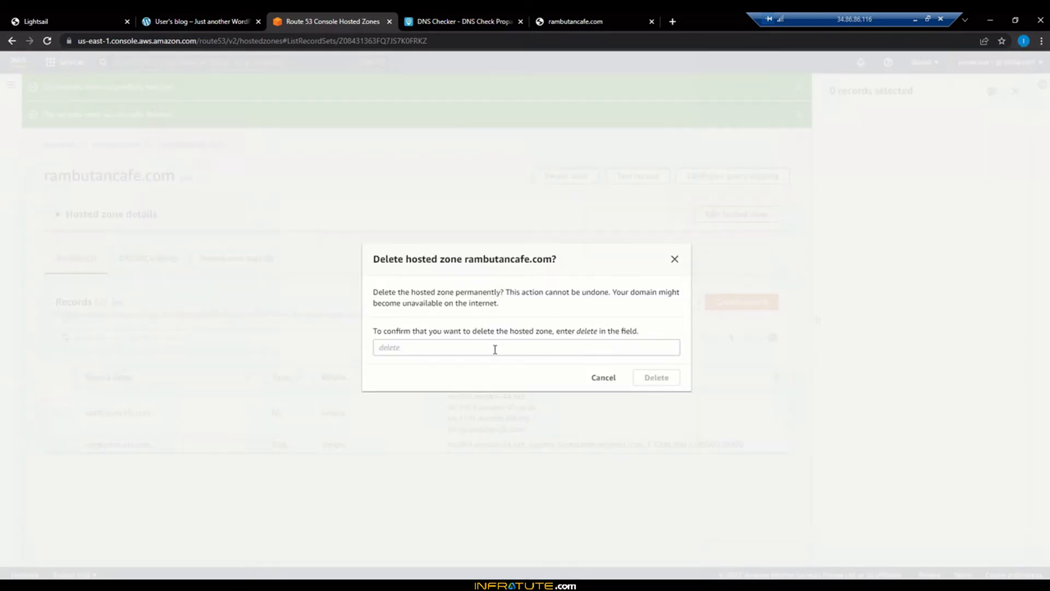
{"action": "left_click", "coordinate": [495, 347]}
{"action": "type", "text": "delete"}
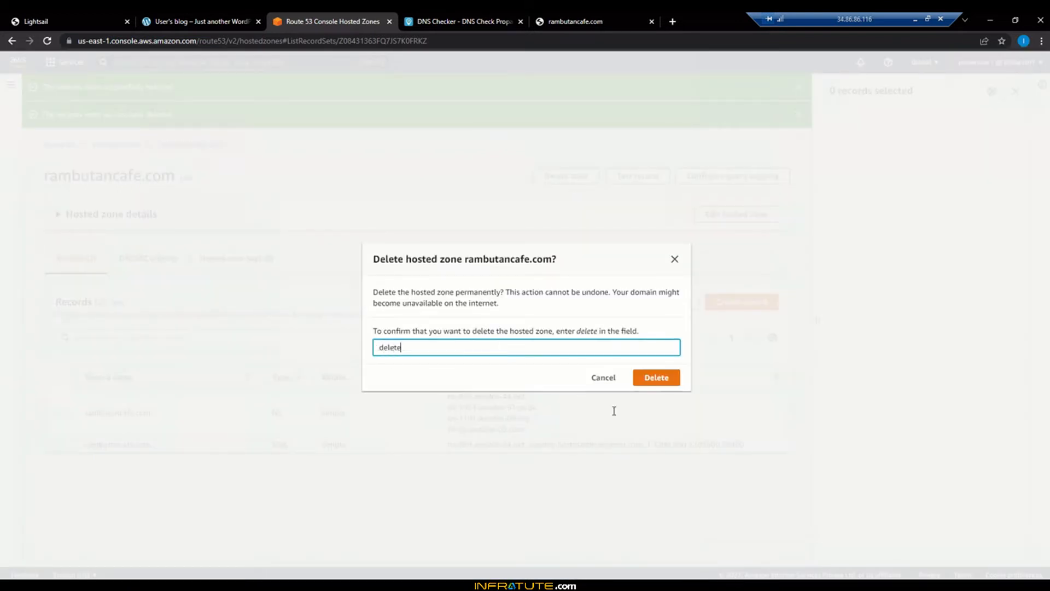
{"action": "left_click", "coordinate": [671, 385]}
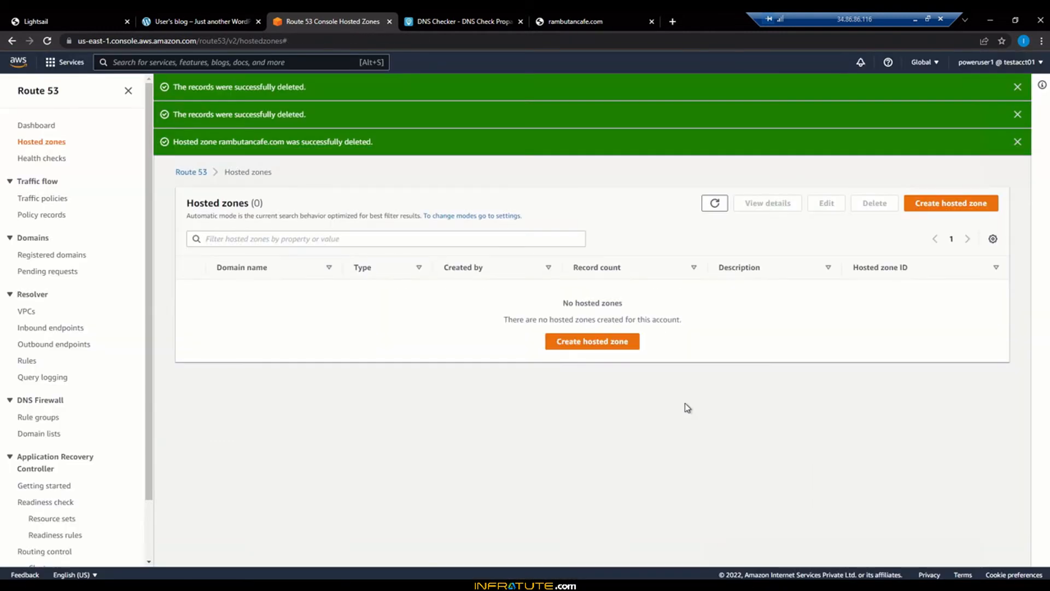
{"action": "left_click", "coordinate": [1017, 86]}
{"action": "left_click", "coordinate": [1018, 87]}
{"action": "left_click", "coordinate": [1017, 87]}
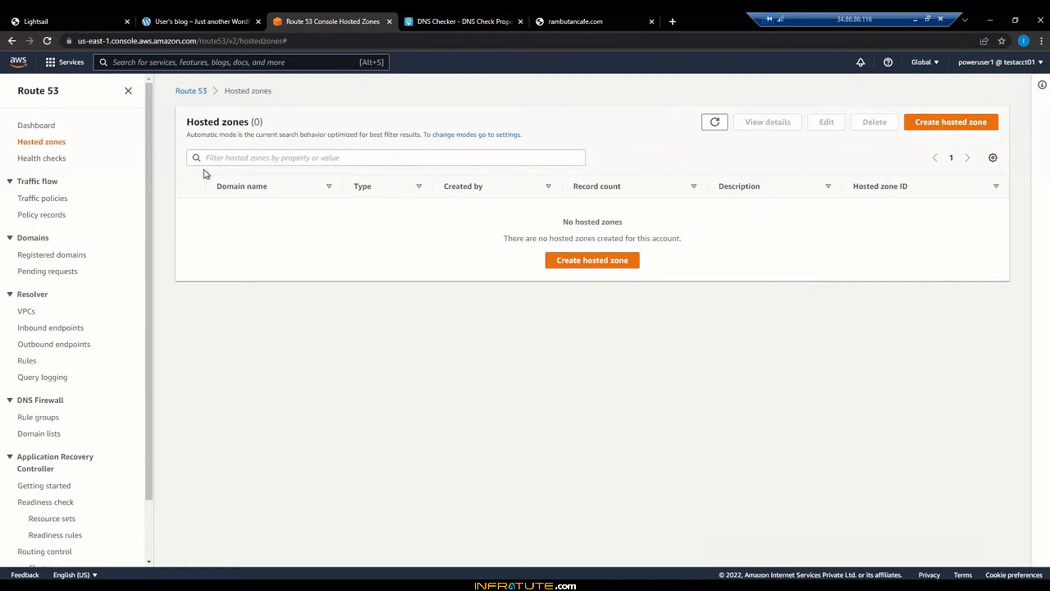
Check the availability of potmakersforyou.com for domain registration from the Route 53 dashboard.
{"action": "left_click", "coordinate": [33, 126]}
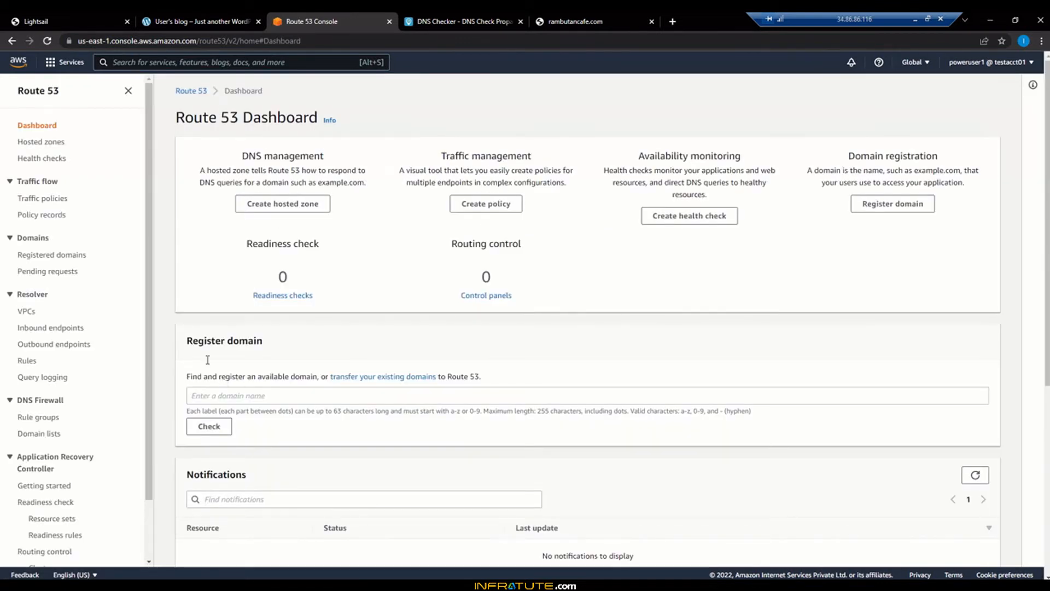
{"action": "left_click_drag", "start_coordinate": [186, 342], "coordinate": [318, 342]}
{"action": "left_click", "coordinate": [272, 398]}
{"action": "left_click", "coordinate": [273, 398]}
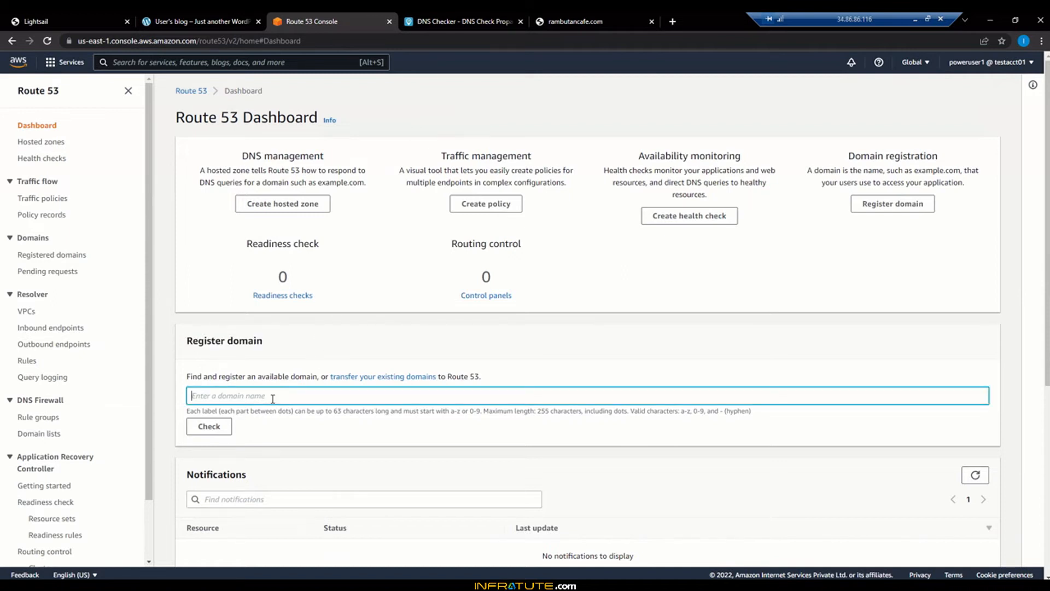
{"action": "type", "text": "potmakersforyou.com"}
{"action": "left_click", "coordinate": [220, 432]}
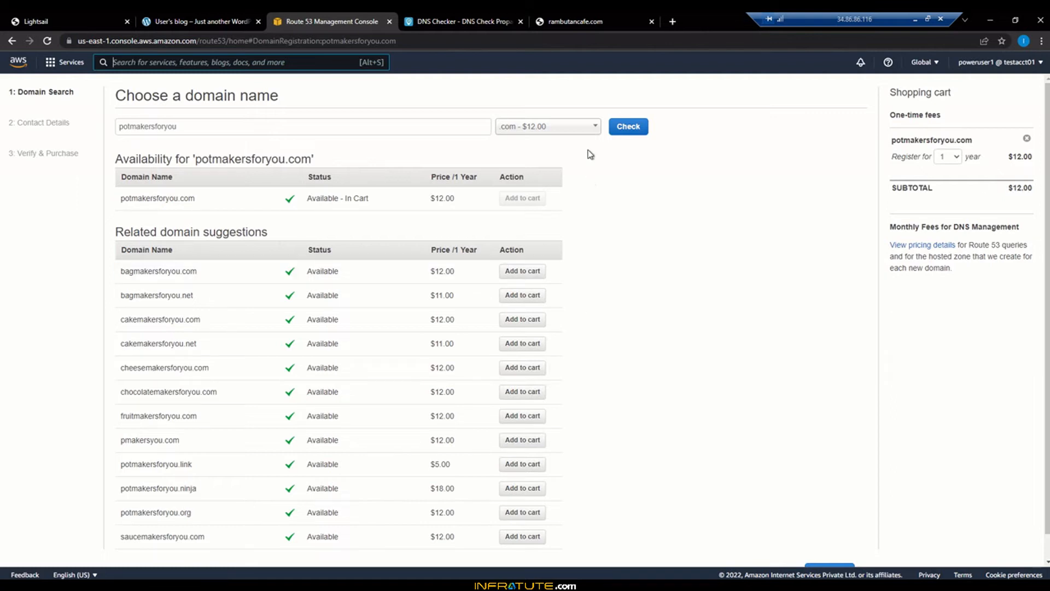
View the current rambutancafe.com web page and return to the Route 53 dashboard.
{"action": "left_click", "coordinate": [581, 21]}
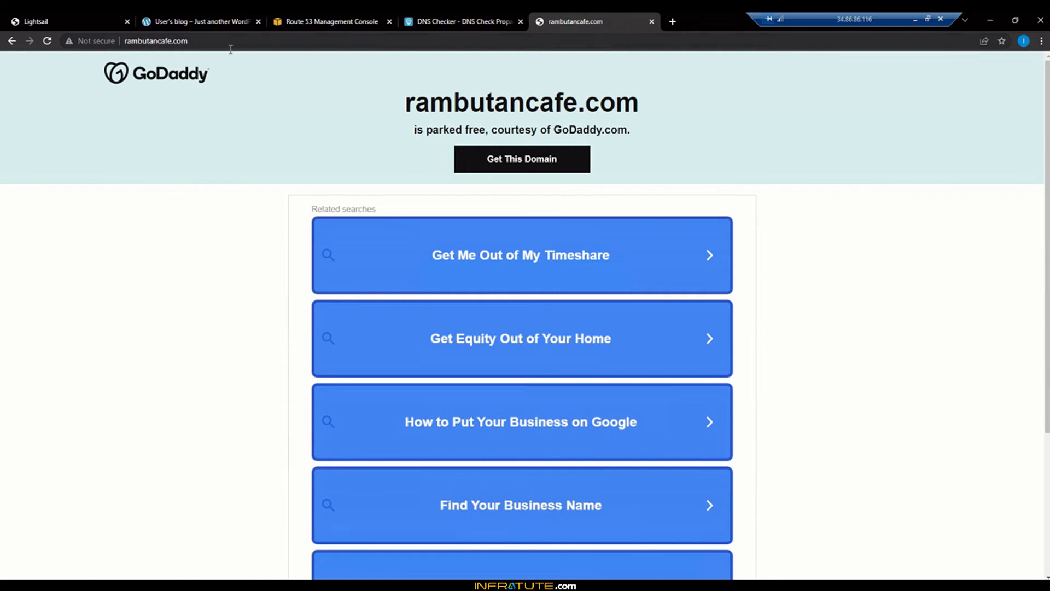
{"action": "left_click", "coordinate": [326, 20]}
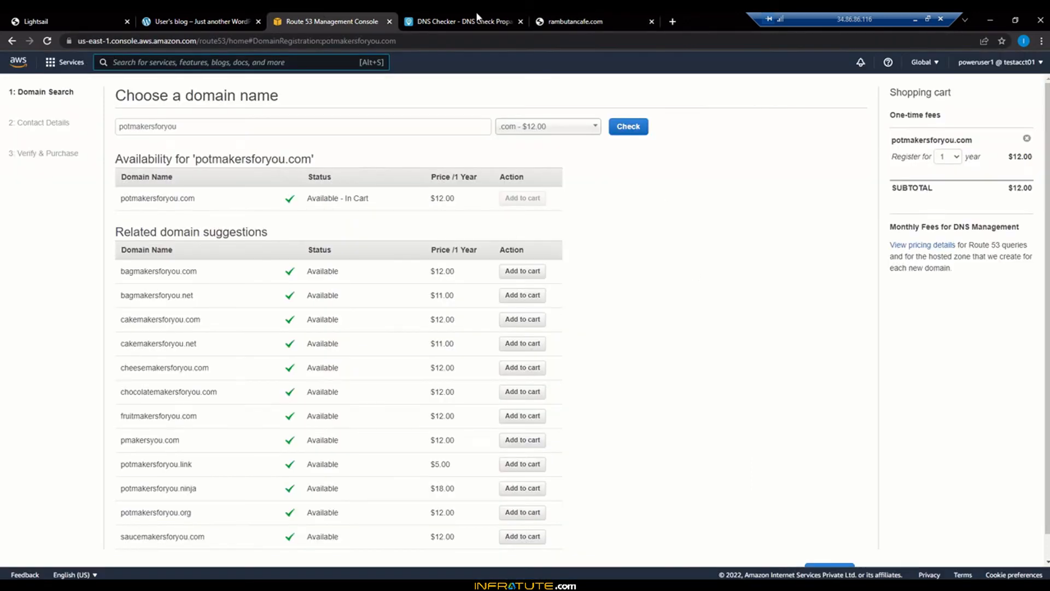
{"action": "left_click", "coordinate": [14, 40]}
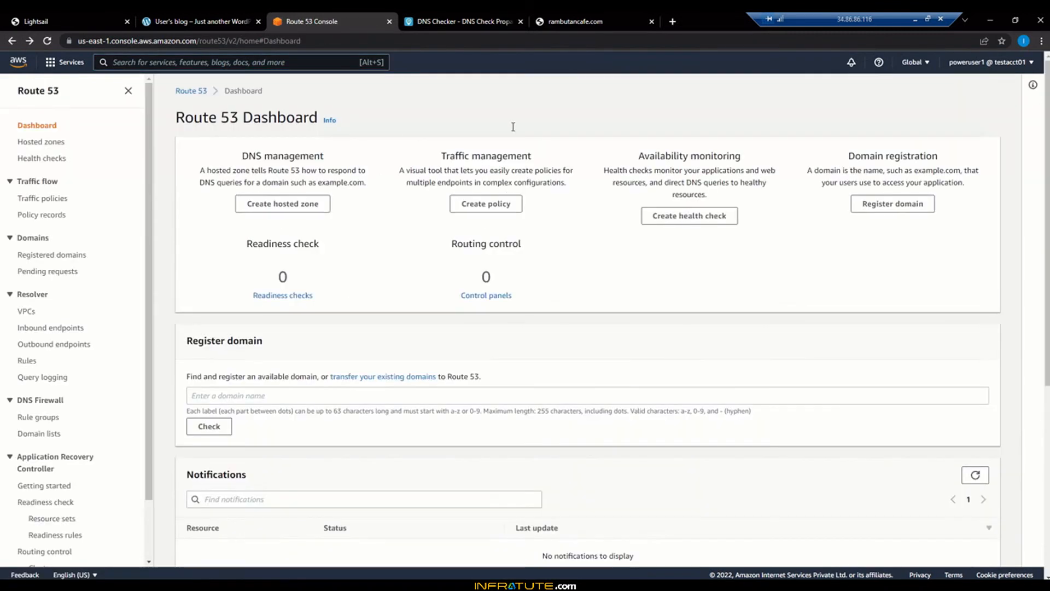
Create a public hosted zone for rambutancafe.com with the description rambutancafe.com, and review its NS and SOA records.
{"action": "left_click", "coordinate": [283, 204]}
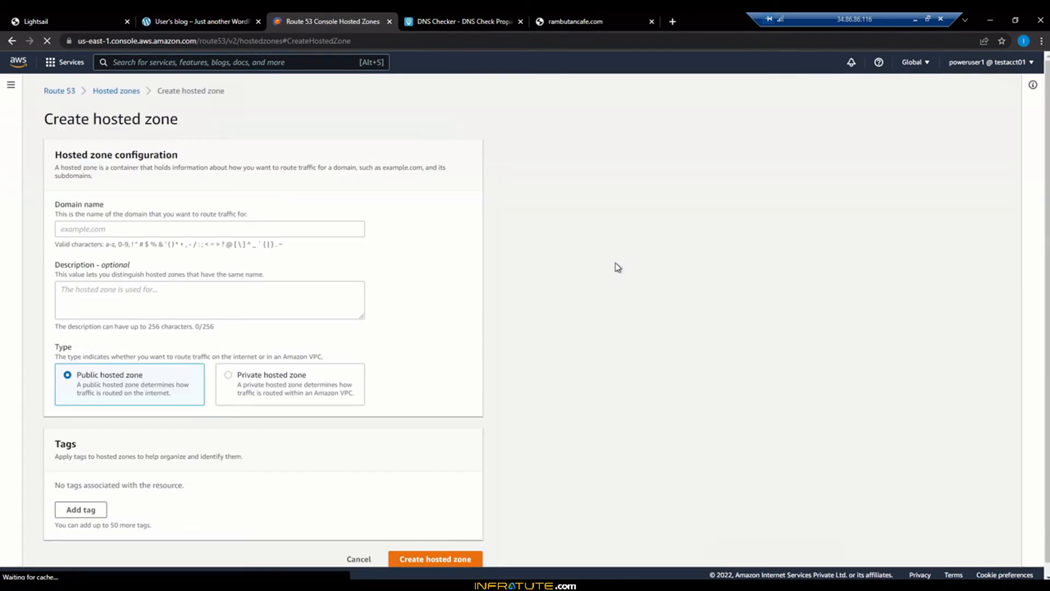
{"action": "left_click", "coordinate": [230, 229]}
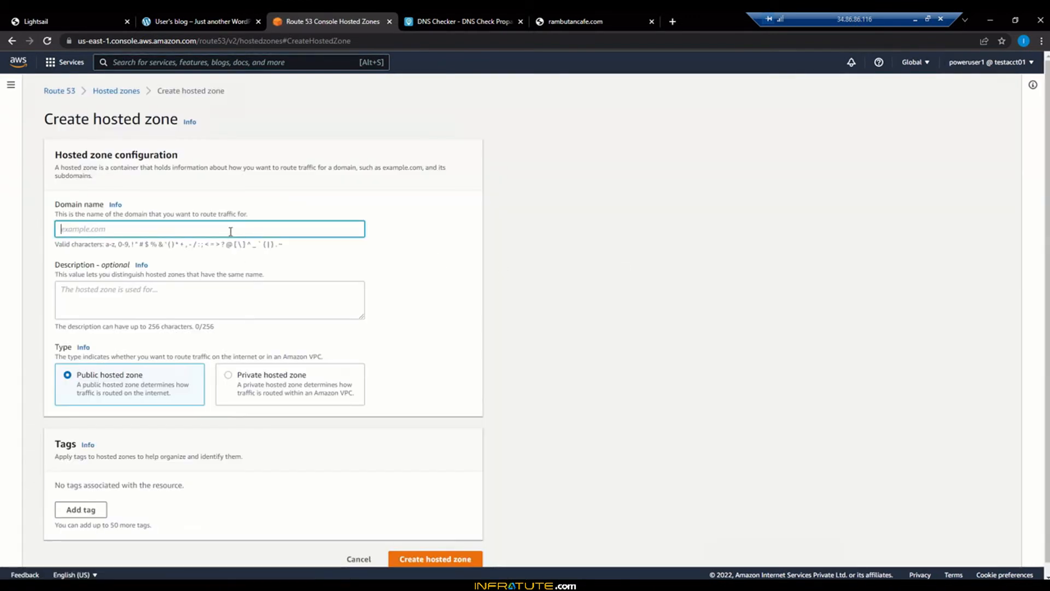
{"action": "type", "text": "rambutancafe.com"}
{"action": "key", "text": "ctrl+a"}
{"action": "key", "text": "ctrl+c"}
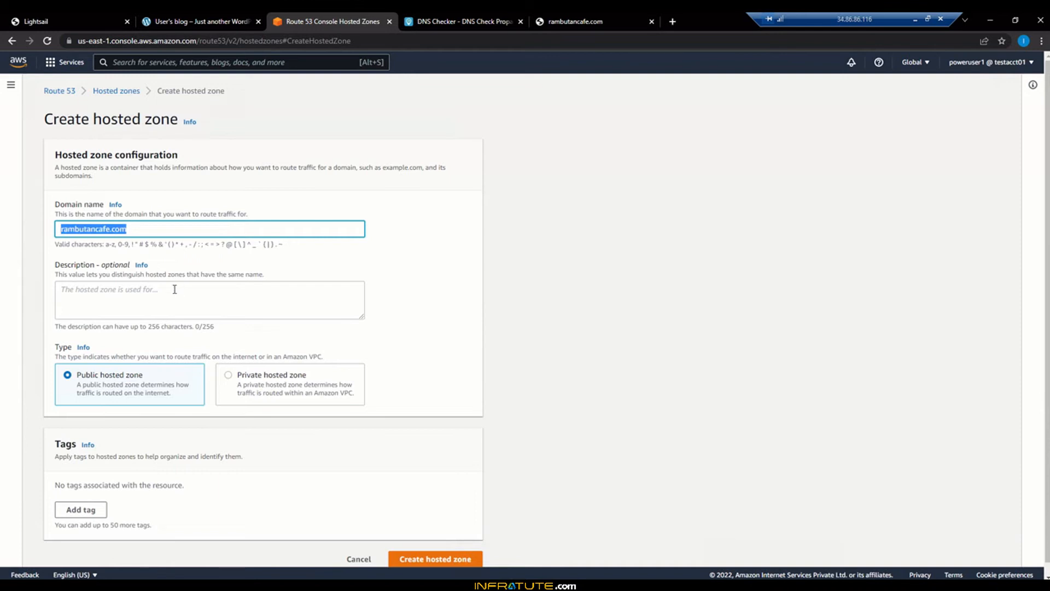
{"action": "left_click", "coordinate": [174, 289]}
{"action": "key", "text": "ctrl+v"}
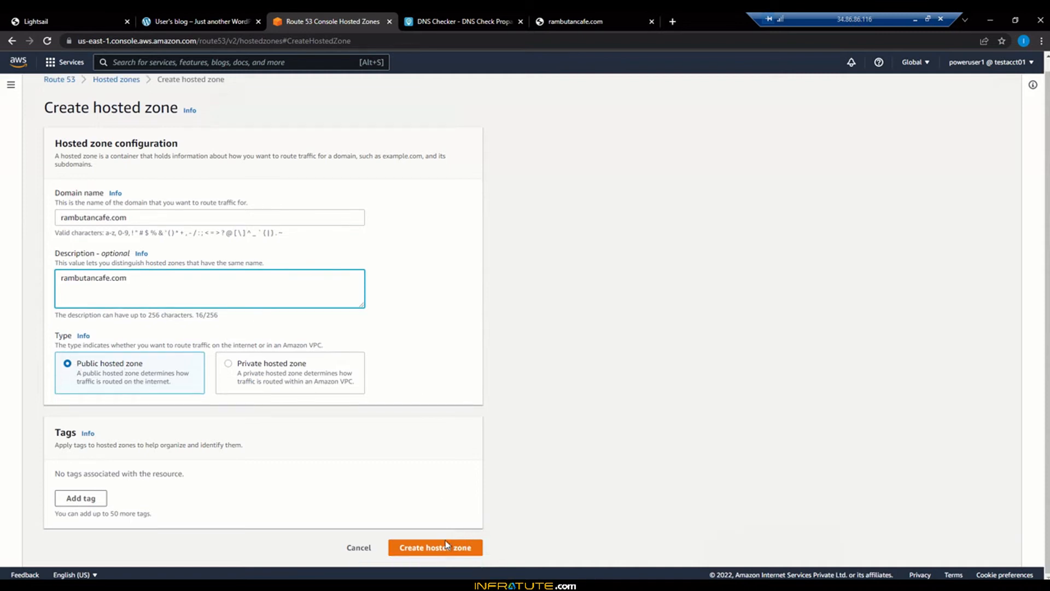
{"action": "left_click", "coordinate": [443, 558]}
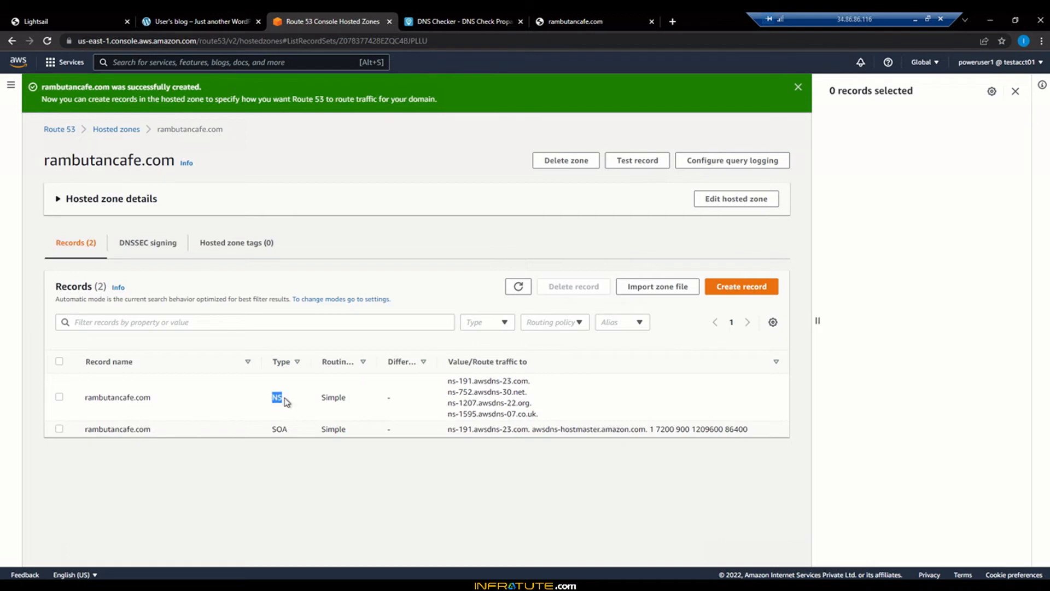
{"action": "double_click", "coordinate": [281, 431]}
{"action": "left_click", "coordinate": [302, 474]}
Switch to the GoDaddy domain's DNS page and open the form for entering custom nameservers.
{"action": "key", "text": "alt+Tab"}
{"action": "key", "text": "alt+Tab"}
{"action": "key", "text": "alt+Tab"}
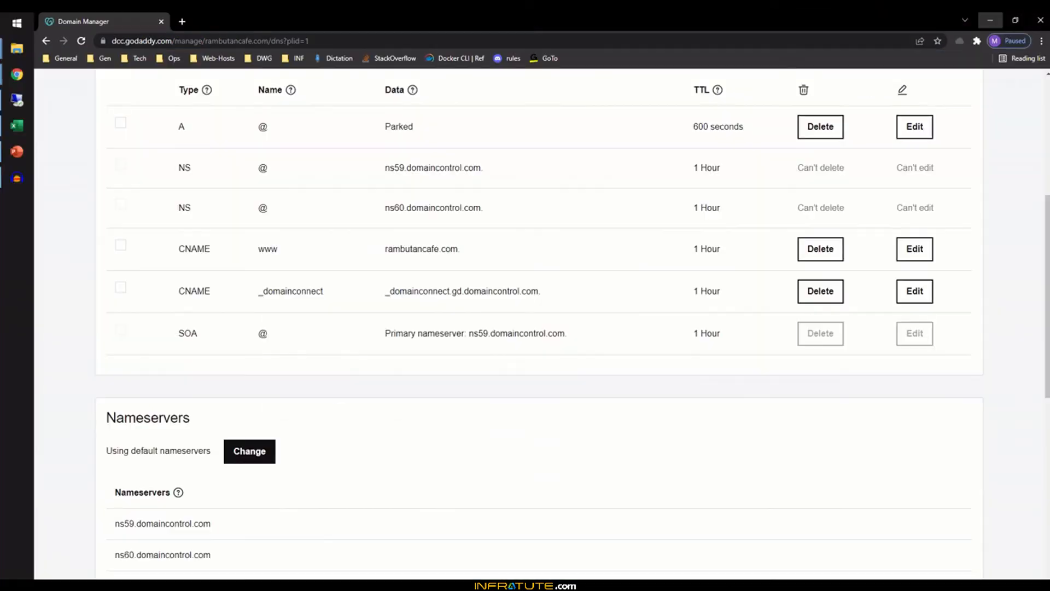
{"action": "scroll", "coordinate": [731, 421], "scroll_direction": "down", "scroll_amount": 3}
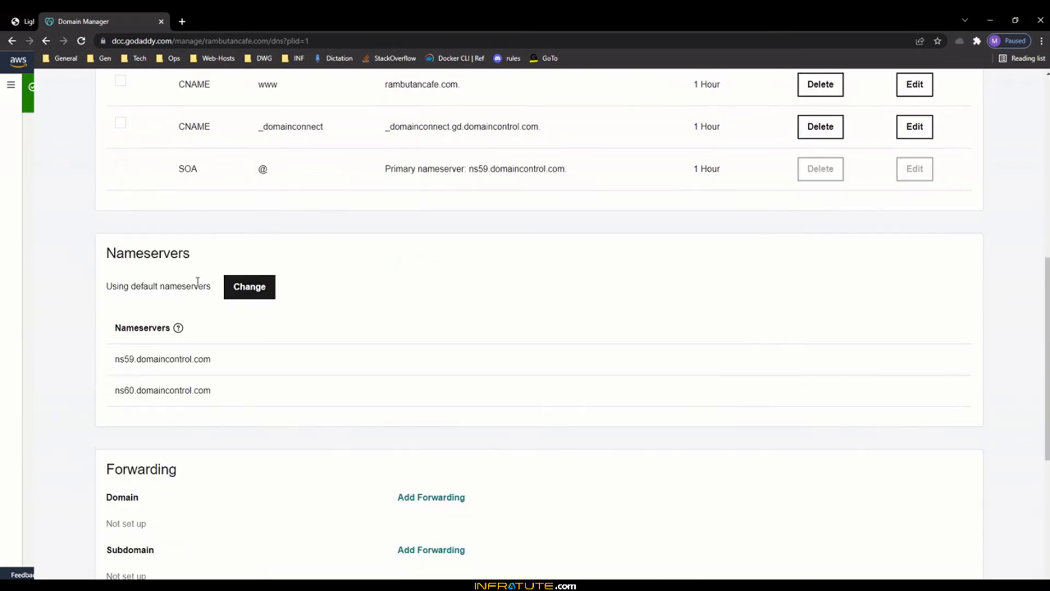
{"action": "left_click", "coordinate": [245, 290]}
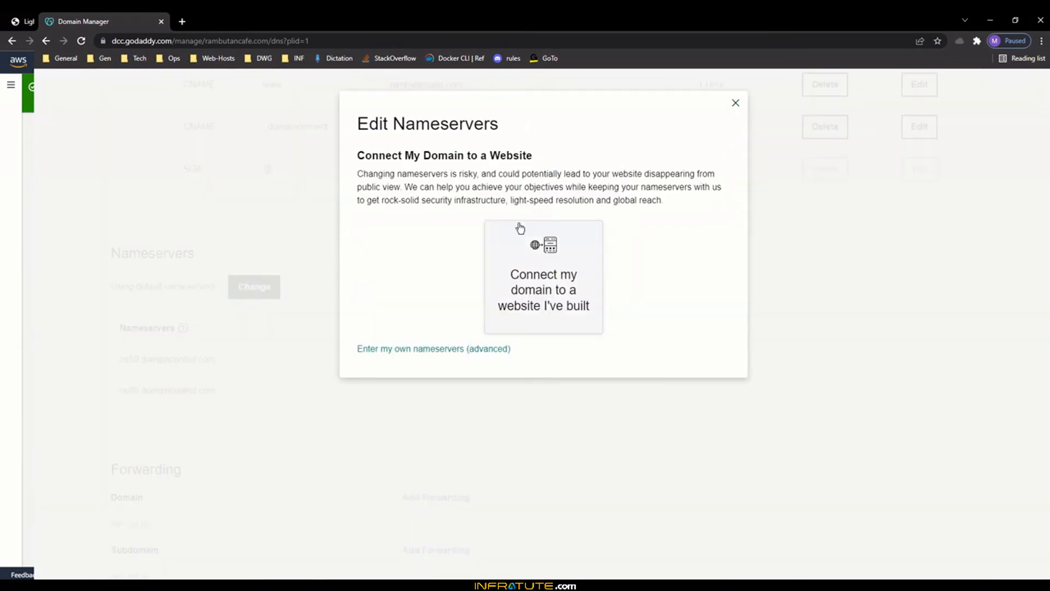
{"action": "left_click", "coordinate": [414, 350]}
{"action": "left_click", "coordinate": [483, 232]}
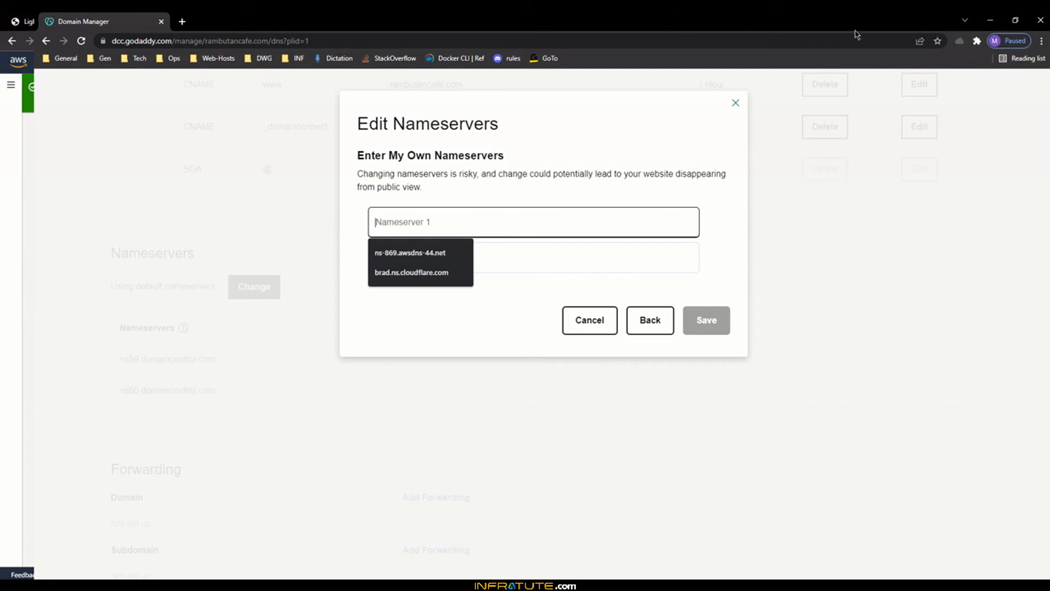
Copy ns-191.awsdns-23.com from the Route 53 NS record into GoDaddy's Nameserver 1, closing the WordPress-1 terminal along the way.
{"action": "left_click", "coordinate": [990, 20]}
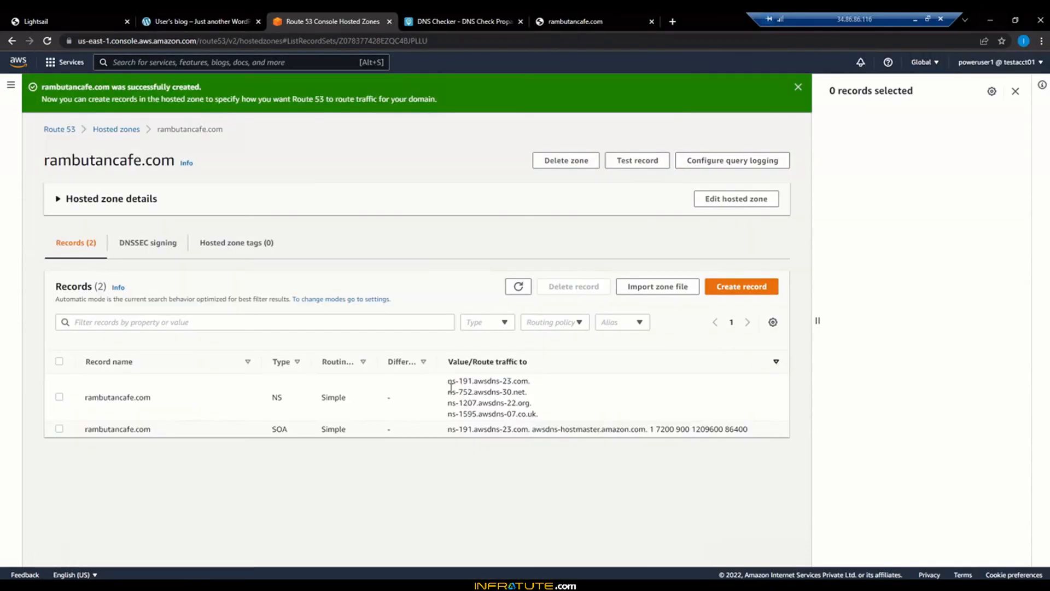
{"action": "triple_click", "coordinate": [526, 384]}
{"action": "key", "text": "ctrl+c"}
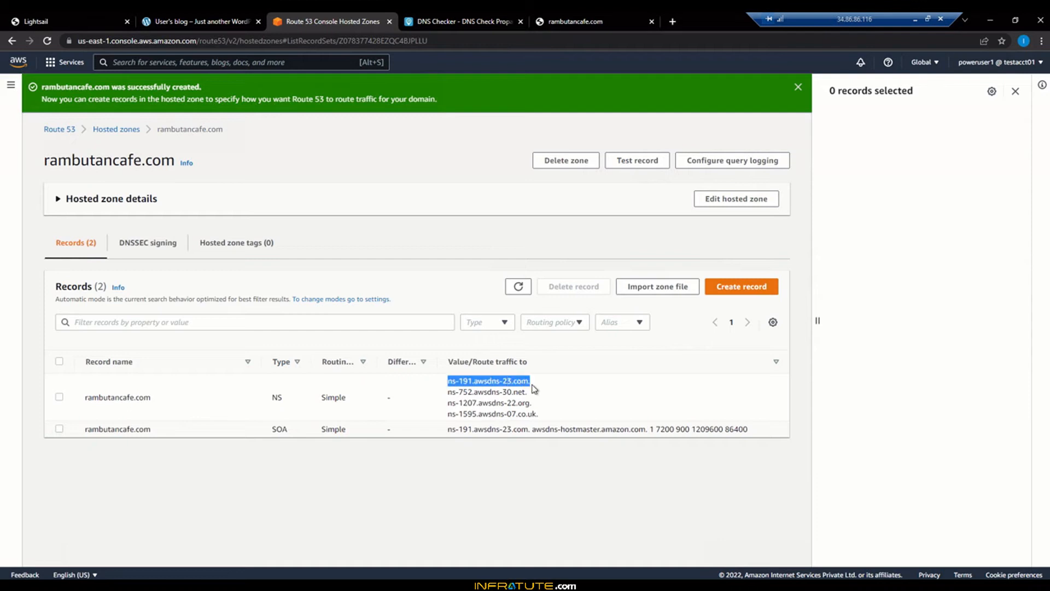
{"action": "key", "text": "alt+Tab"}
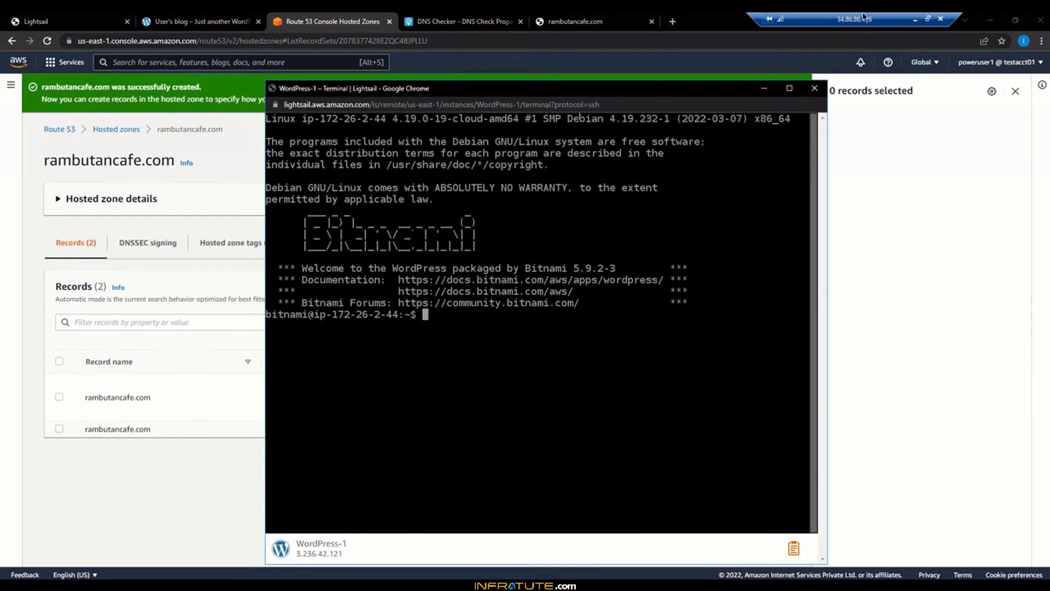
{"action": "left_click", "coordinate": [814, 91]}
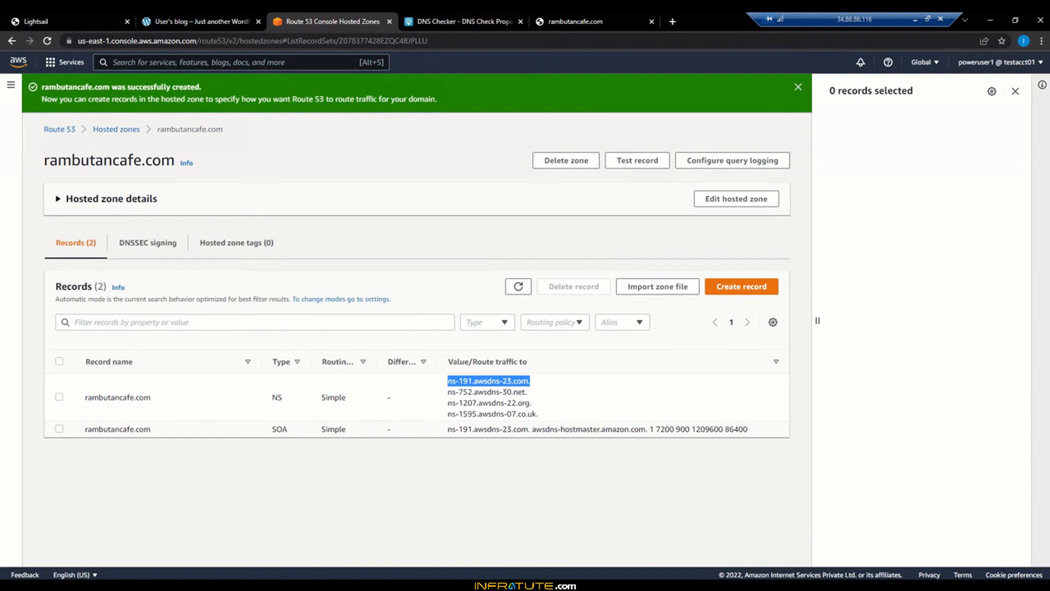
{"action": "key", "text": "alt+Tab"}
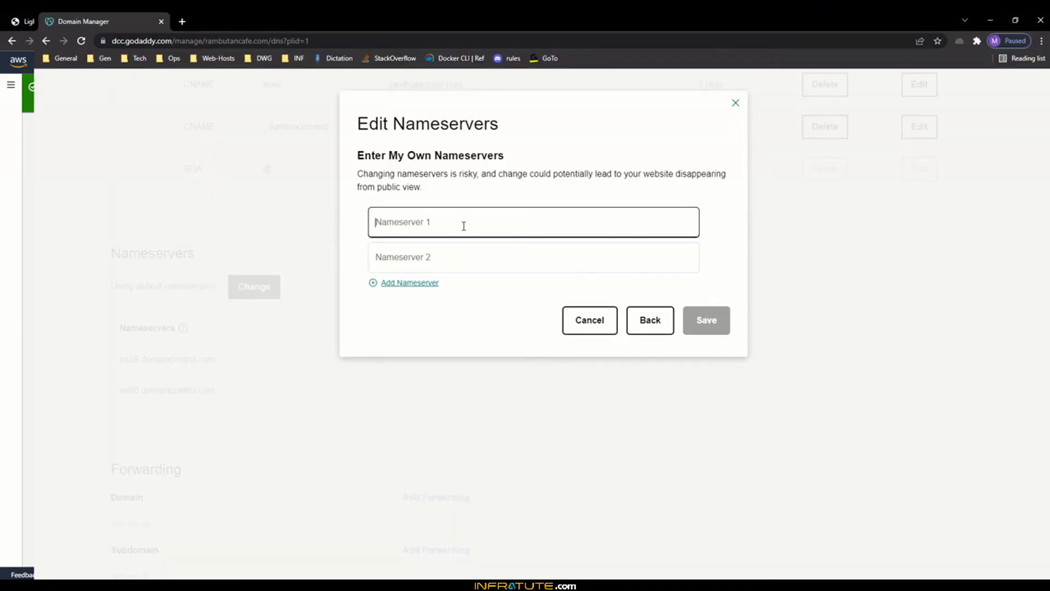
{"action": "key", "text": "ctrl+v"}
Switch to the Route 53 hosted zone and copy ns-752.awsdns-30.net from the rambutancafe.com NS record.
{"action": "left_click", "coordinate": [456, 251]}
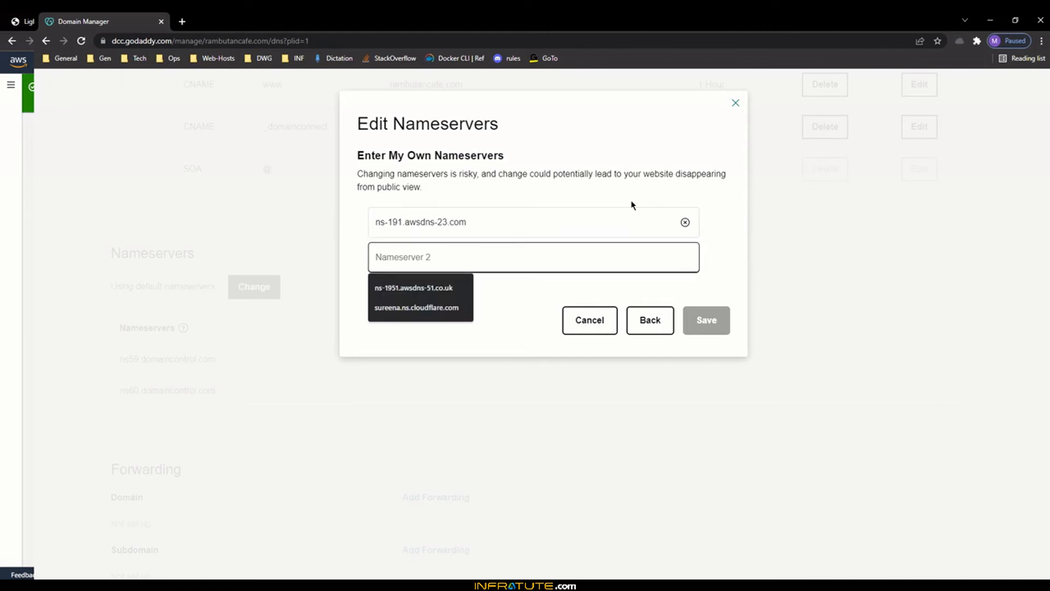
{"action": "key", "text": "alt+Tab"}
{"action": "key", "text": "alt+Tab"}
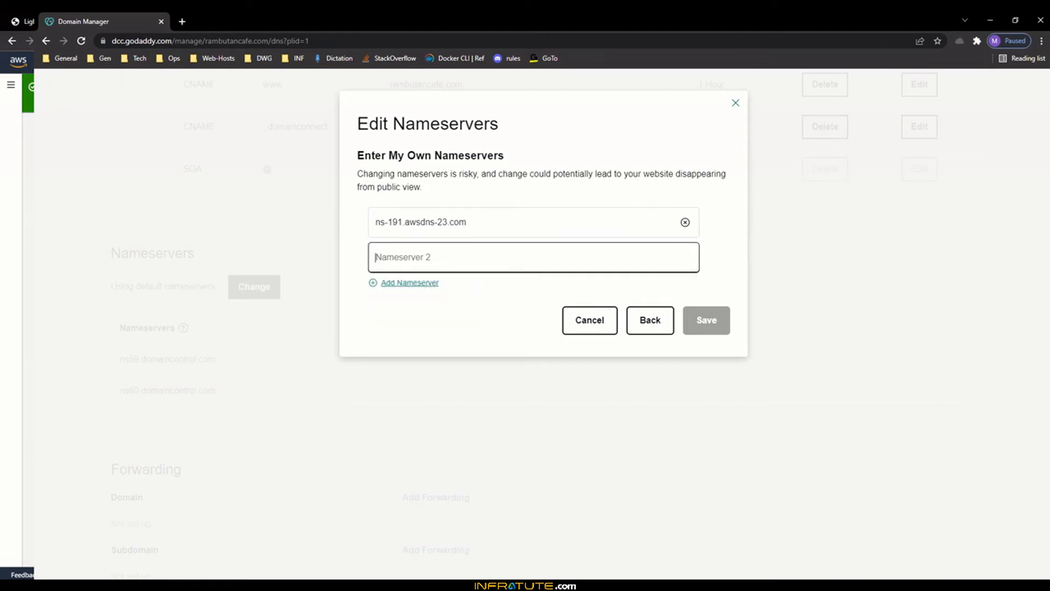
{"action": "key", "text": "alt+Tab"}
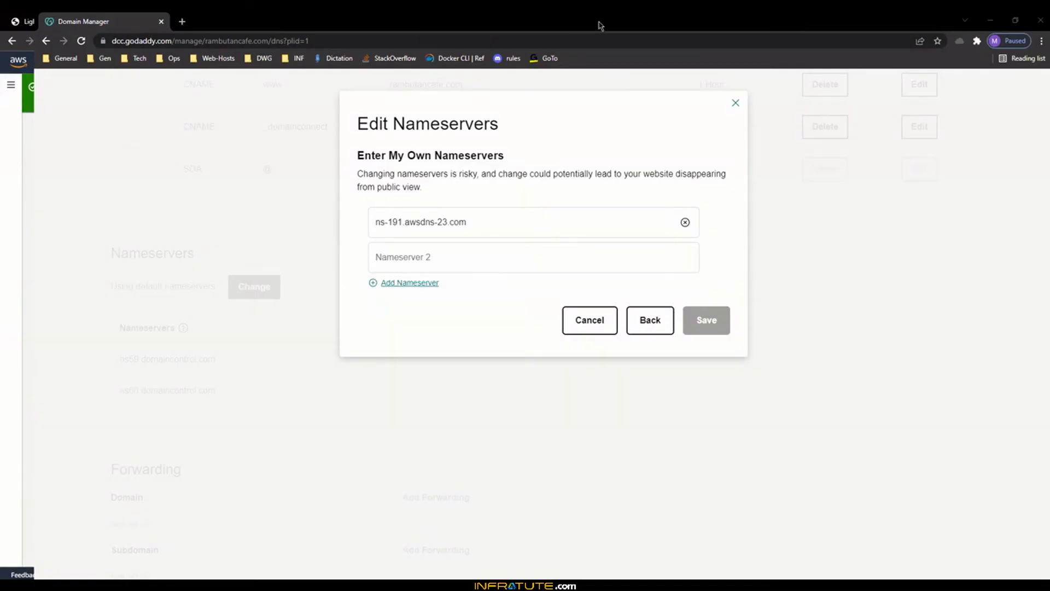
{"action": "left_click_drag", "start_coordinate": [599, 22], "coordinate": [628, 160]}
{"action": "left_click", "coordinate": [246, 539]}
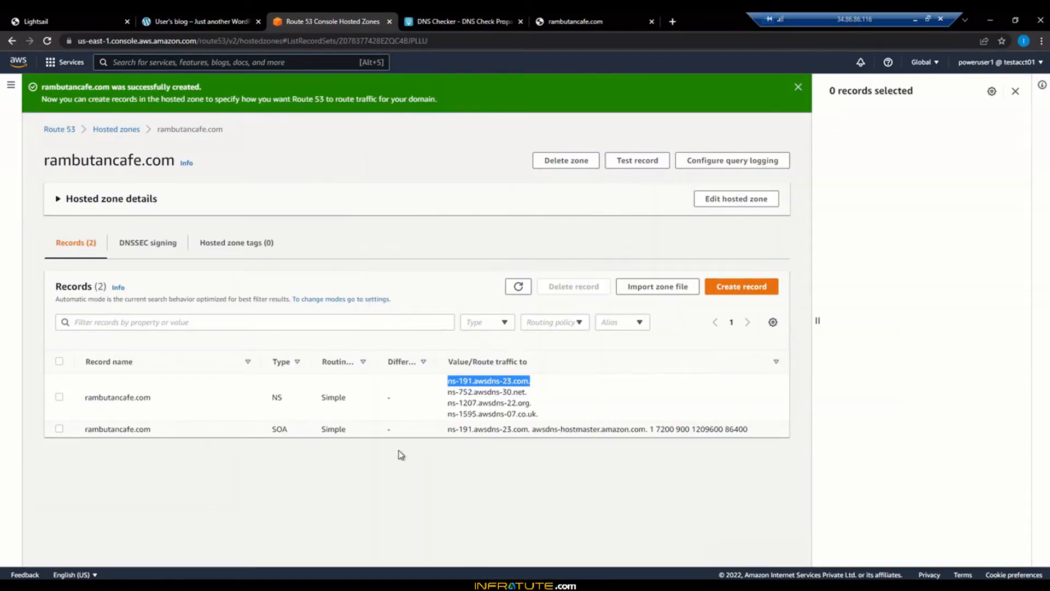
{"action": "left_click_drag", "start_coordinate": [449, 391], "coordinate": [526, 392]}
{"action": "key", "text": "ctrl+c"}
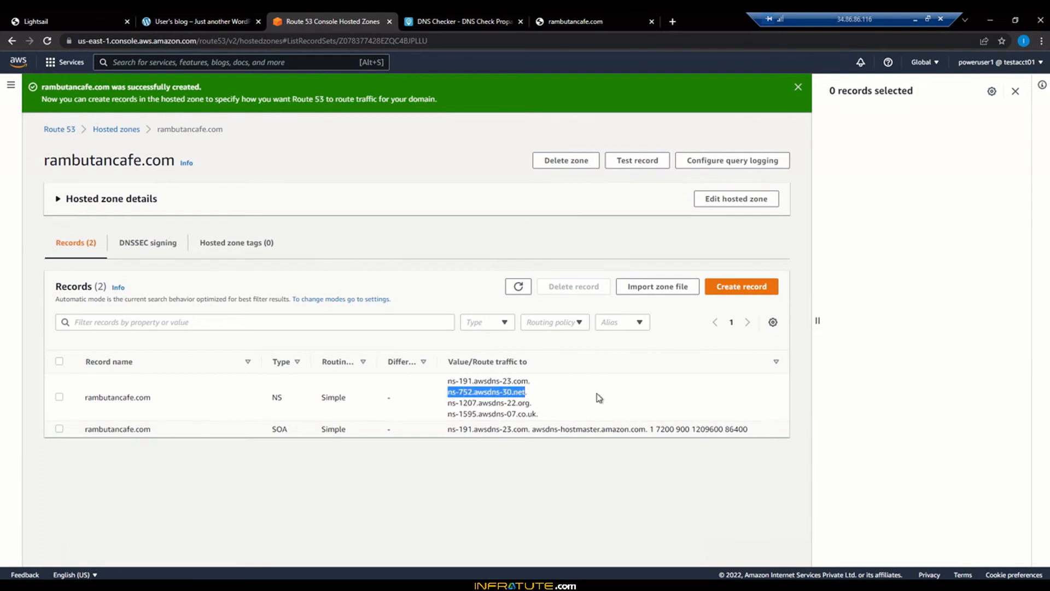
Switch back to GoDaddy and try to enter ns-752.awsdns-30.net as Nameserver 2.
{"action": "key", "text": "alt+Tab"}
{"action": "key", "text": "alt+Tab"}
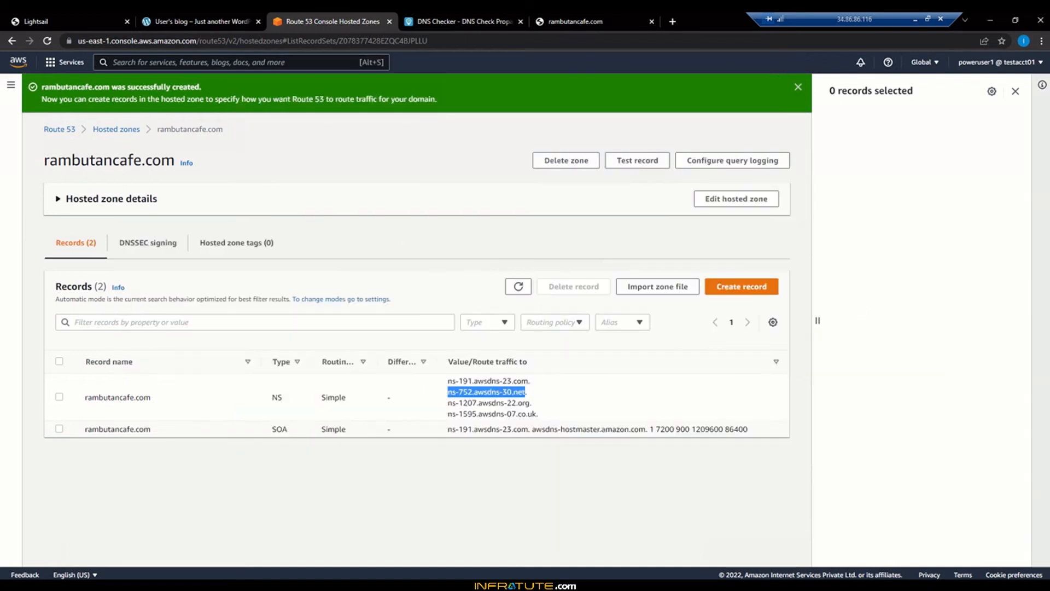
{"action": "key", "text": "alt+Tab"}
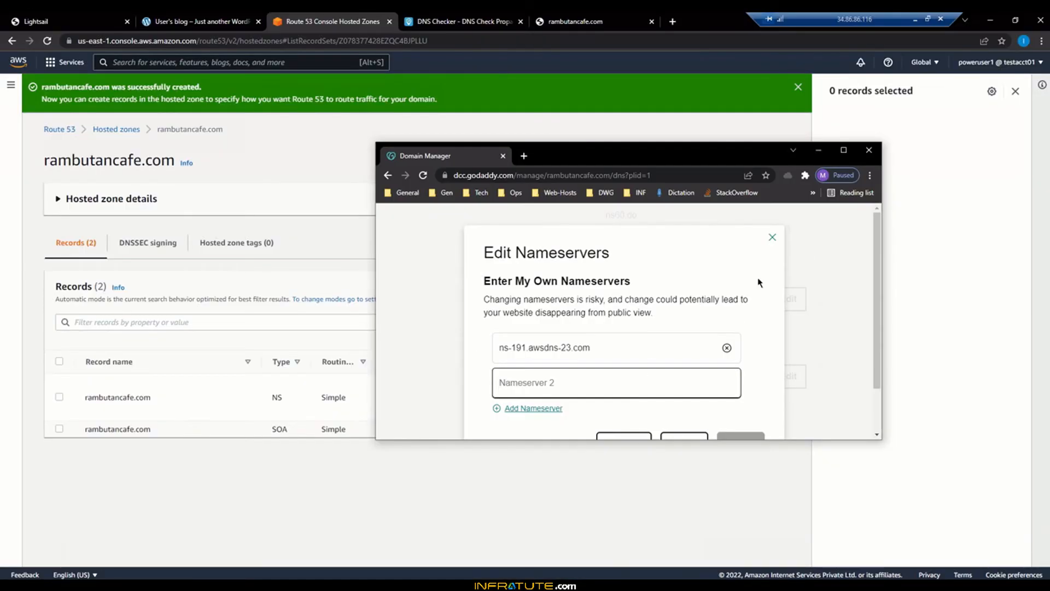
{"action": "left_click", "coordinate": [635, 384]}
{"action": "key", "text": "ctrl+v"}
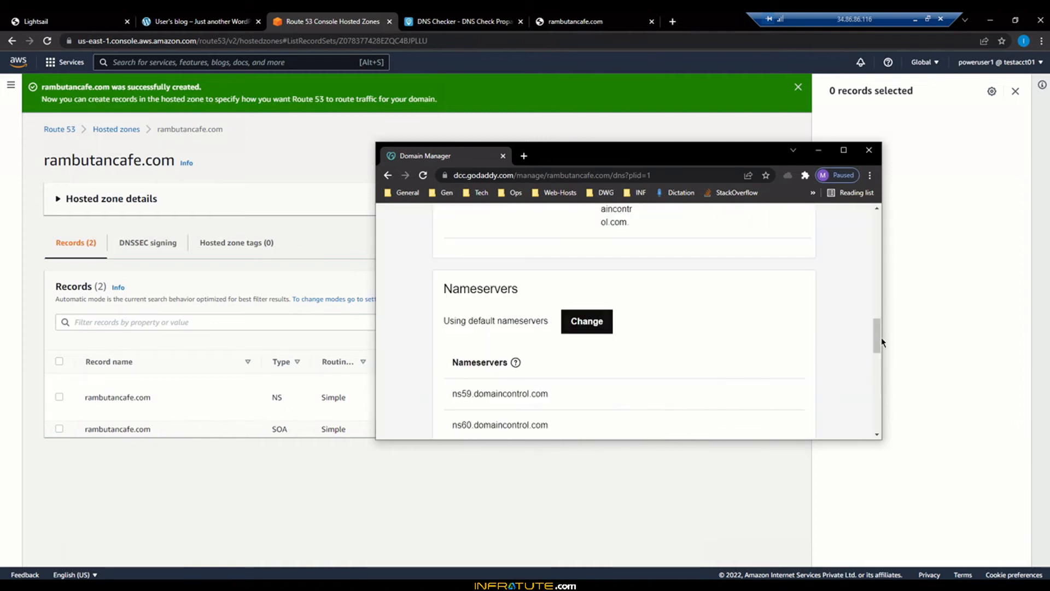
Maximize the GoDaddy window, reopen the form for custom nameservers and enter ns-752.awsdns-30.net as Nameserver 2.
{"action": "left_click", "coordinate": [843, 150]}
{"action": "scroll", "coordinate": [539, 387], "scroll_direction": "up", "scroll_amount": 5}
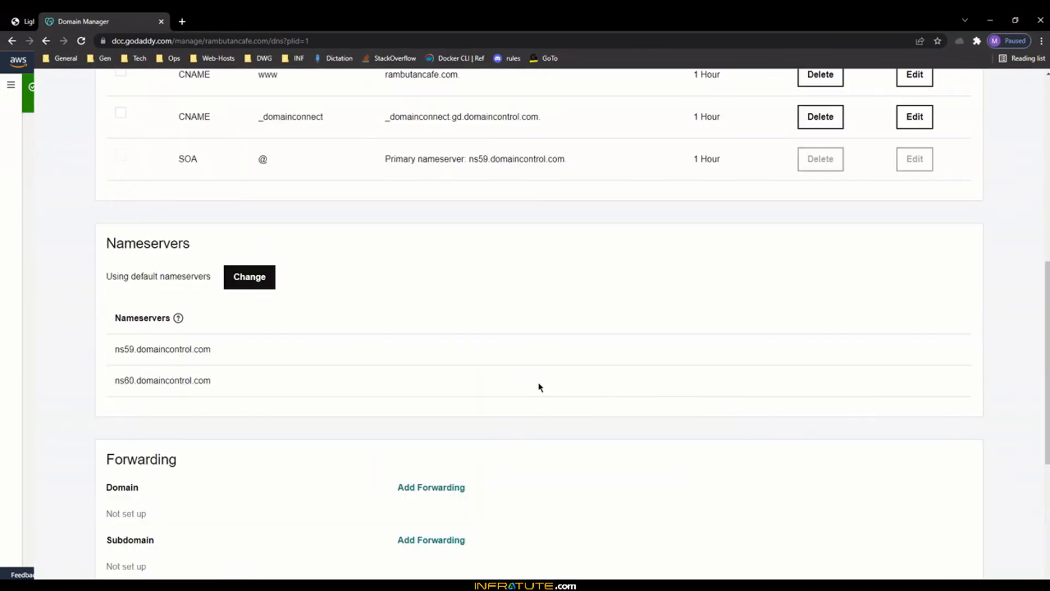
{"action": "left_click", "coordinate": [245, 279]}
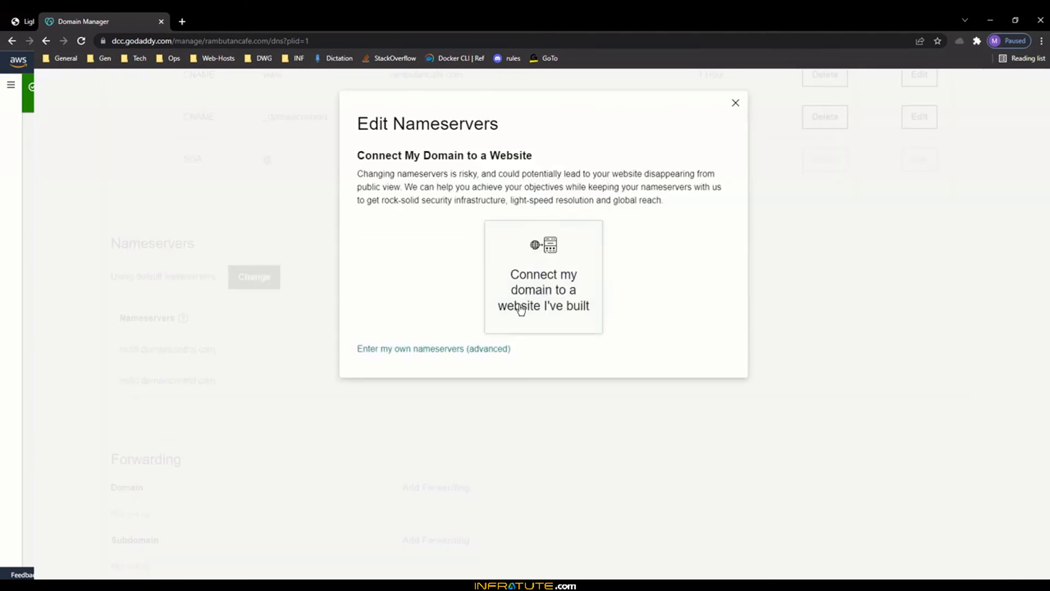
{"action": "left_click", "coordinate": [397, 352]}
{"action": "left_click", "coordinate": [454, 222]}
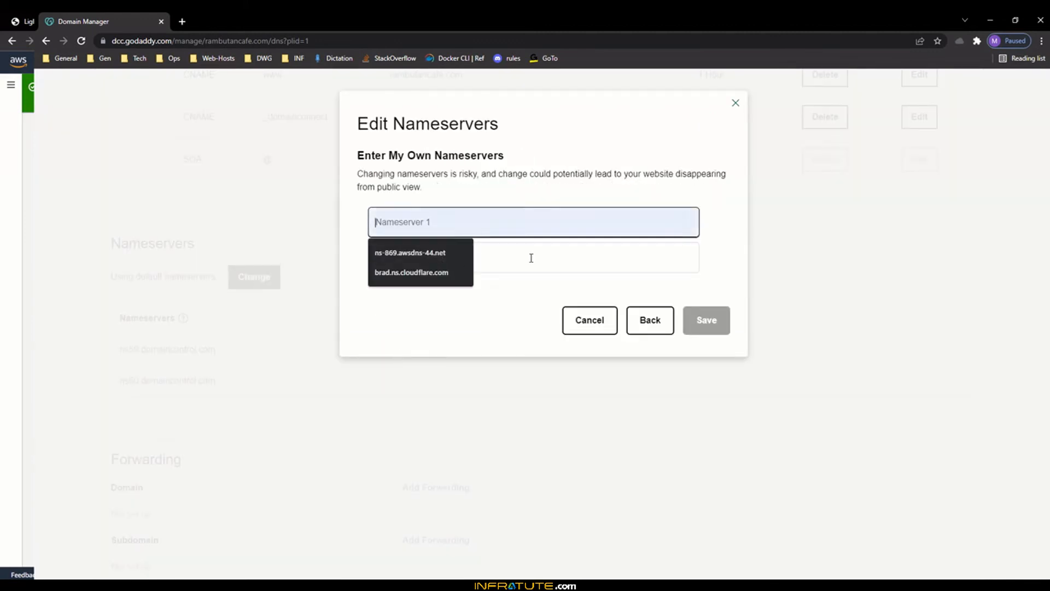
{"action": "left_click", "coordinate": [530, 258]}
{"action": "key", "text": "ctrl+v"}
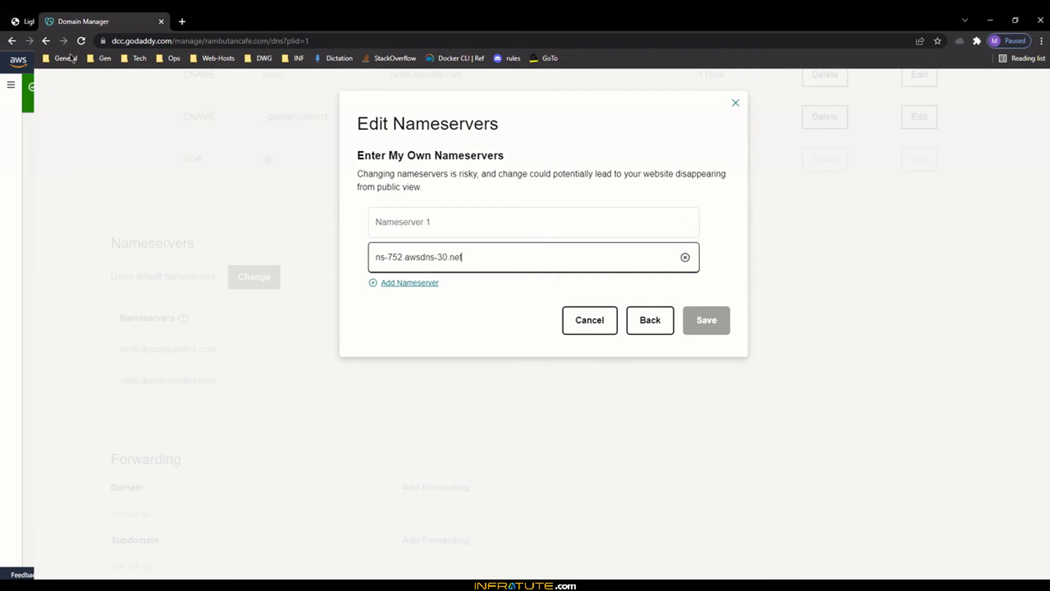
Copy ns-191.awsdns-23.com from the Route 53 NS record into GoDaddy's Nameserver 1.
{"action": "key", "text": "alt+Tab"}
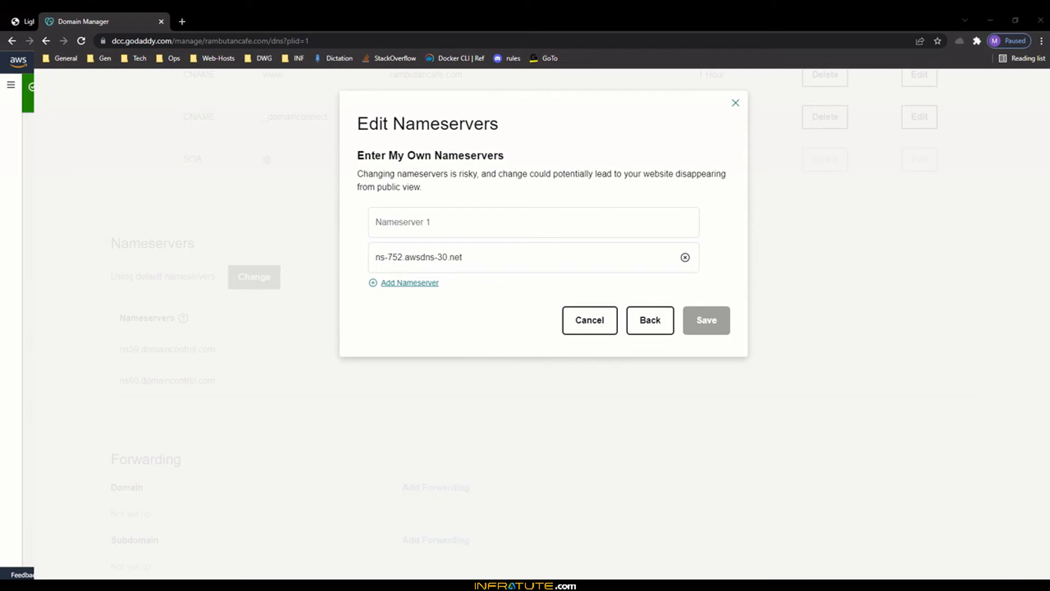
{"action": "key", "text": "alt+Tab"}
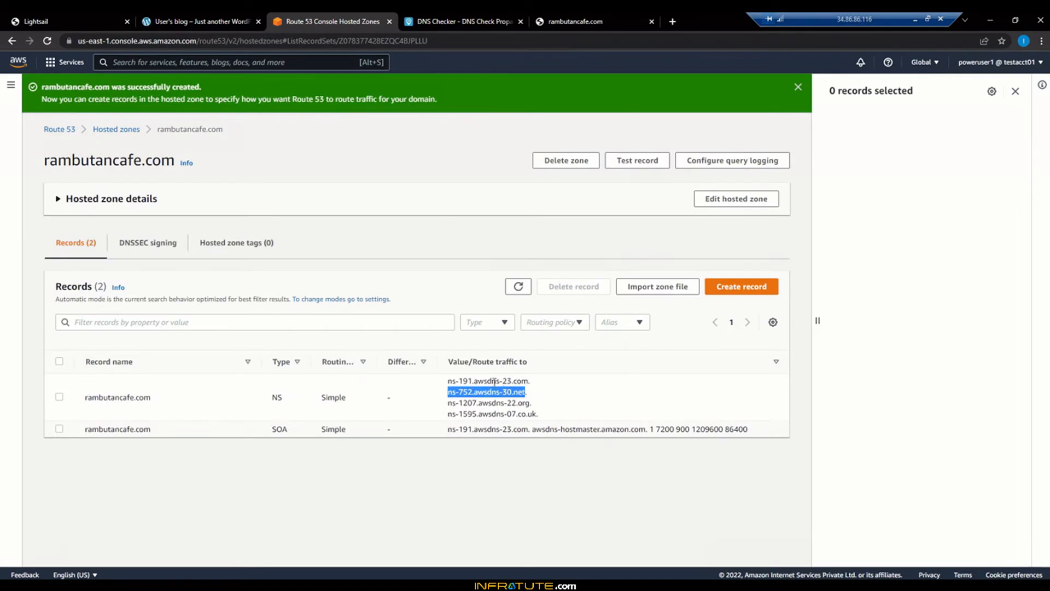
{"action": "left_click", "coordinate": [468, 384]}
{"action": "left_click_drag", "start_coordinate": [447, 381], "coordinate": [529, 380]}
{"action": "key", "text": "ctrl+c"}
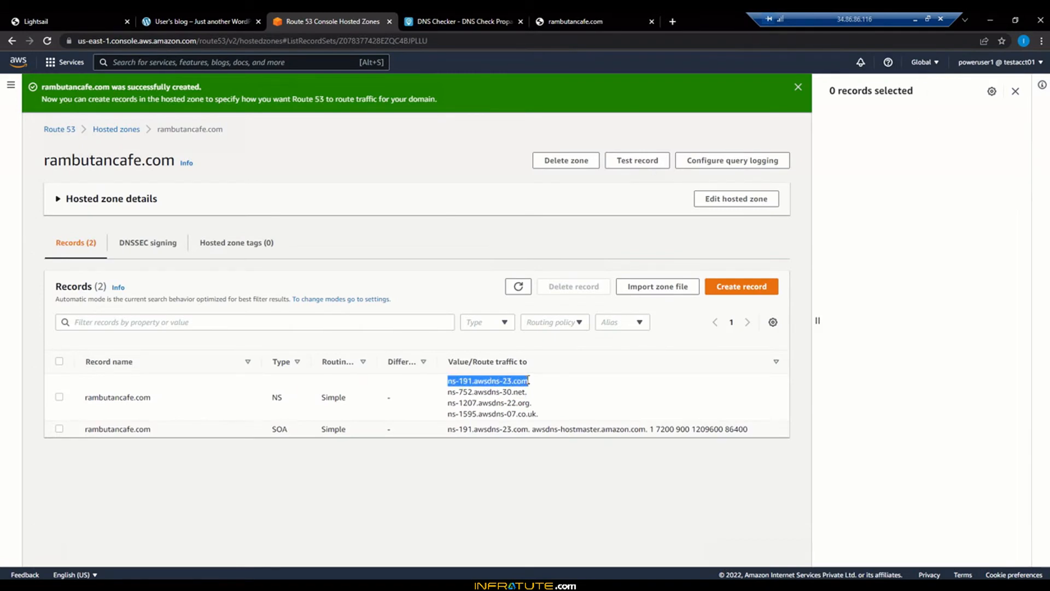
{"action": "key", "text": "alt+Tab"}
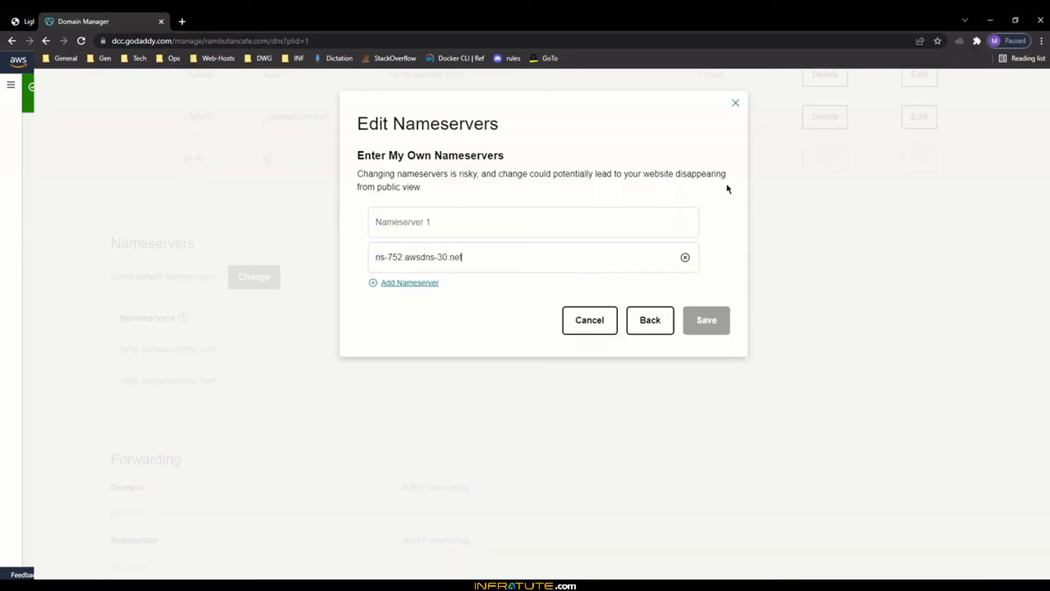
{"action": "left_click", "coordinate": [475, 234]}
{"action": "key", "text": "ctrl+v"}
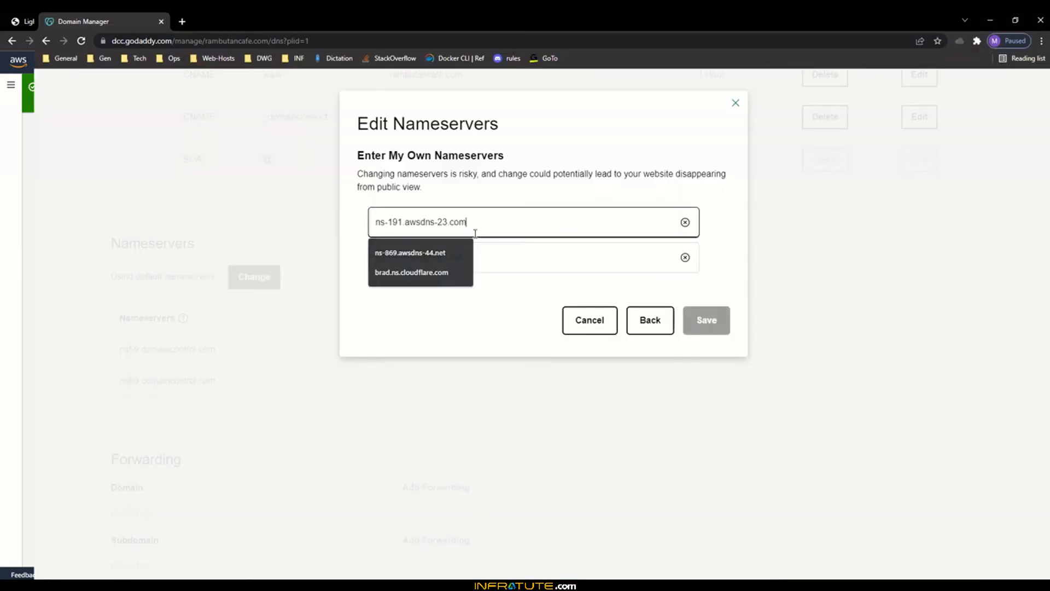
Add a third nameserver entry in GoDaddy and fill it with ns-1207.awsdns-22.org copied from the Route 53 NS record.
{"action": "left_click", "coordinate": [408, 281]}
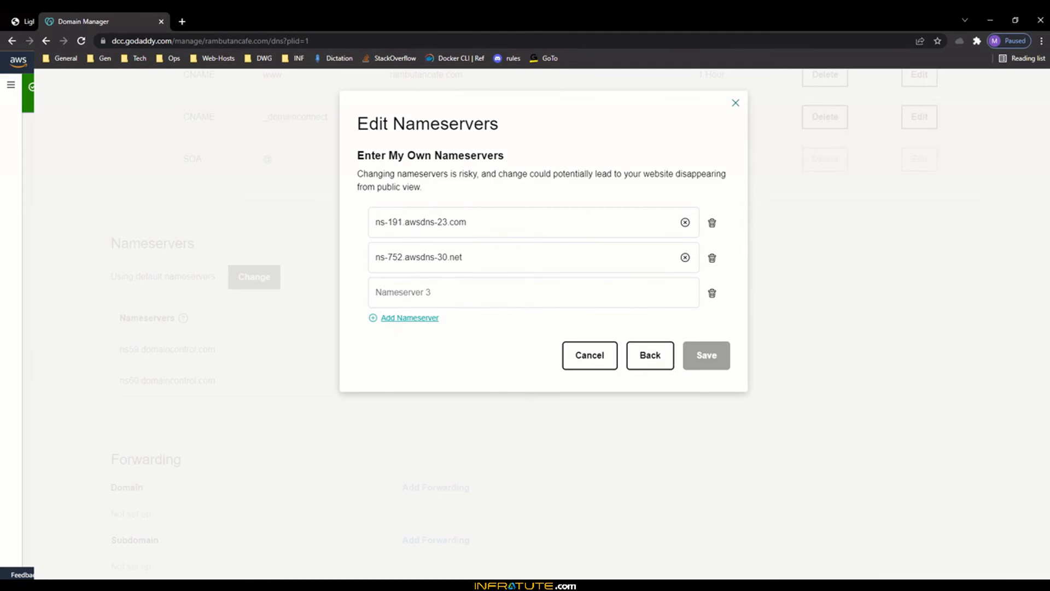
{"action": "key", "text": "alt+Tab"}
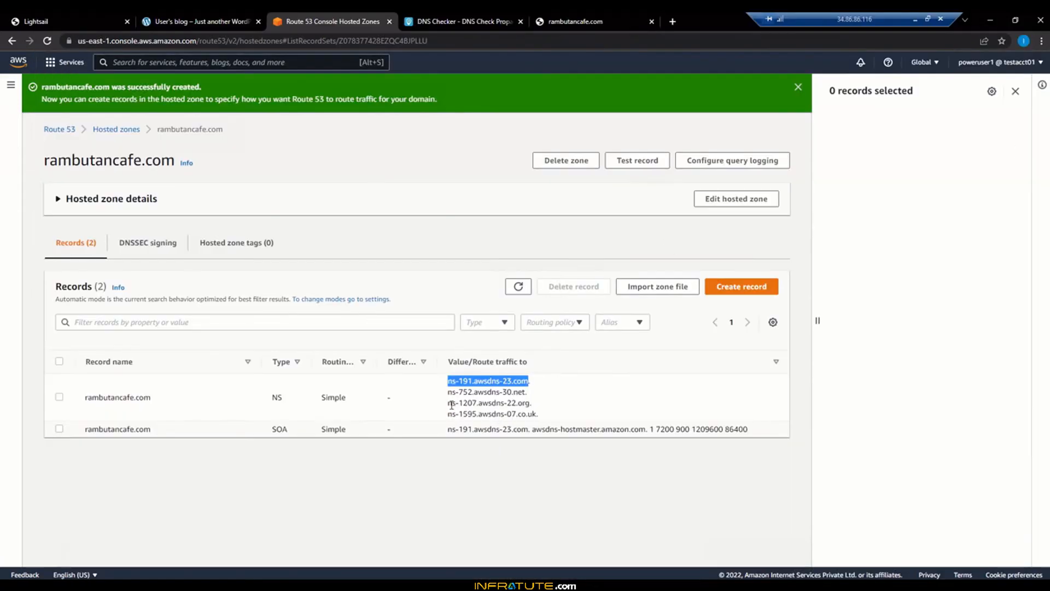
{"action": "left_click_drag", "start_coordinate": [449, 402], "coordinate": [531, 404]}
{"action": "key", "text": "ctrl+c"}
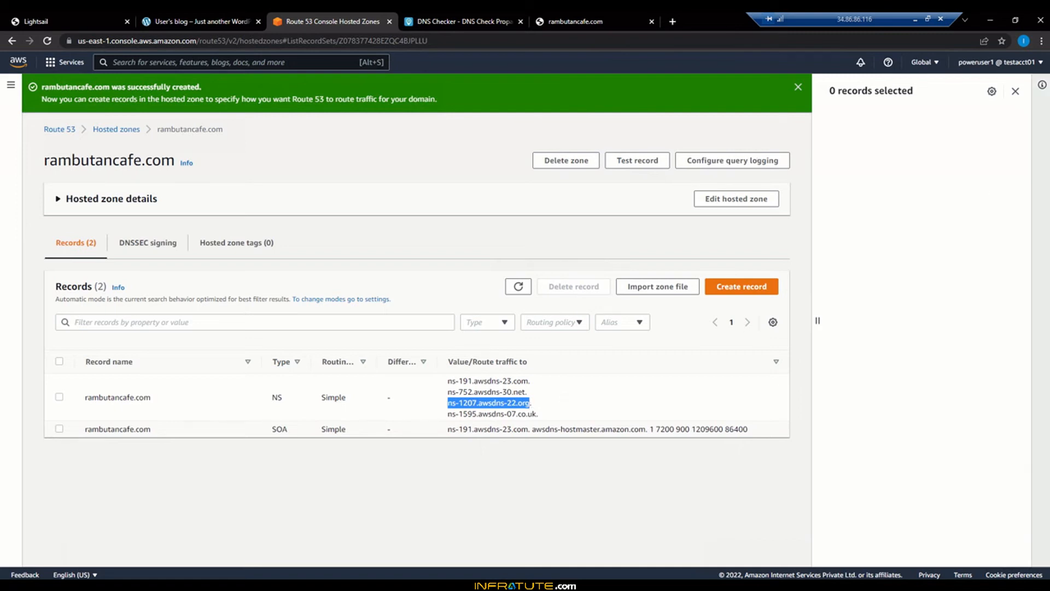
{"action": "key", "text": "alt+Tab"}
{"action": "left_click", "coordinate": [445, 296]}
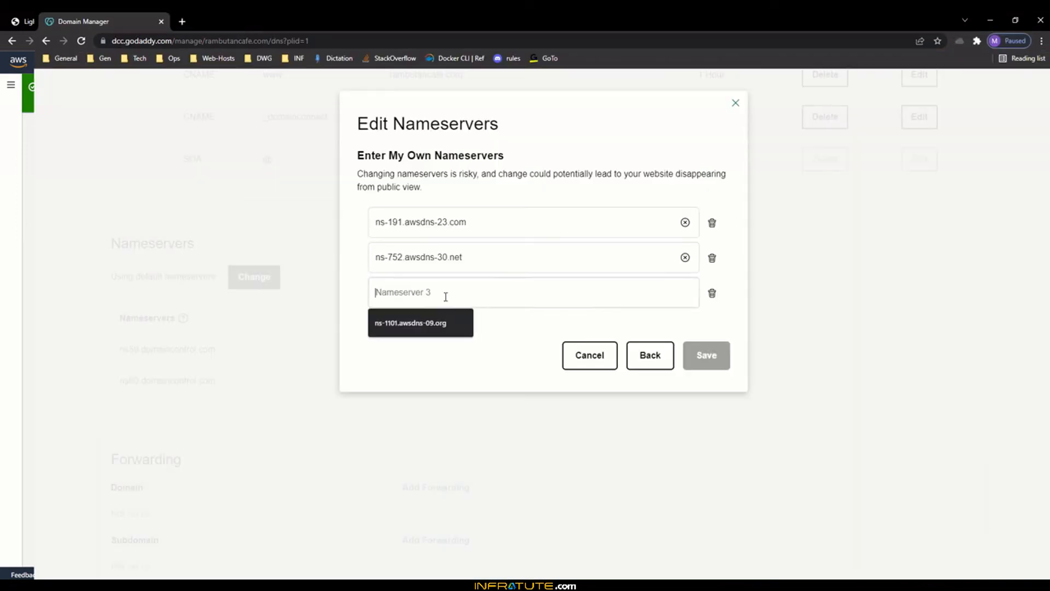
{"action": "key", "text": "ctrl+v"}
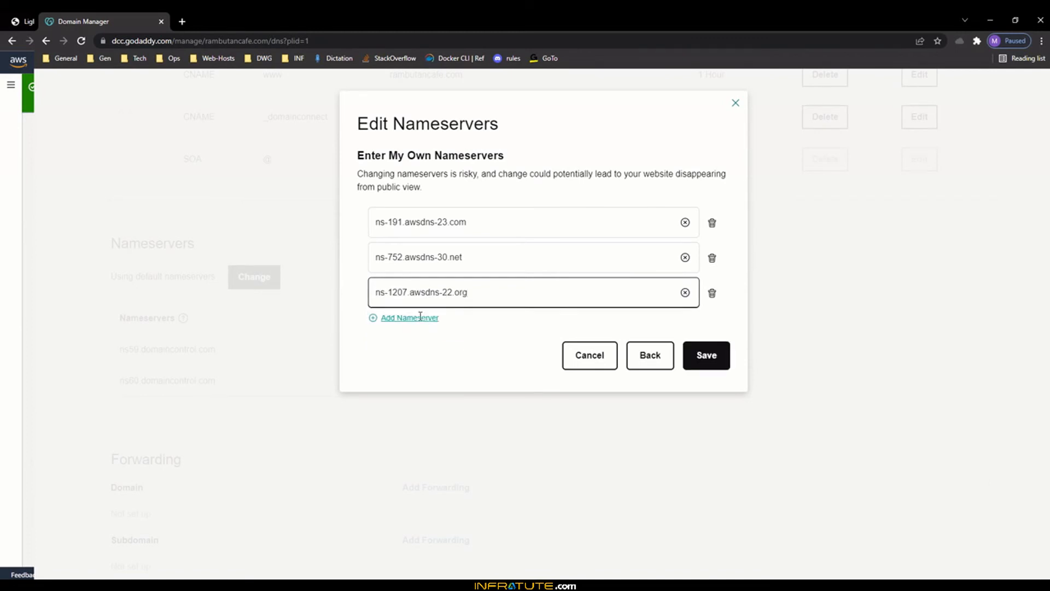
Add a fourth nameserver entry in GoDaddy and fill it with ns-1595.awsdns-07.co.uk copied from the Route 53 NS record.
{"action": "left_click", "coordinate": [425, 315]}
{"action": "left_click", "coordinate": [413, 328]}
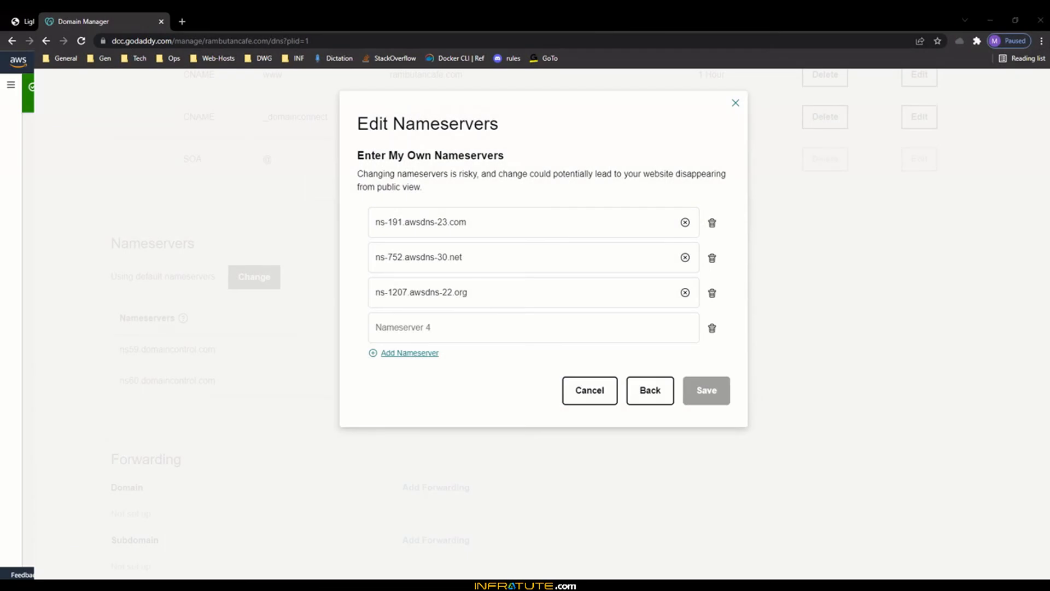
{"action": "key", "text": "alt+Tab"}
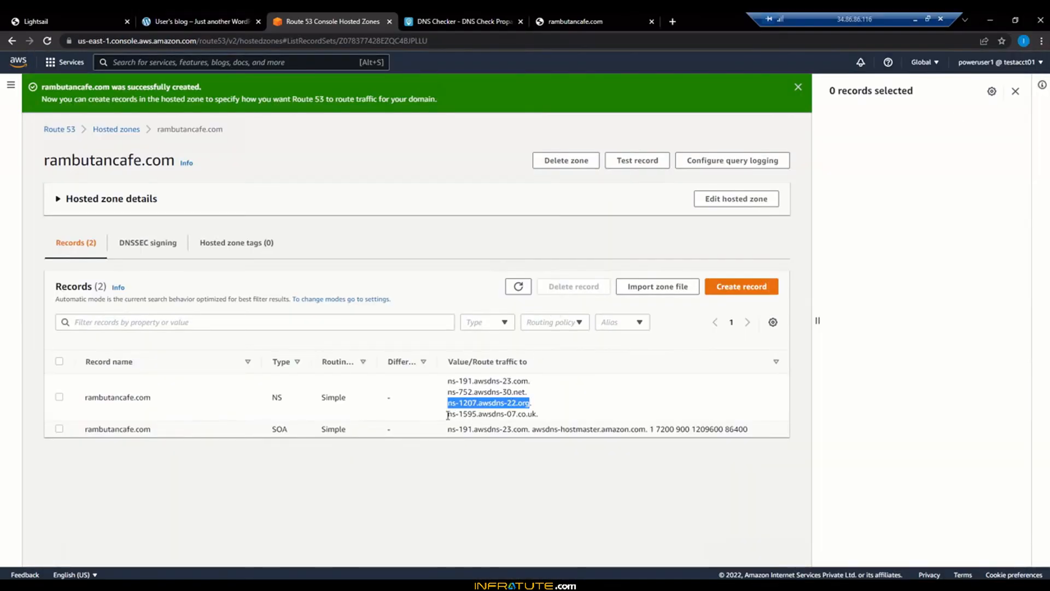
{"action": "left_click_drag", "start_coordinate": [447, 415], "coordinate": [536, 415]}
{"action": "key", "text": "ctrl+c"}
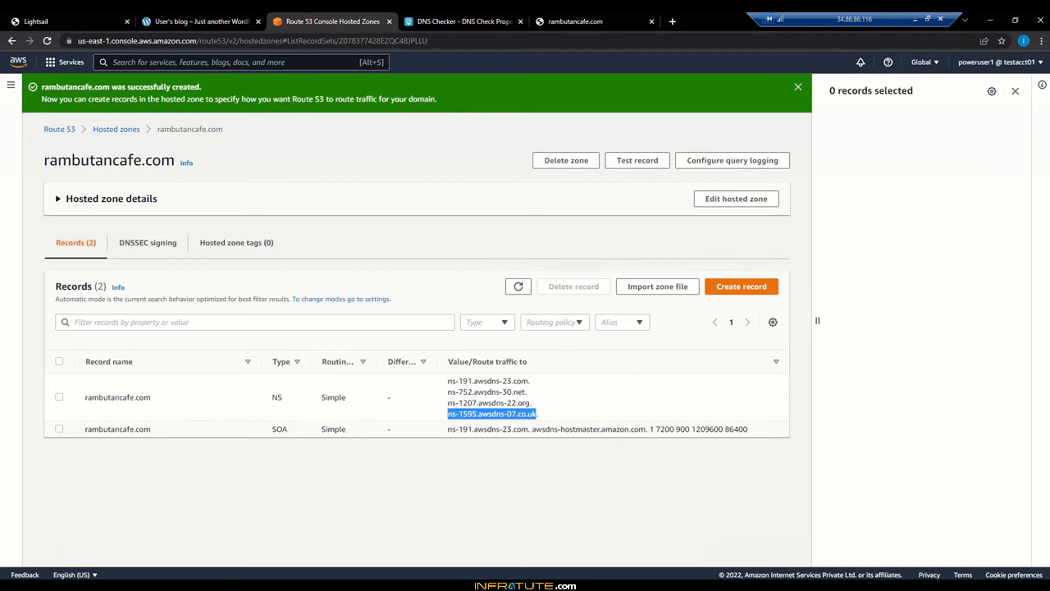
{"action": "key", "text": "alt+Tab"}
{"action": "left_click", "coordinate": [459, 329]}
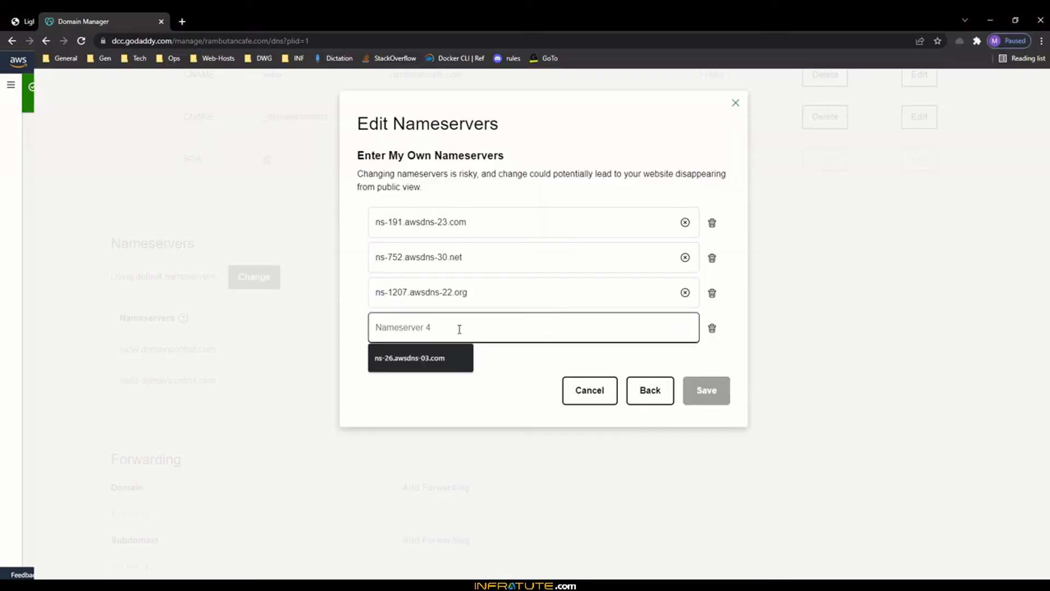
{"action": "key", "text": "ctrl+v"}
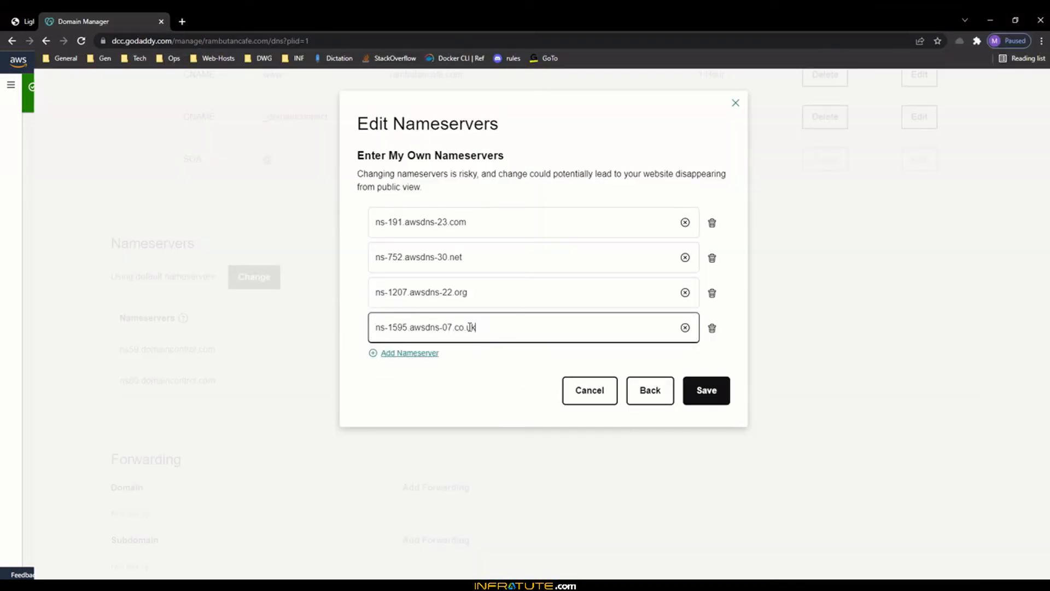
Save the four custom nameservers and consent to the nameserver update for rambutancafe.com.
{"action": "left_click", "coordinate": [703, 396]}
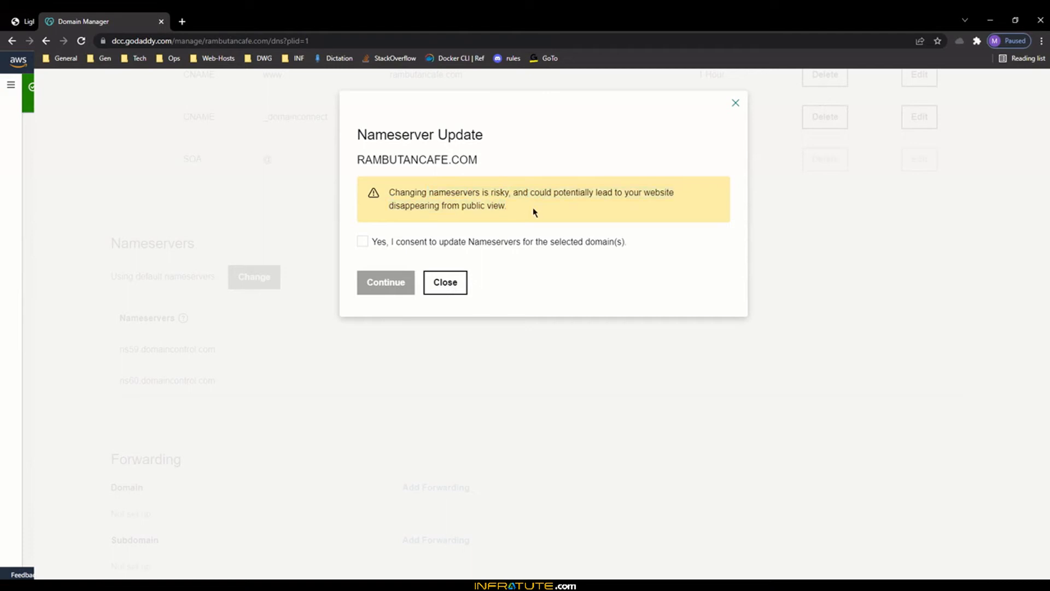
{"action": "left_click_drag", "start_coordinate": [460, 207], "coordinate": [415, 207]}
{"action": "left_click", "coordinate": [363, 244]}
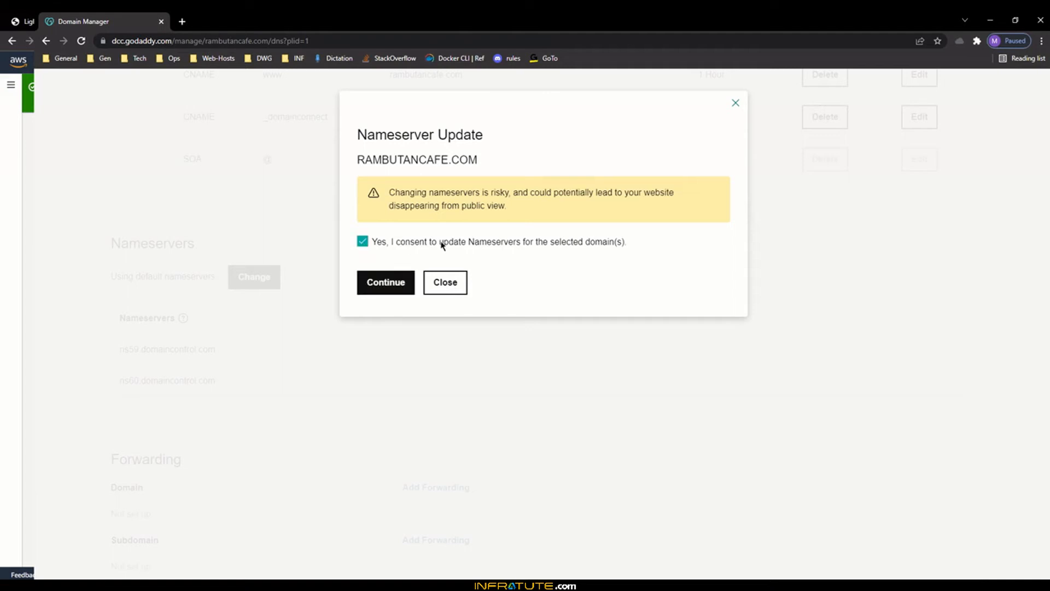
{"action": "left_click", "coordinate": [395, 289]}
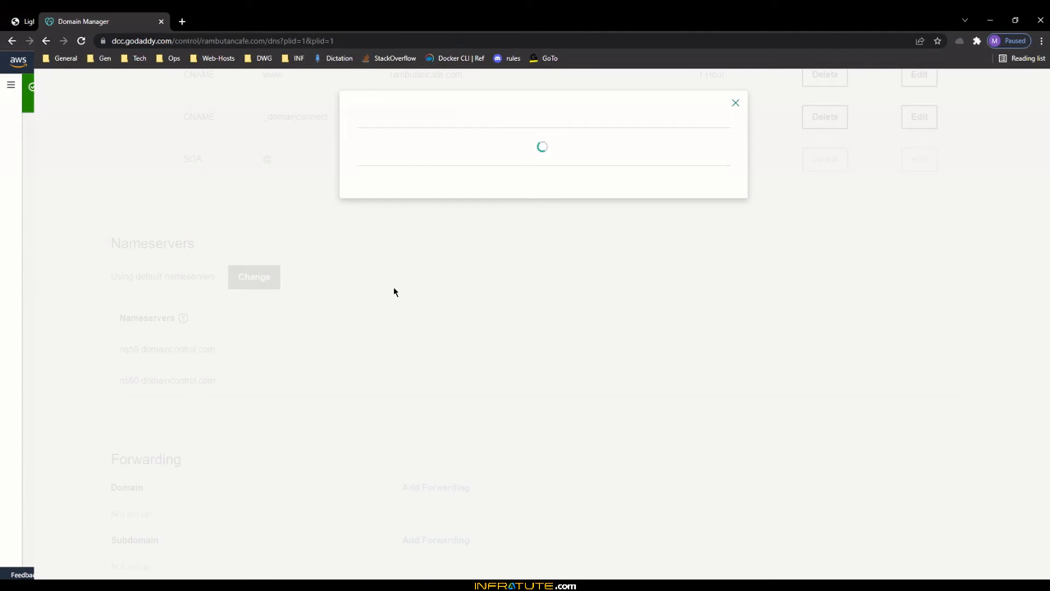
Read the notice about how long the nameserver update takes, dismiss it and return to the start of the DNS Management page.
{"action": "scroll", "coordinate": [445, 391], "scroll_direction": "up", "scroll_amount": 3}
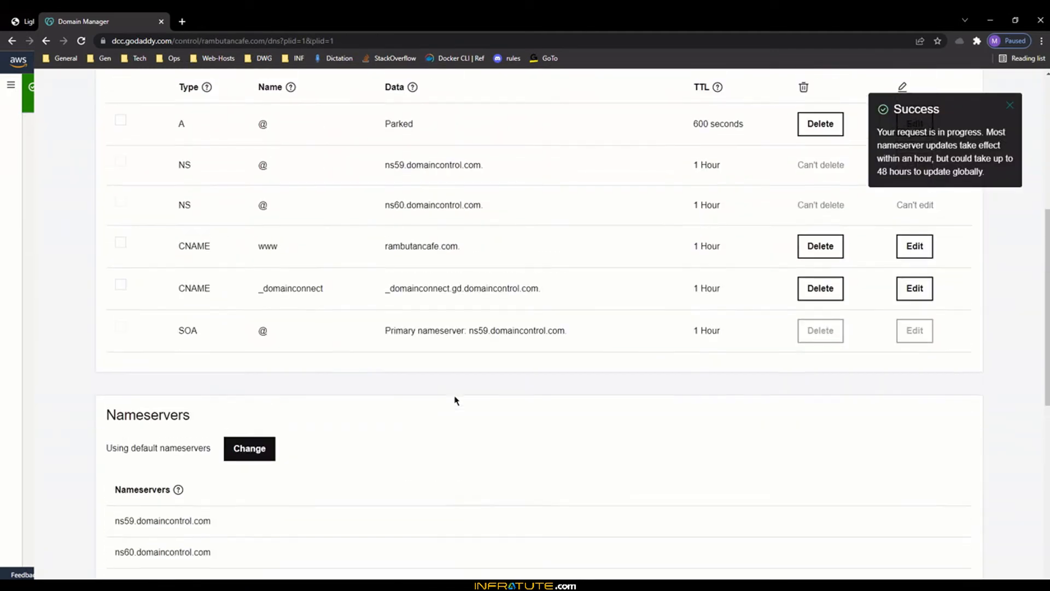
{"action": "scroll", "coordinate": [454, 399], "scroll_direction": "up", "scroll_amount": 4}
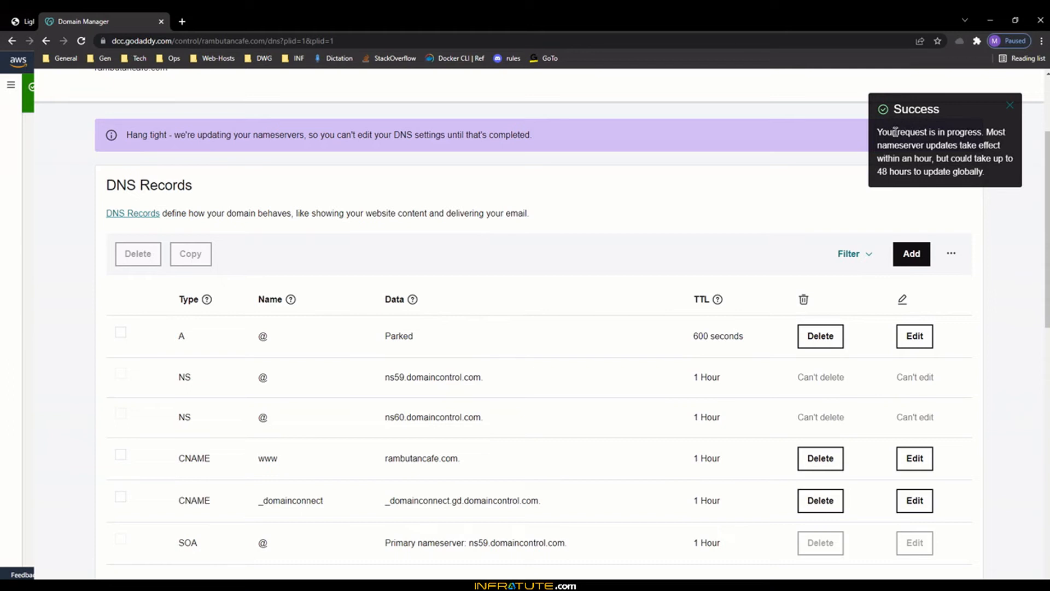
{"action": "left_click_drag", "start_coordinate": [895, 131], "coordinate": [922, 170]}
{"action": "left_click", "coordinate": [922, 170]}
{"action": "left_click_drag", "start_coordinate": [896, 131], "coordinate": [941, 171]}
{"action": "left_click", "coordinate": [924, 170]}
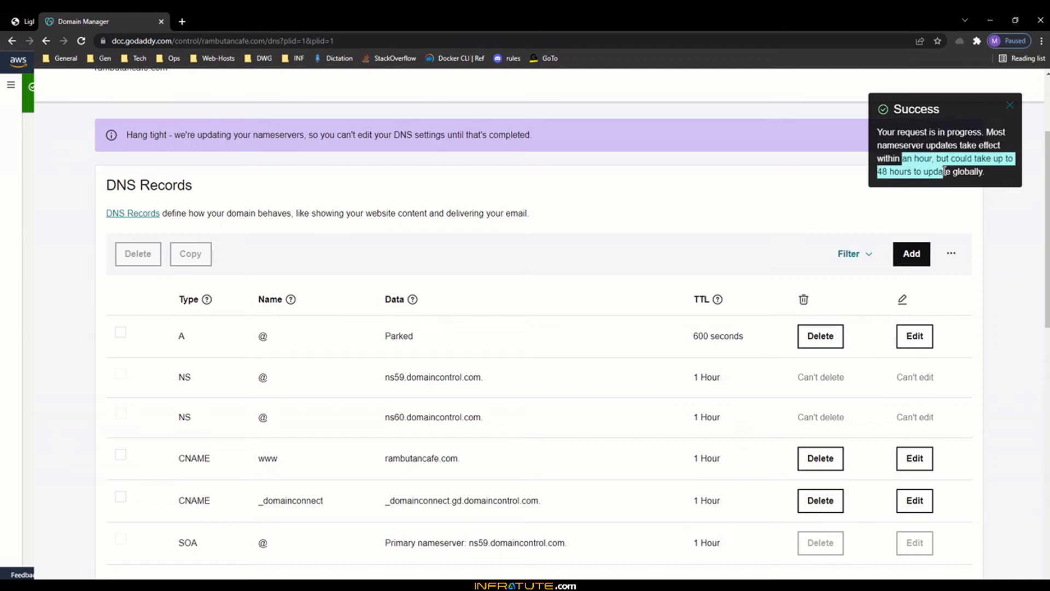
{"action": "left_click", "coordinate": [942, 171]}
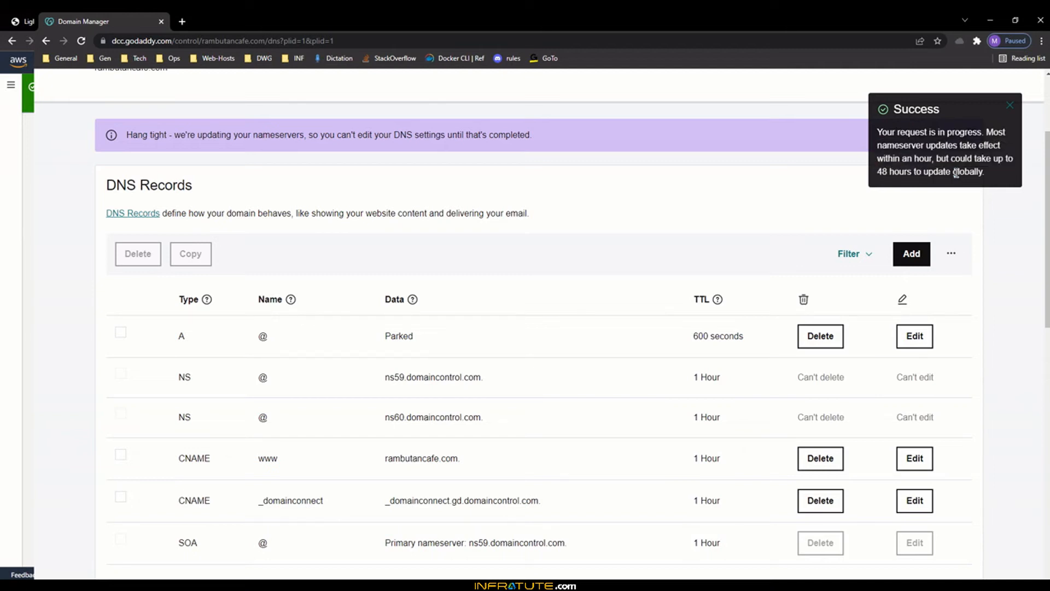
{"action": "left_click", "coordinate": [1009, 113]}
{"action": "scroll", "coordinate": [985, 241], "scroll_direction": "up", "scroll_amount": 3}
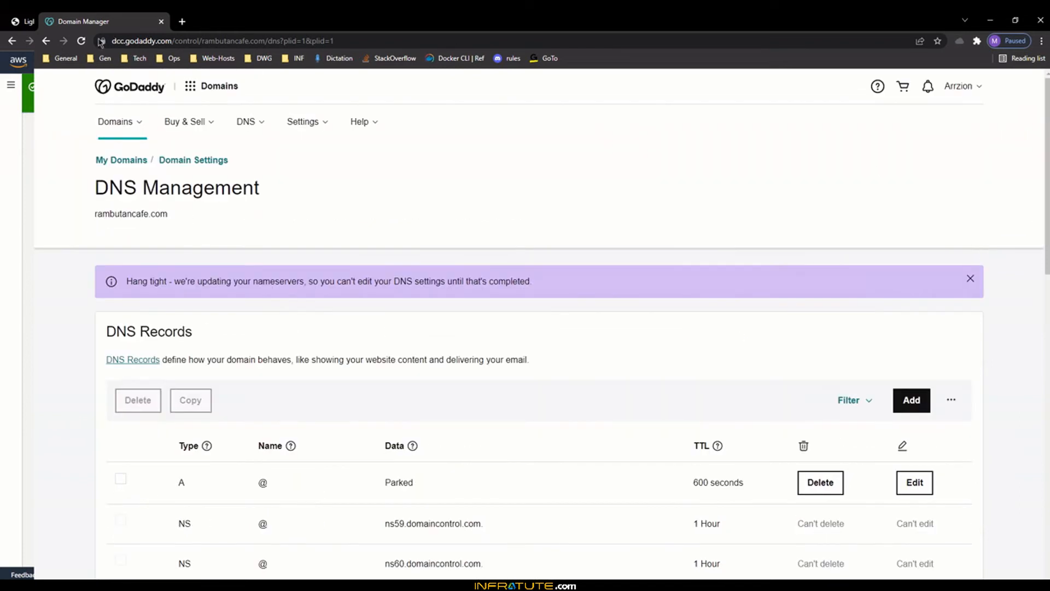
Reload the DNS Management page for rambutancafe.com and check the listed custom nameservers.
{"action": "left_click", "coordinate": [80, 41]}
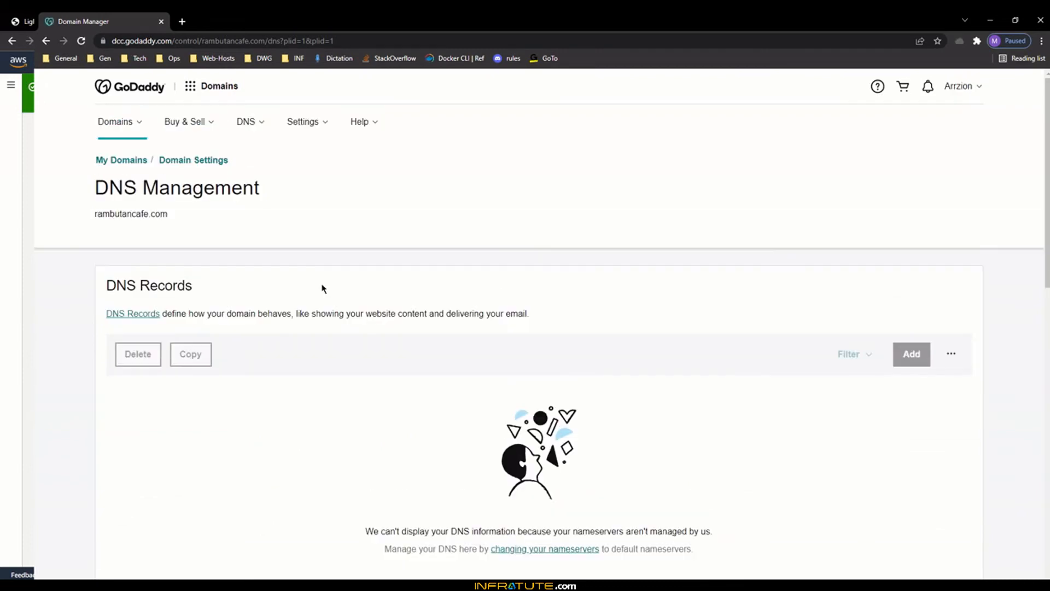
{"action": "scroll", "coordinate": [764, 381], "scroll_direction": "down", "scroll_amount": 4}
{"action": "scroll", "coordinate": [584, 334], "scroll_direction": "down", "scroll_amount": 3}
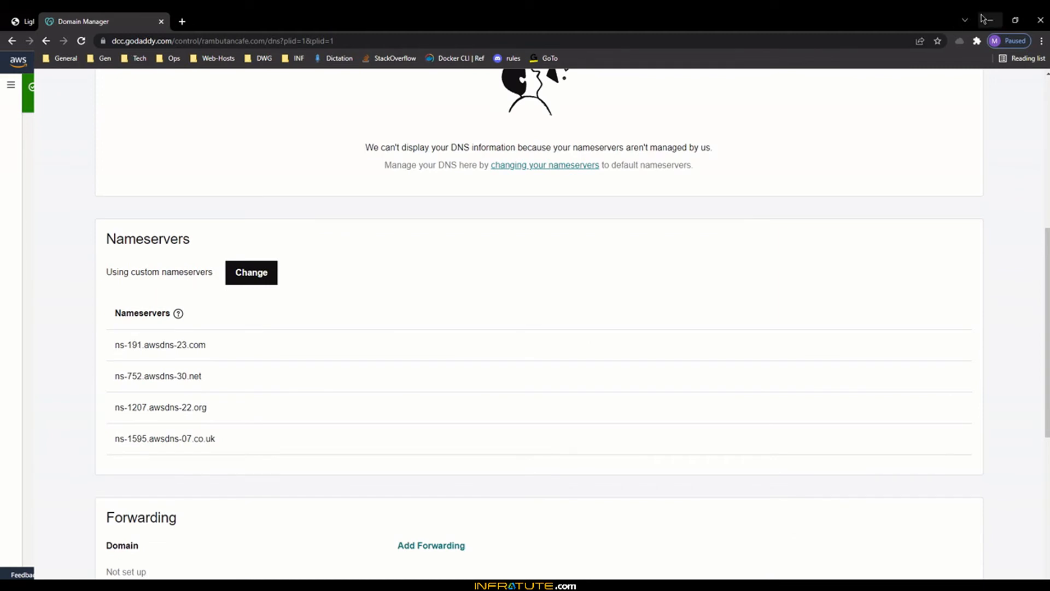
Return to the Route 53 hosted zone, close the record details pane and dismiss the zone creation notice.
{"action": "left_click", "coordinate": [983, 19]}
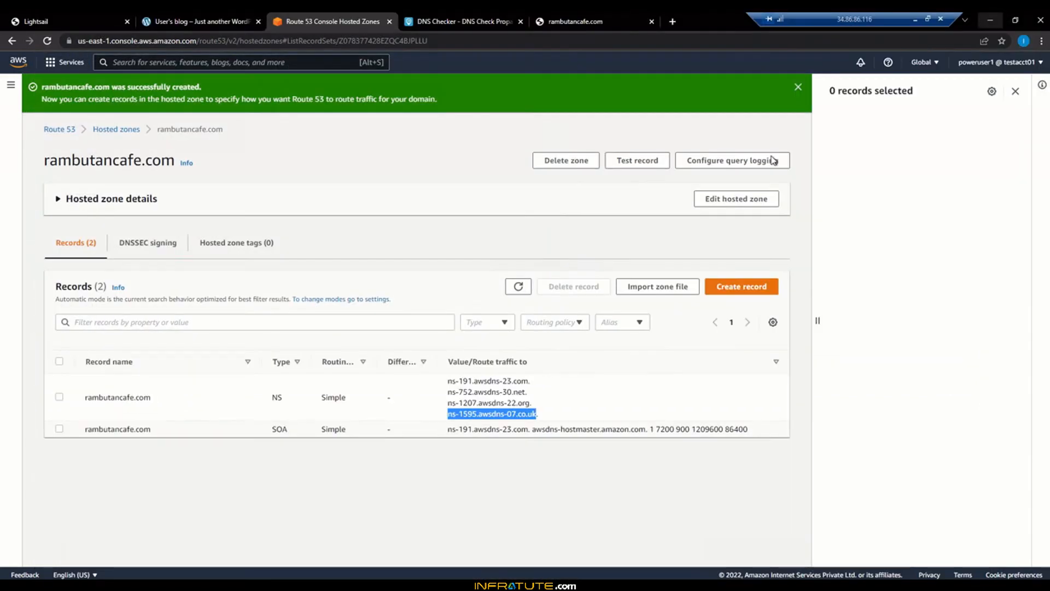
{"action": "left_click", "coordinate": [1015, 91]}
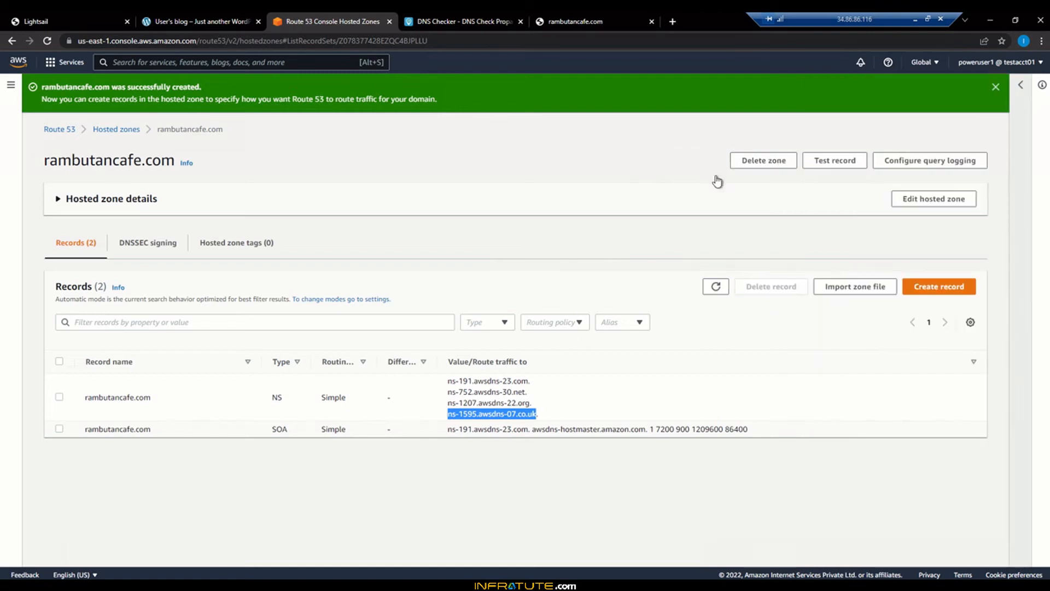
{"action": "left_click", "coordinate": [995, 87]}
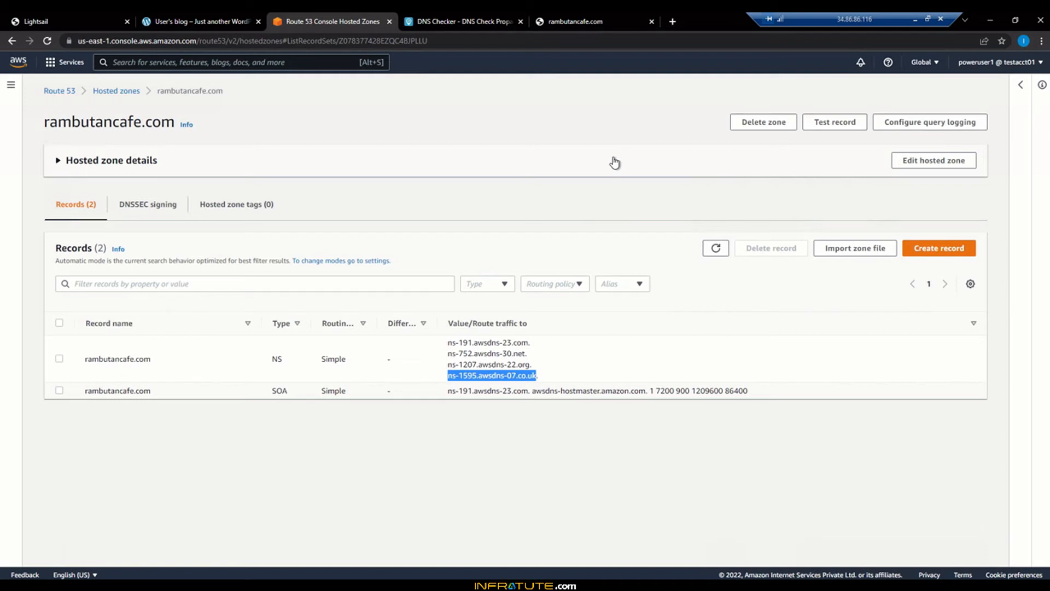
{"action": "left_click", "coordinate": [543, 449]}
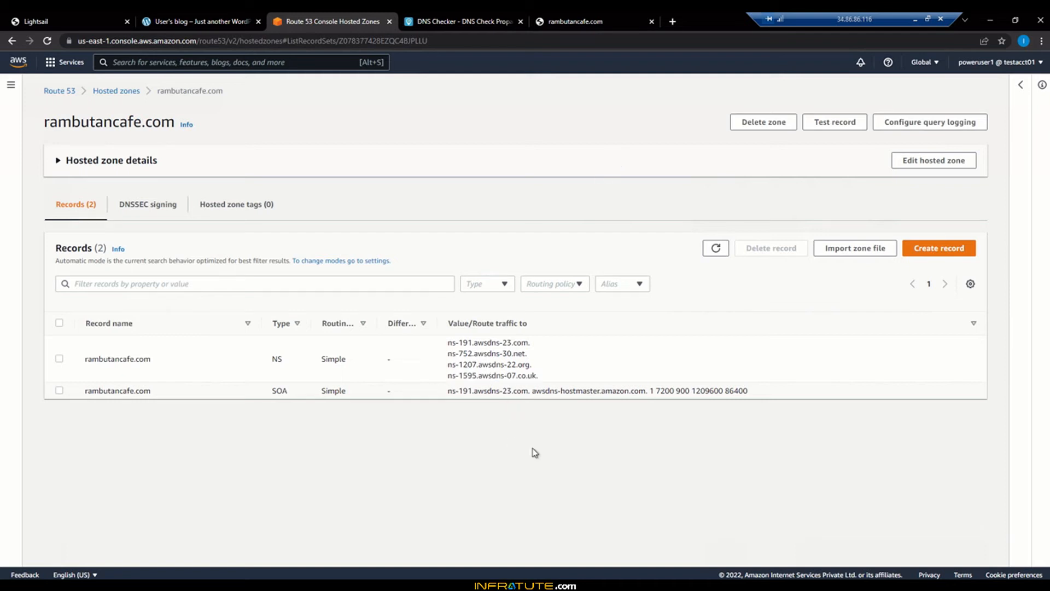
Test rambutancafe.com in a new Incognito window and close that window.
{"action": "left_click", "coordinate": [582, 21]}
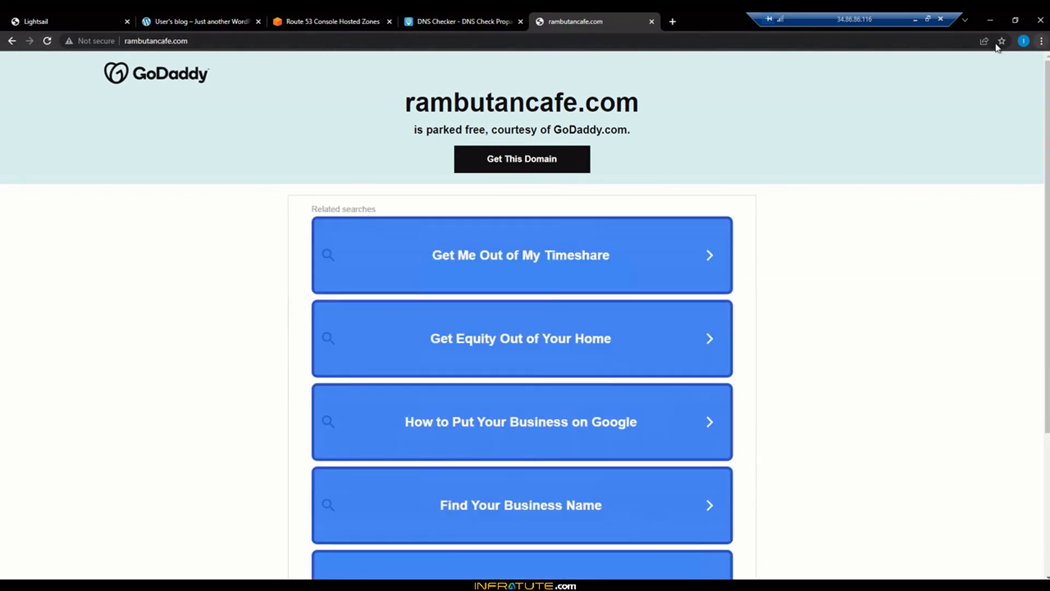
{"action": "right_click", "coordinate": [373, 40]}
{"action": "key", "text": "ctrl+c"}
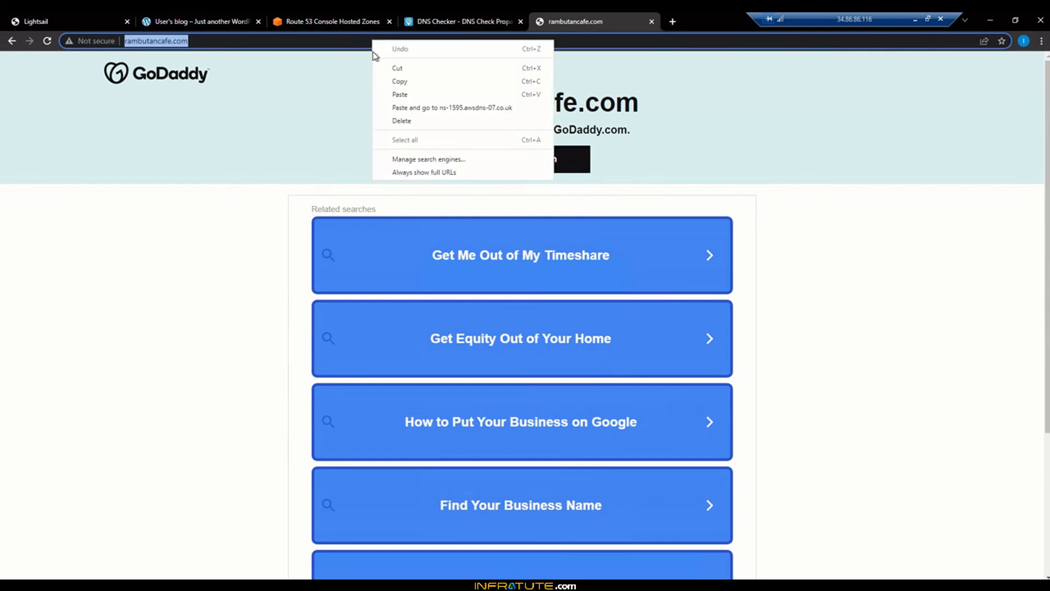
{"action": "left_click", "coordinate": [387, 69]}
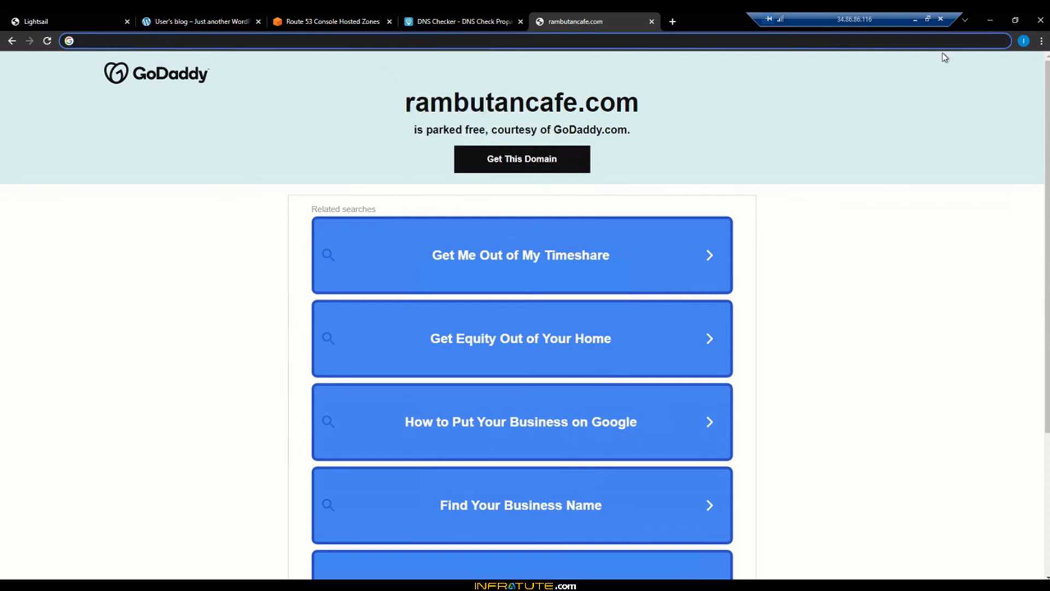
{"action": "left_click", "coordinate": [1041, 41]}
{"action": "left_click", "coordinate": [974, 86]}
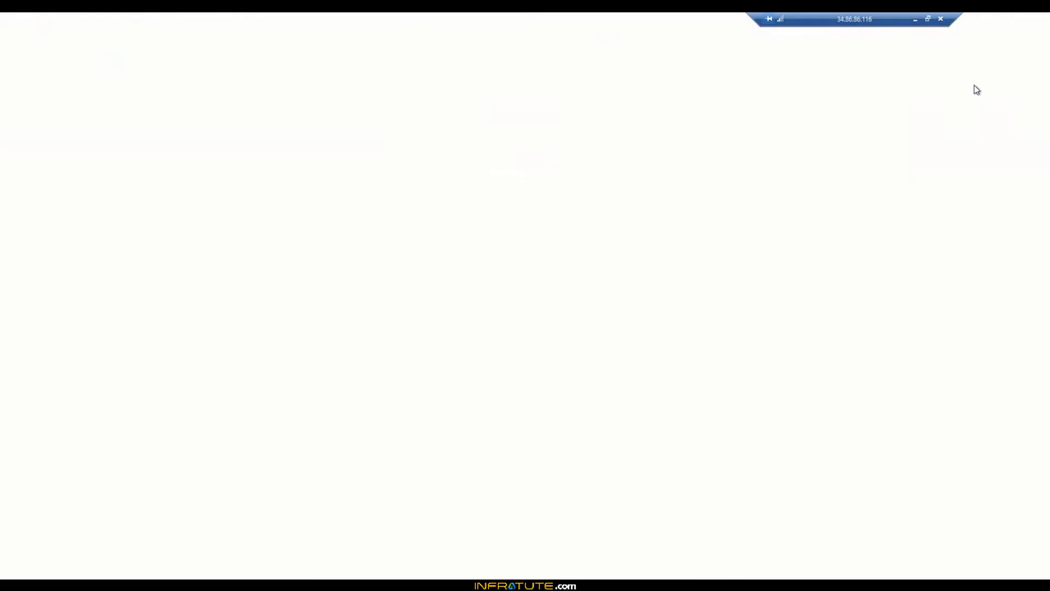
{"action": "key", "text": "ctrl+v"}
{"action": "key", "text": "Return"}
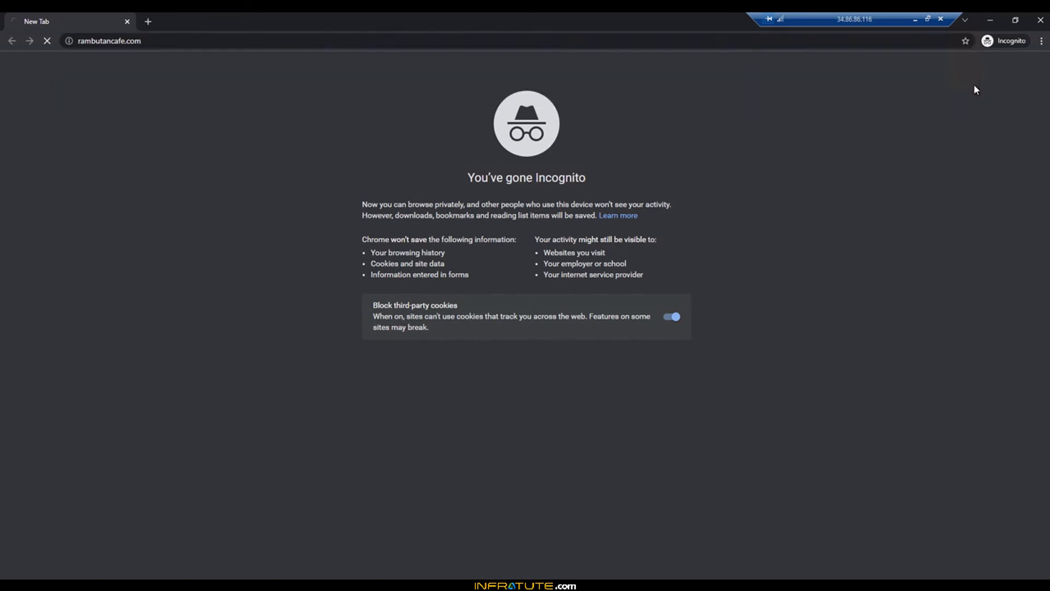
{"action": "left_click", "coordinate": [1040, 19]}
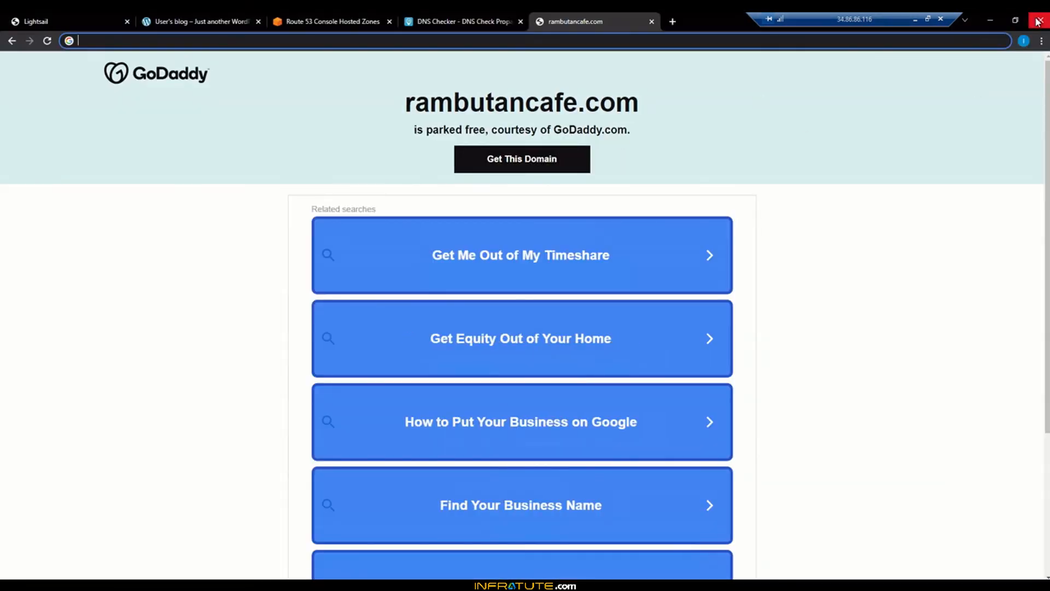
Copy the public IP address 3.236.42.121 of the WordPress-1 instance from Lightsail and return to the Route 53 hosted zone.
{"action": "left_click", "coordinate": [374, 20]}
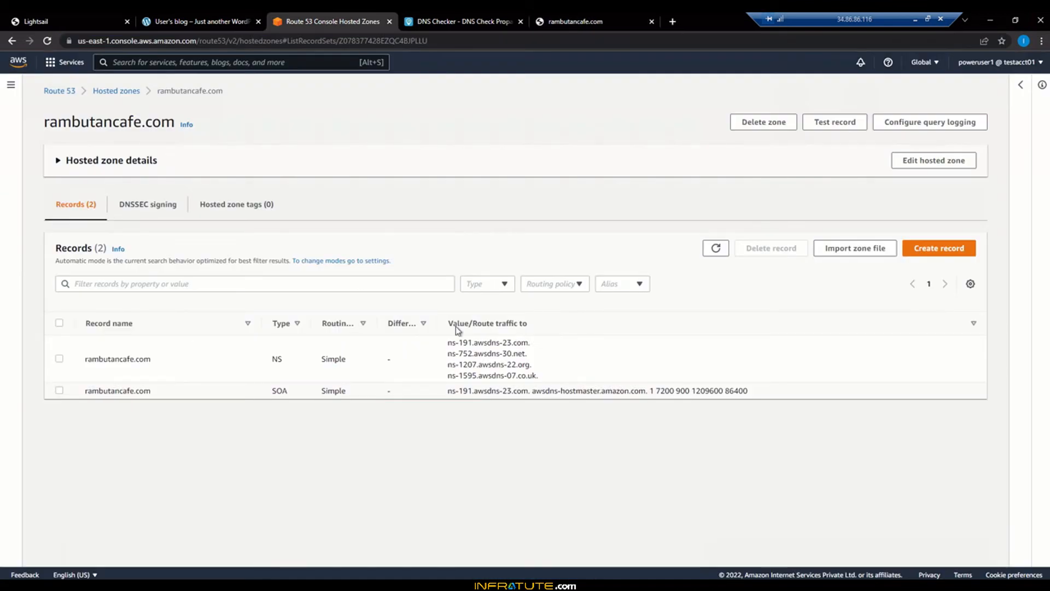
{"action": "left_click", "coordinate": [200, 21]}
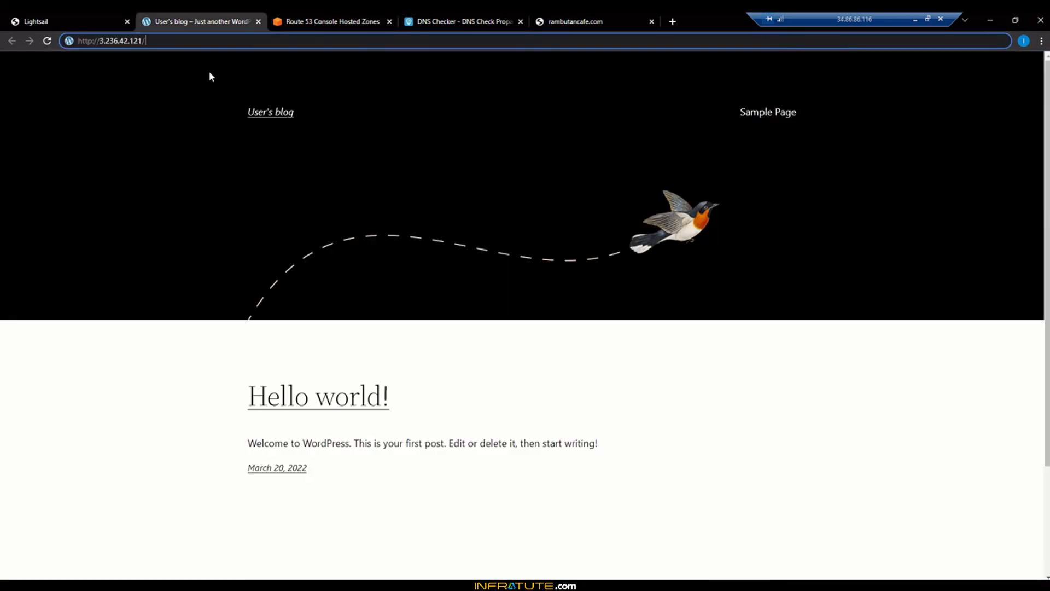
{"action": "right_click", "coordinate": [130, 47]}
{"action": "left_click", "coordinate": [333, 41]}
{"action": "key", "text": "ctrl+shift+Tab"}
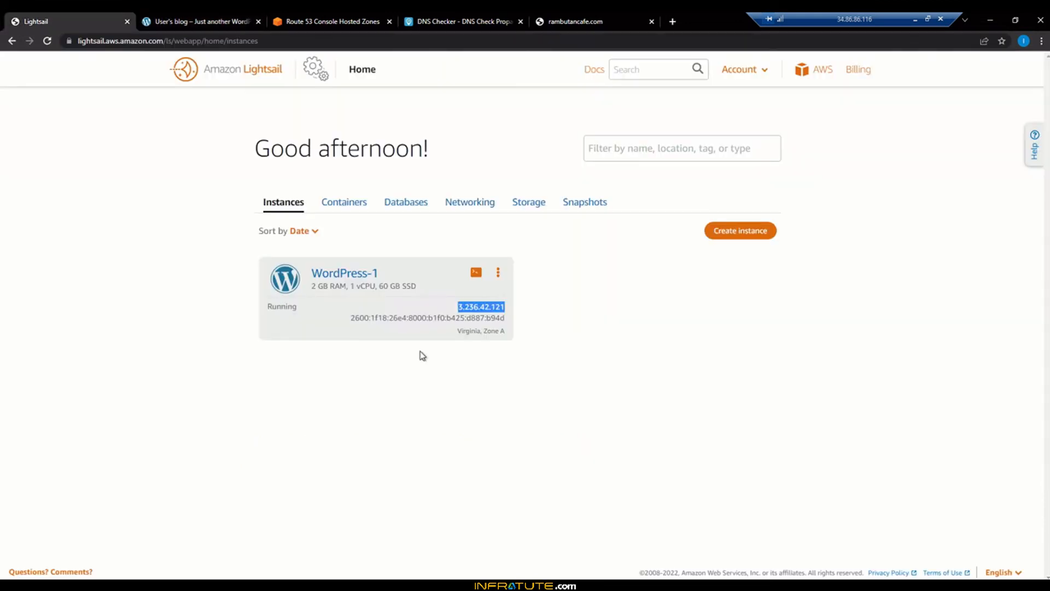
{"action": "right_click", "coordinate": [487, 307]}
{"action": "left_click", "coordinate": [508, 313]}
{"action": "key", "text": "ctrl+shift+Tab"}
{"action": "left_click", "coordinate": [330, 16]}
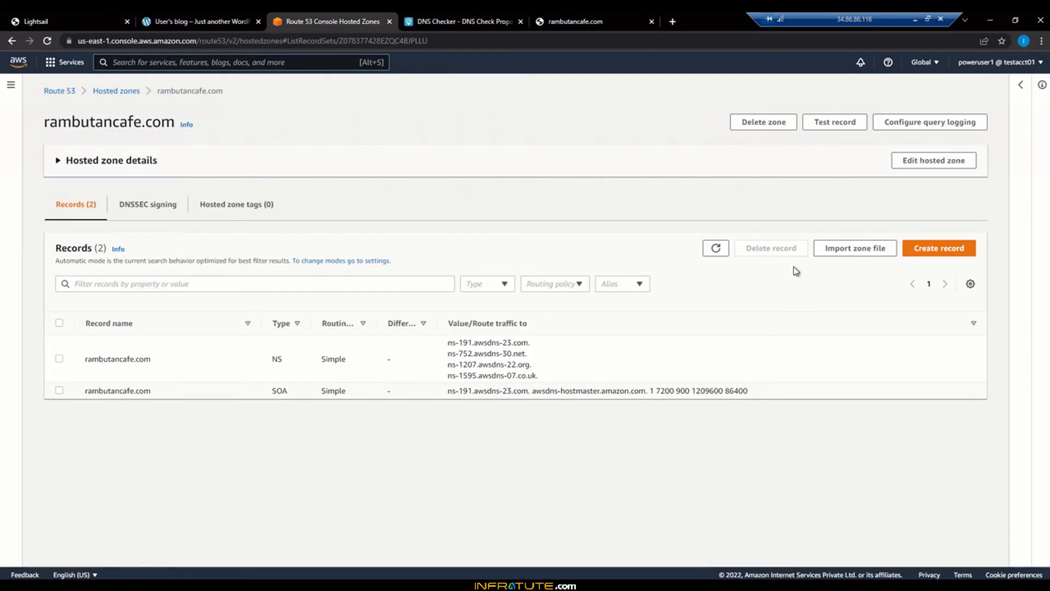
Start a new A record in the rambutancafe.com zone with the name @ and the value 3.236.42.121.
{"action": "left_click", "coordinate": [924, 250]}
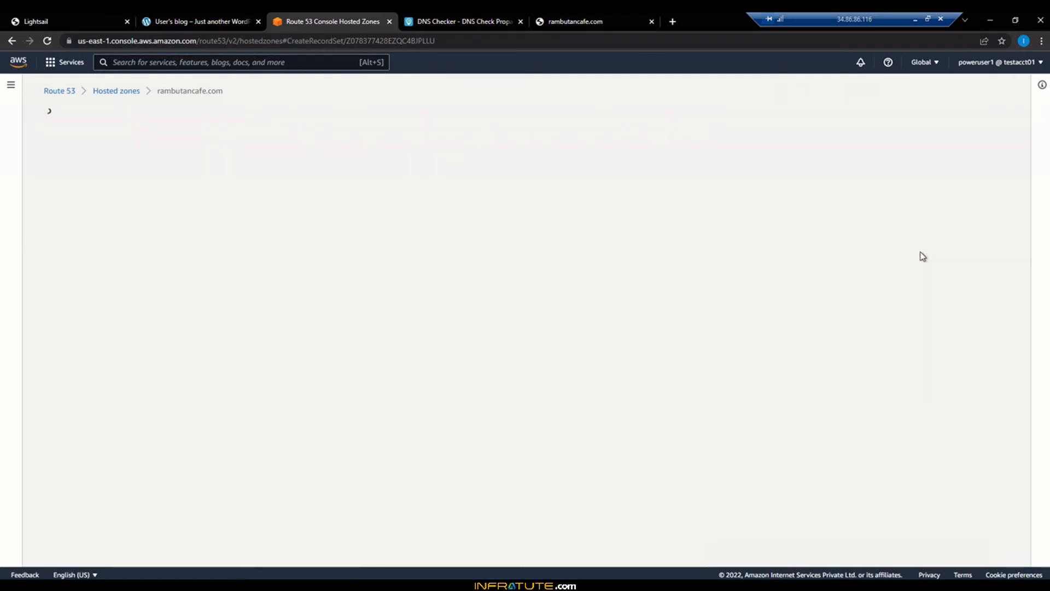
{"action": "left_click", "coordinate": [77, 196]}
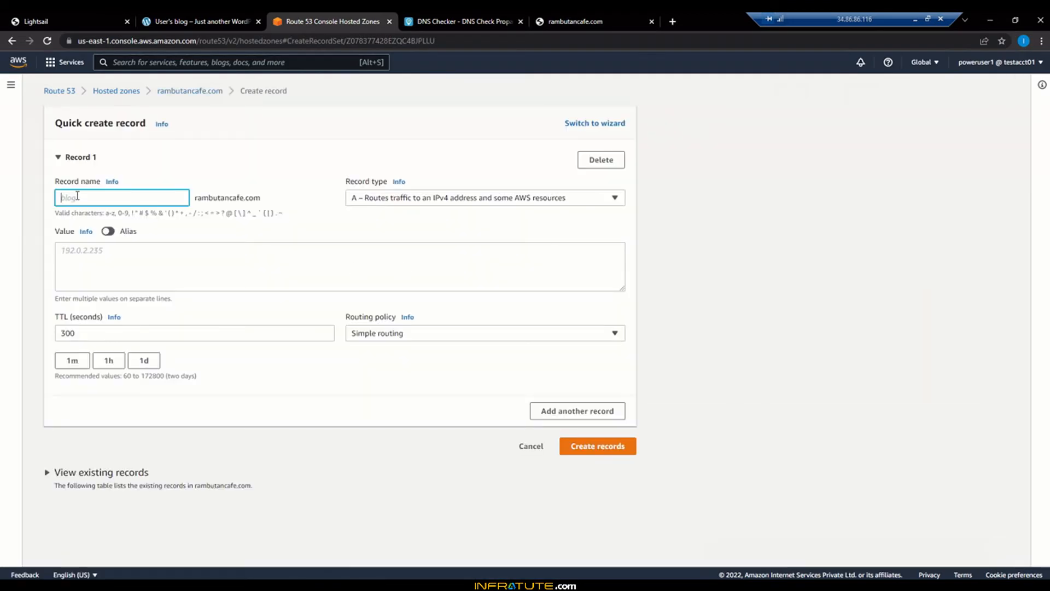
{"action": "type", "text": "@"}
{"action": "left_click", "coordinate": [126, 254]}
{"action": "key", "text": "ctrl+v"}
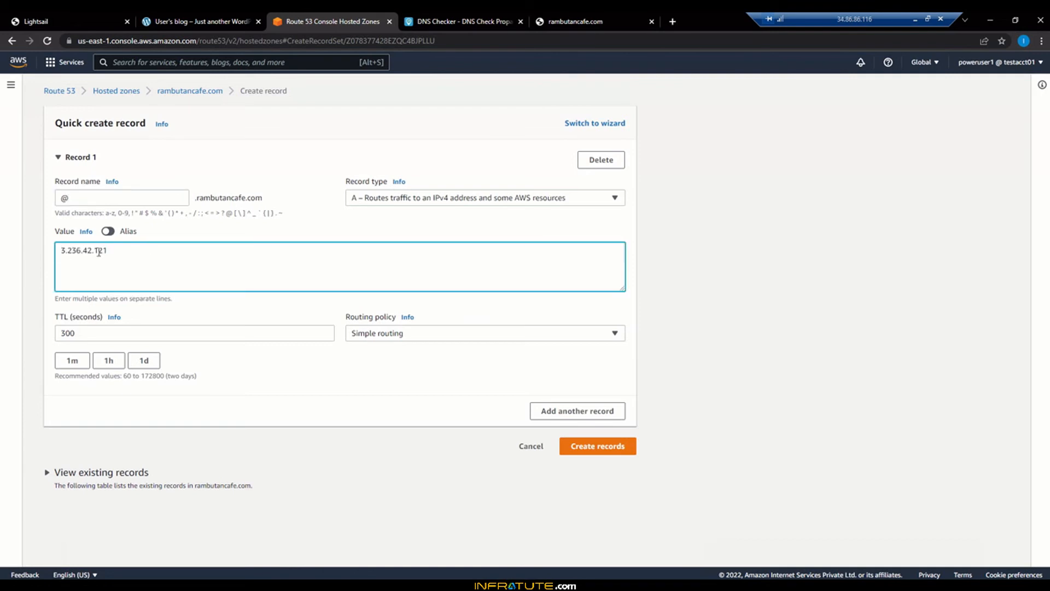
Keep the TTL at 300 seconds with simple routing and create the record.
{"action": "left_click", "coordinate": [182, 335]}
{"action": "left_click", "coordinate": [389, 339]}
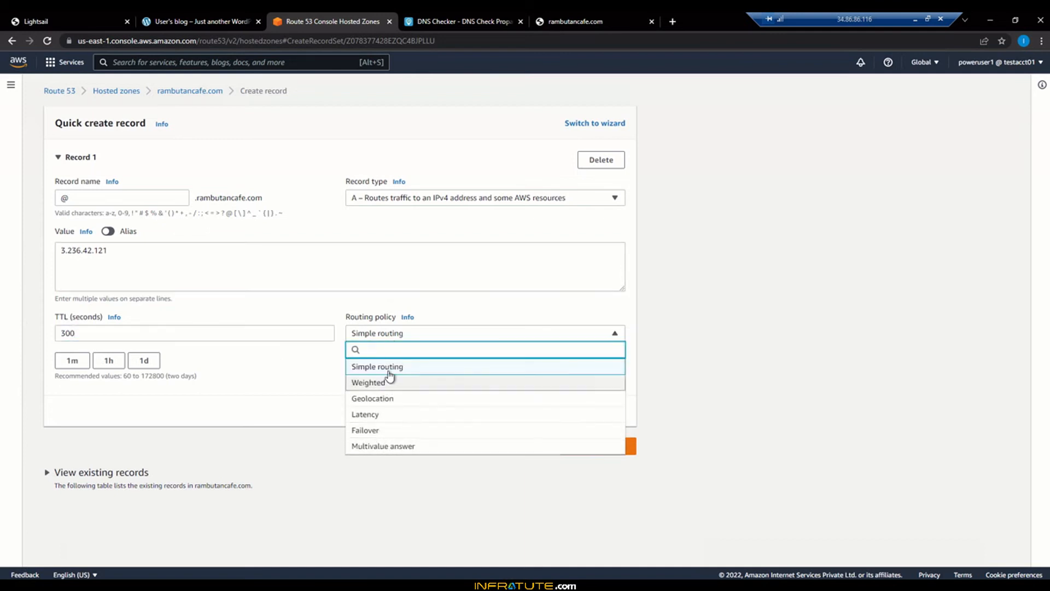
{"action": "left_click", "coordinate": [301, 395]}
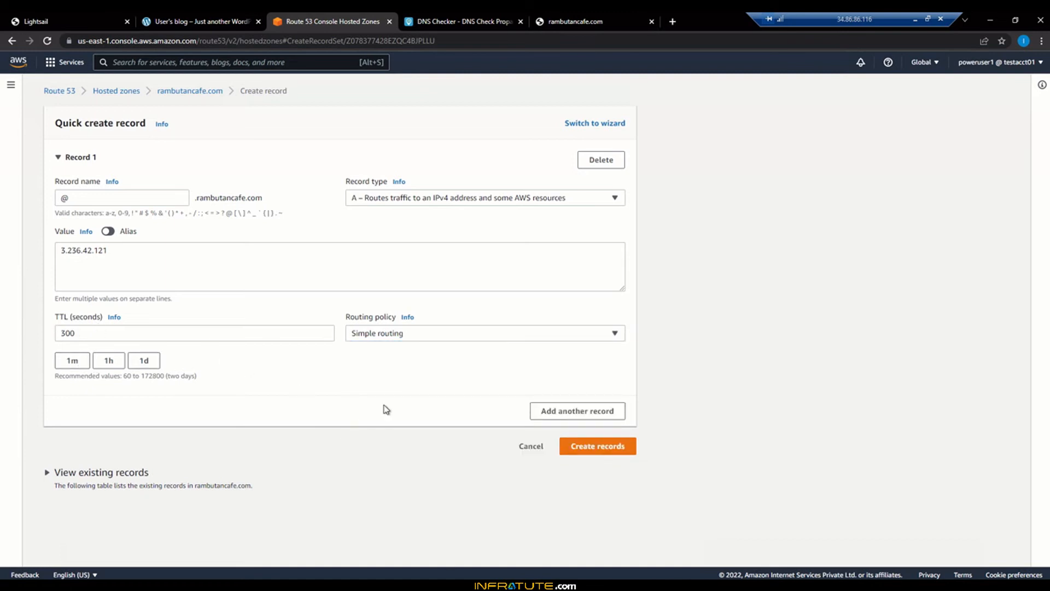
{"action": "left_click", "coordinate": [597, 447]}
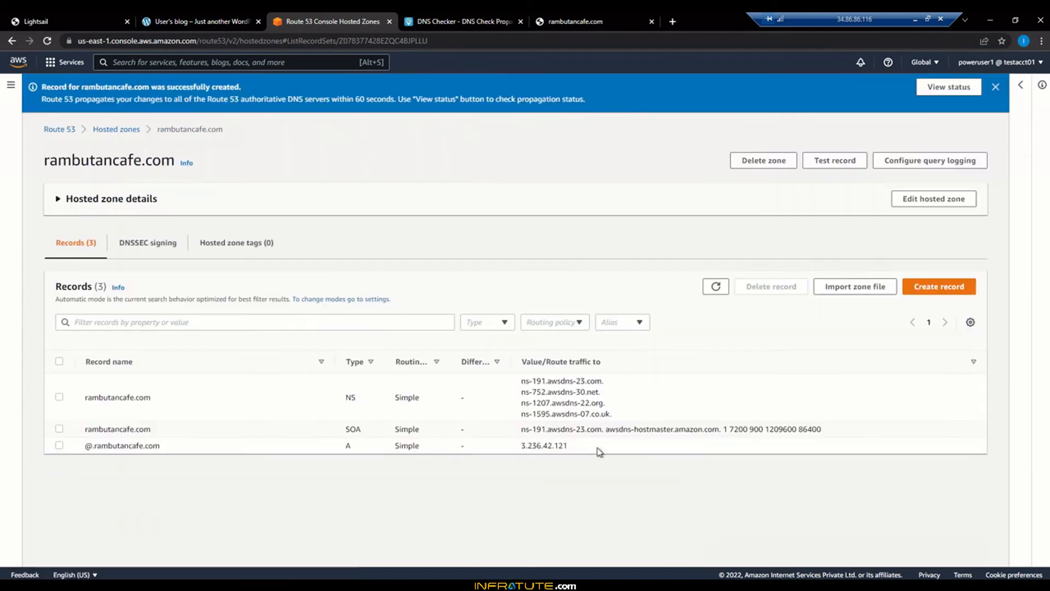
Run the A record lookup for rambutancafe.com in DNS Checker and recheck the hosted zone's records in Route 53.
{"action": "key", "text": "ctrl+Tab"}
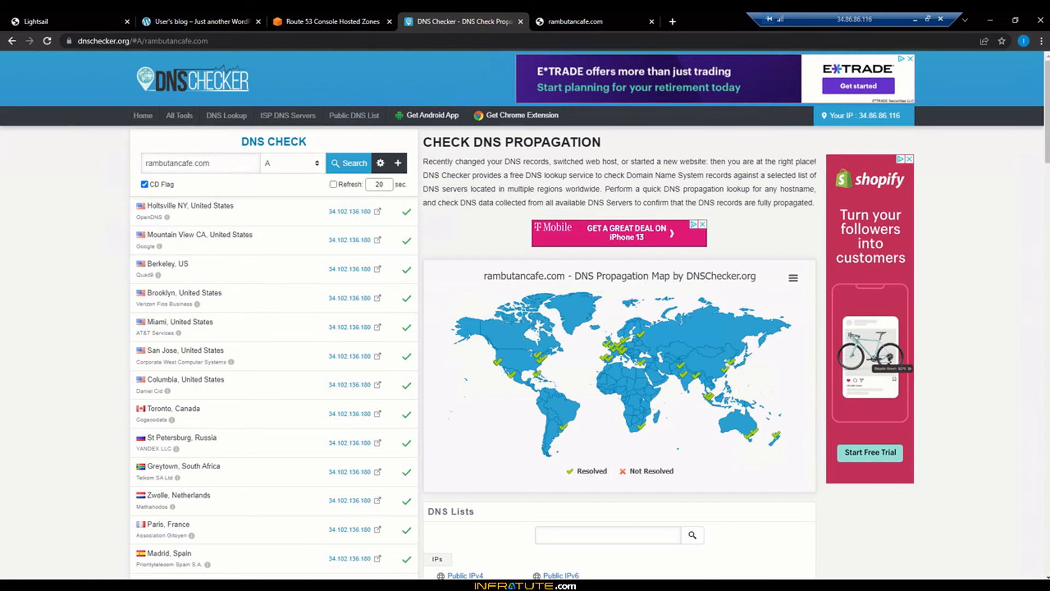
{"action": "left_click", "coordinate": [356, 171]}
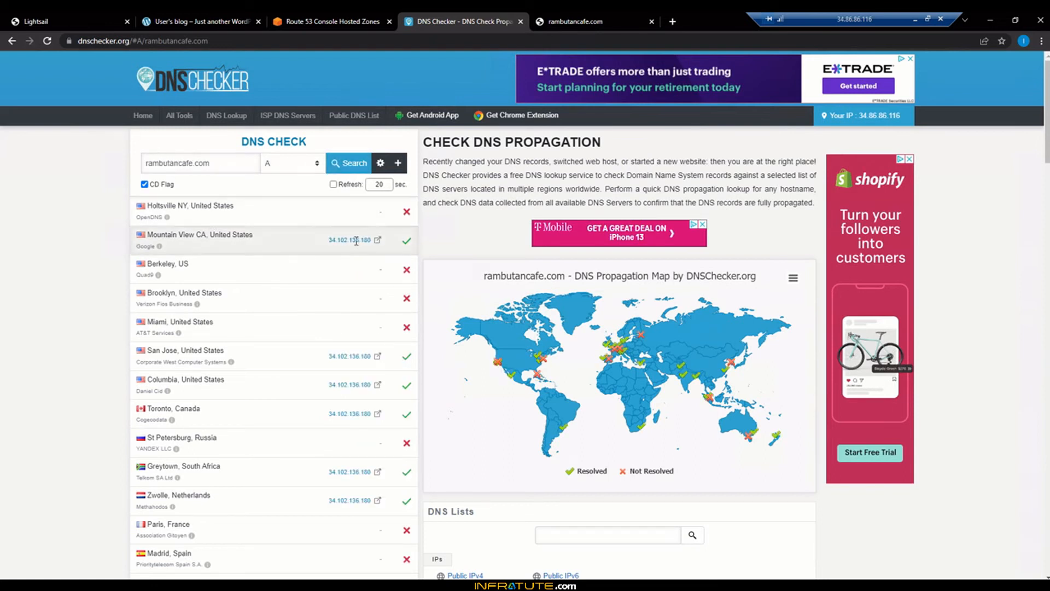
{"action": "left_click", "coordinate": [590, 17]}
{"action": "left_click", "coordinate": [367, 17]}
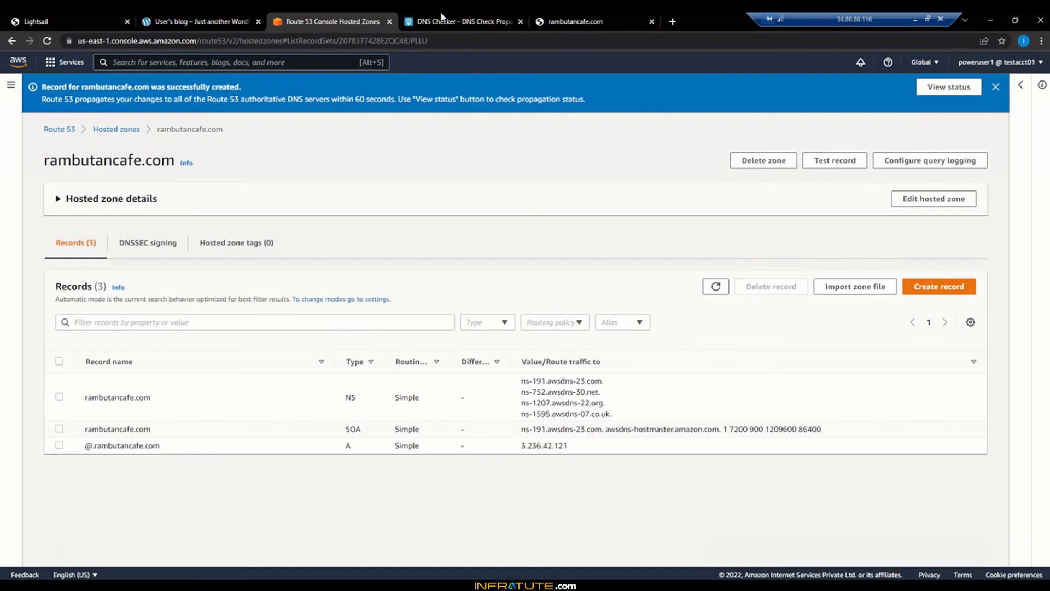
{"action": "left_click", "coordinate": [482, 16]}
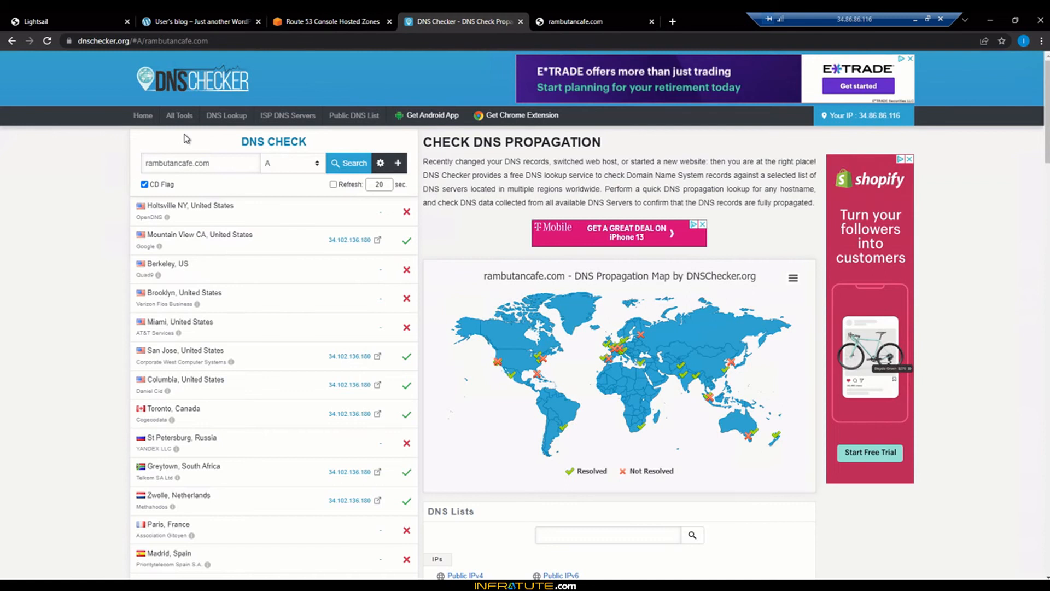
Repeat the A record lookup in DNS Checker and look through the results across the worldwide server locations.
{"action": "left_click", "coordinate": [348, 173]}
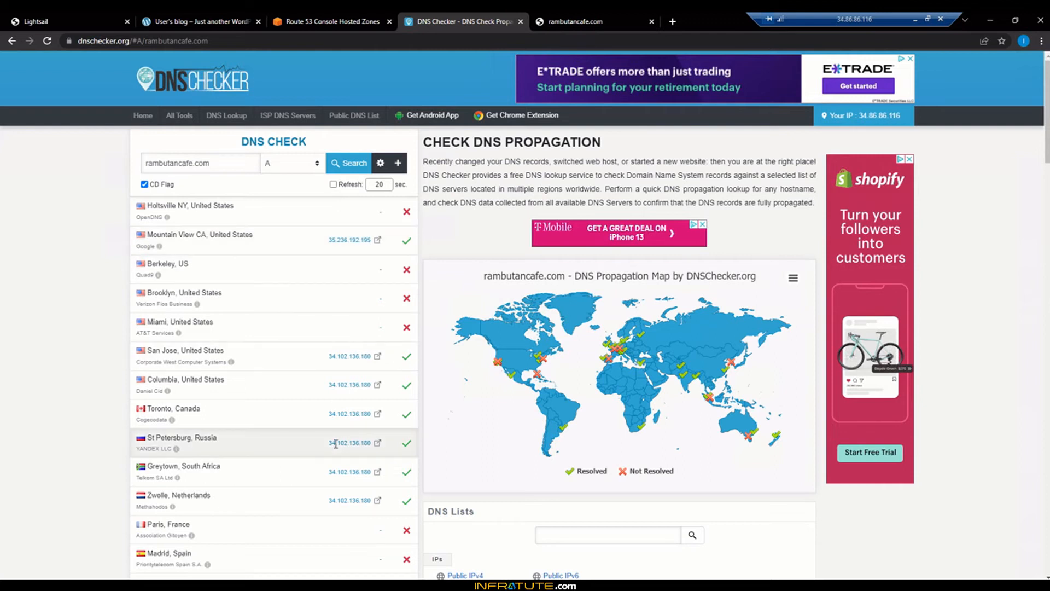
{"action": "scroll", "coordinate": [335, 443], "scroll_direction": "down", "scroll_amount": 10}
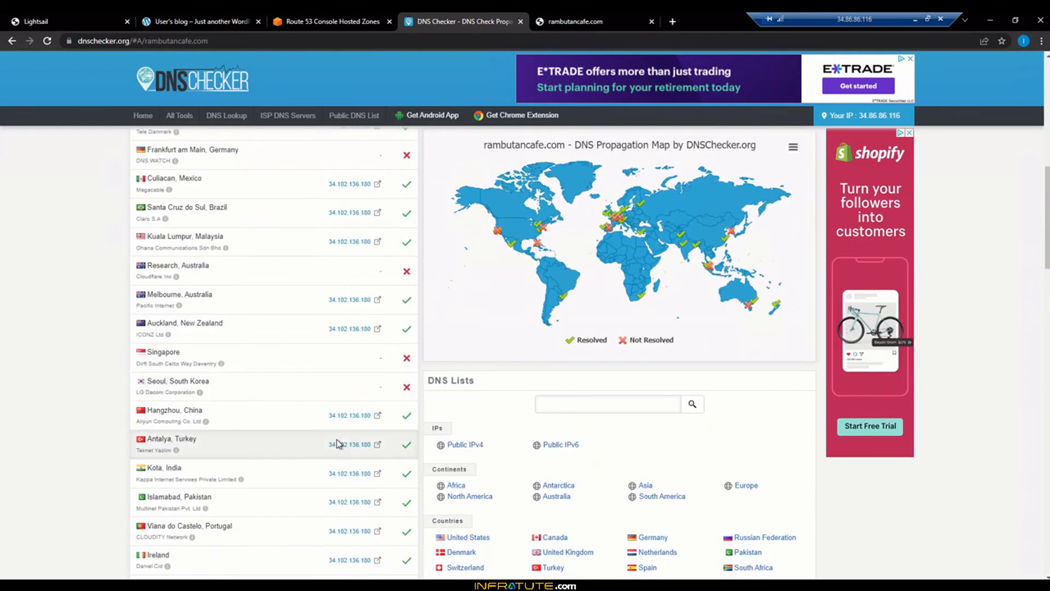
{"action": "scroll", "coordinate": [337, 443], "scroll_direction": "up", "scroll_amount": 10}
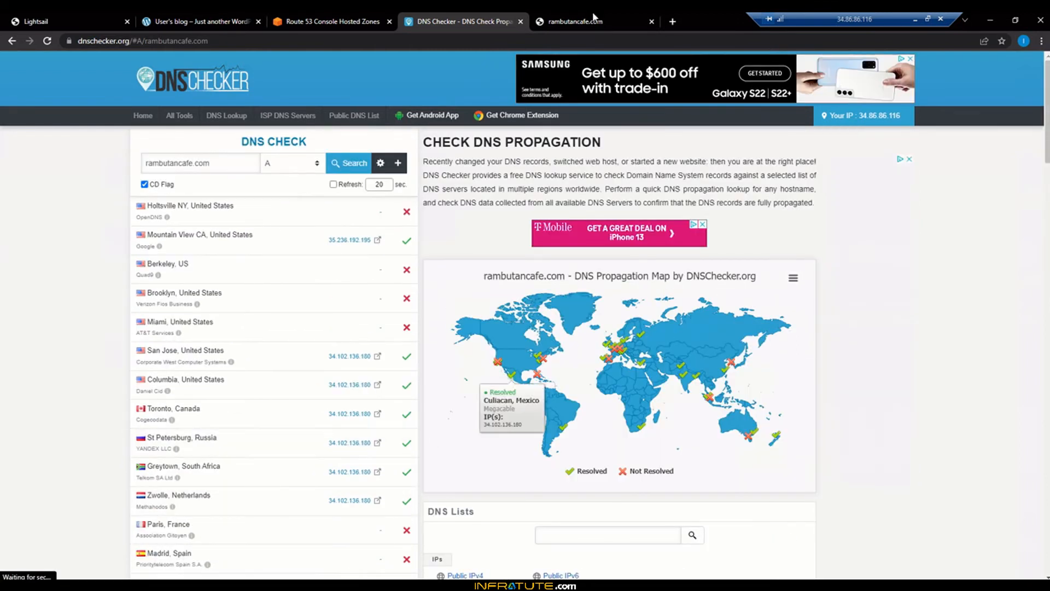
{"action": "left_click", "coordinate": [592, 12]}
{"action": "left_click", "coordinate": [477, 12]}
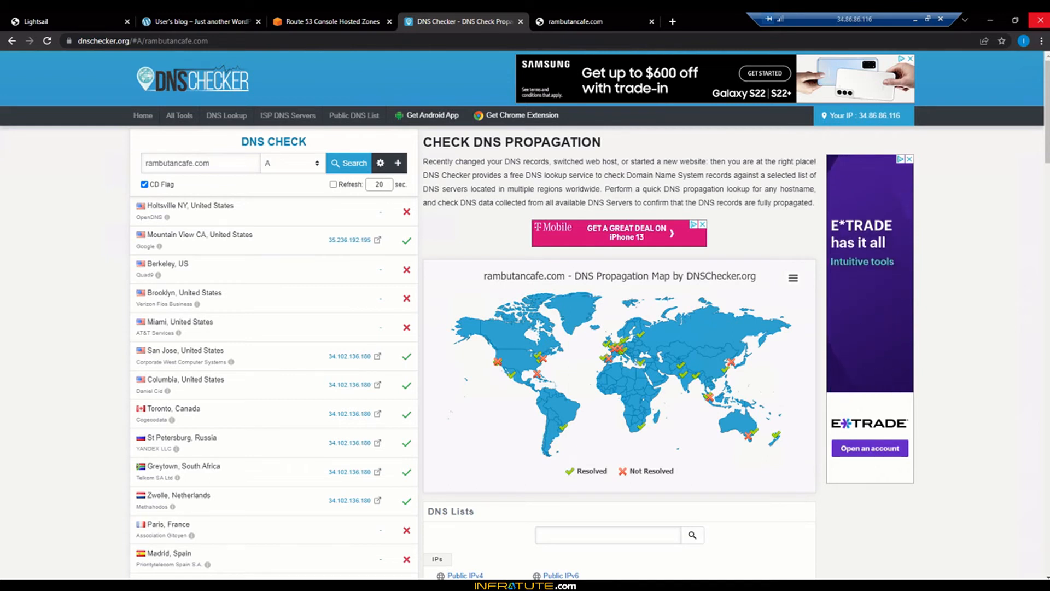
{"action": "left_click", "coordinate": [1040, 20]}
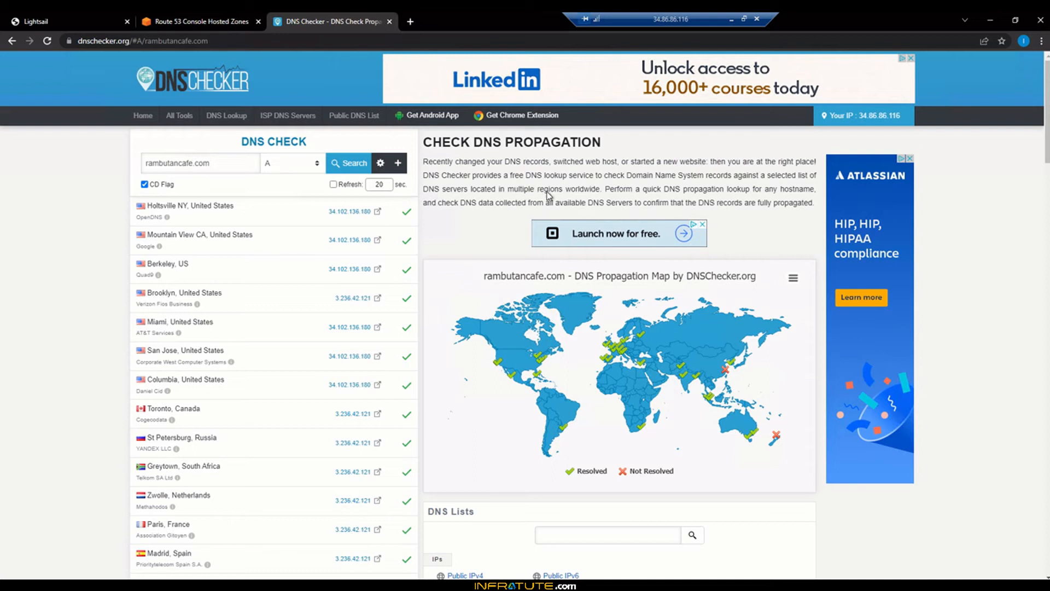
Compare the DNS Checker results with Route 53 and examine the rambutancafe.com and @.rambutancafe.com A records.
{"action": "left_click", "coordinate": [215, 17]}
{"action": "left_click", "coordinate": [311, 13]}
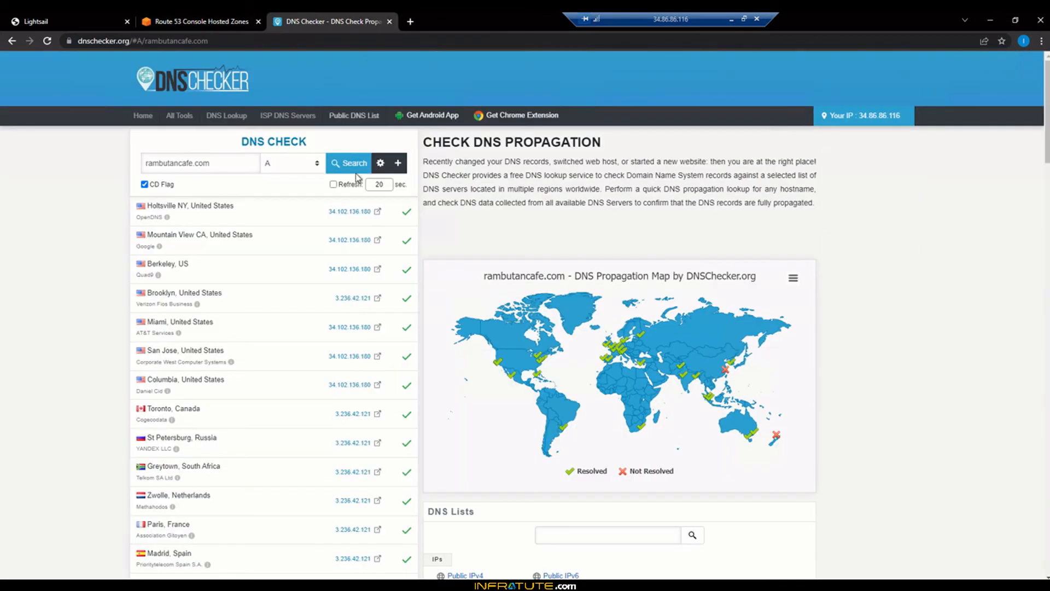
{"action": "left_click", "coordinate": [193, 16]}
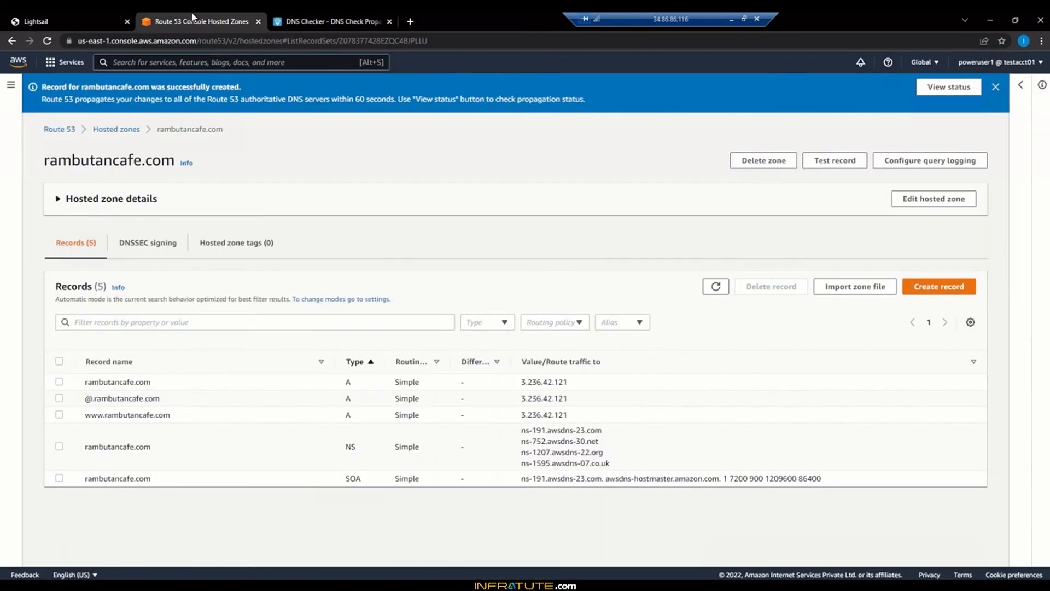
{"action": "left_click_drag", "start_coordinate": [87, 400], "coordinate": [171, 403]}
{"action": "left_click", "coordinate": [175, 402]}
{"action": "left_click_drag", "start_coordinate": [85, 386], "coordinate": [163, 387]}
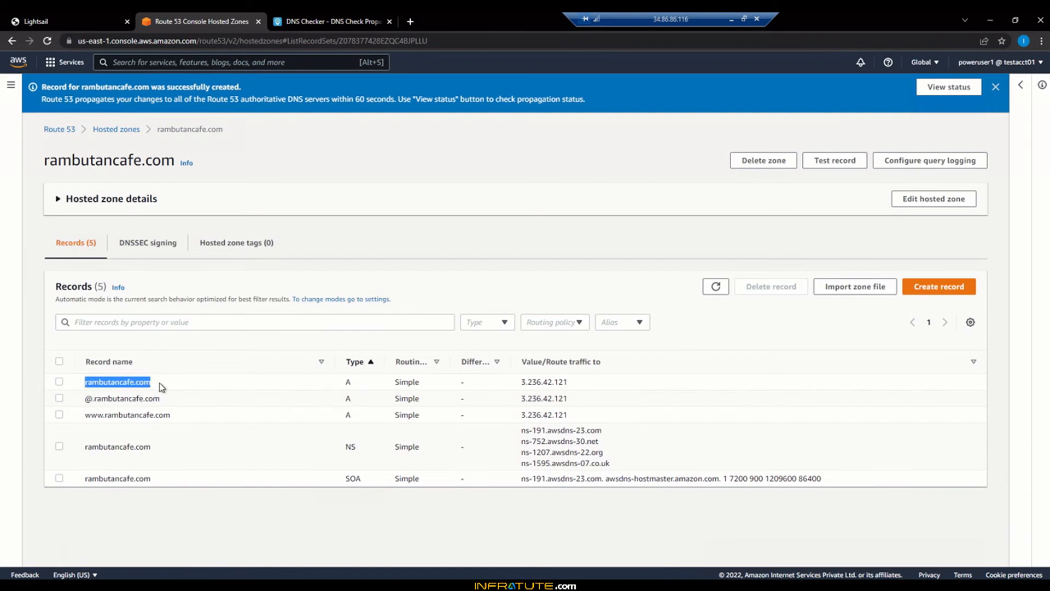
{"action": "left_click", "coordinate": [173, 392]}
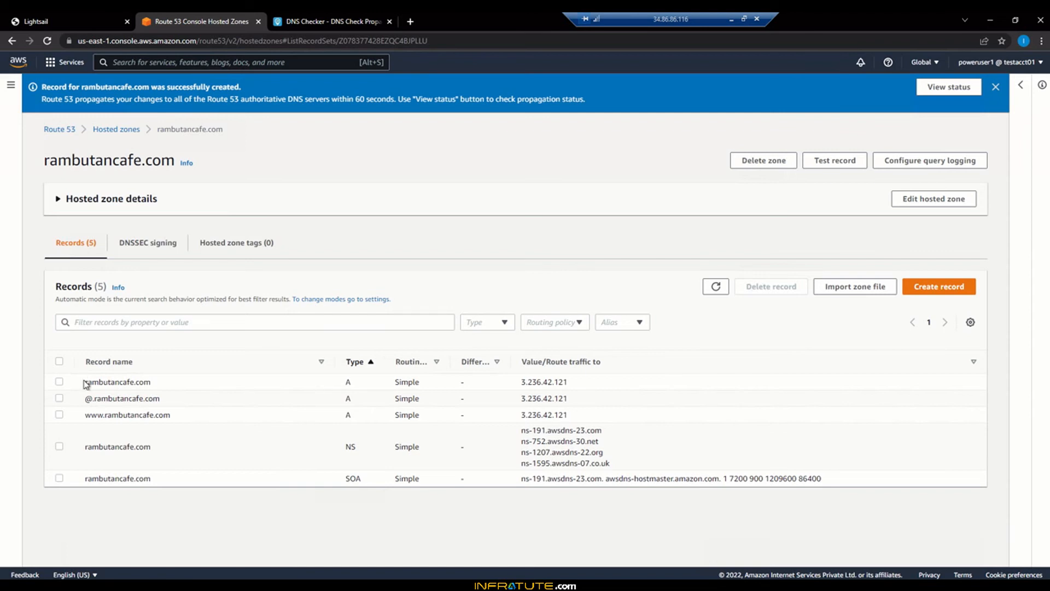
Inspect the root rambutancafe.com A record's details and edit form, leaving it without saving and clearing the record selection.
{"action": "left_click_drag", "start_coordinate": [84, 384], "coordinate": [176, 384]}
{"action": "left_click", "coordinate": [330, 383]}
{"action": "left_click", "coordinate": [60, 382]}
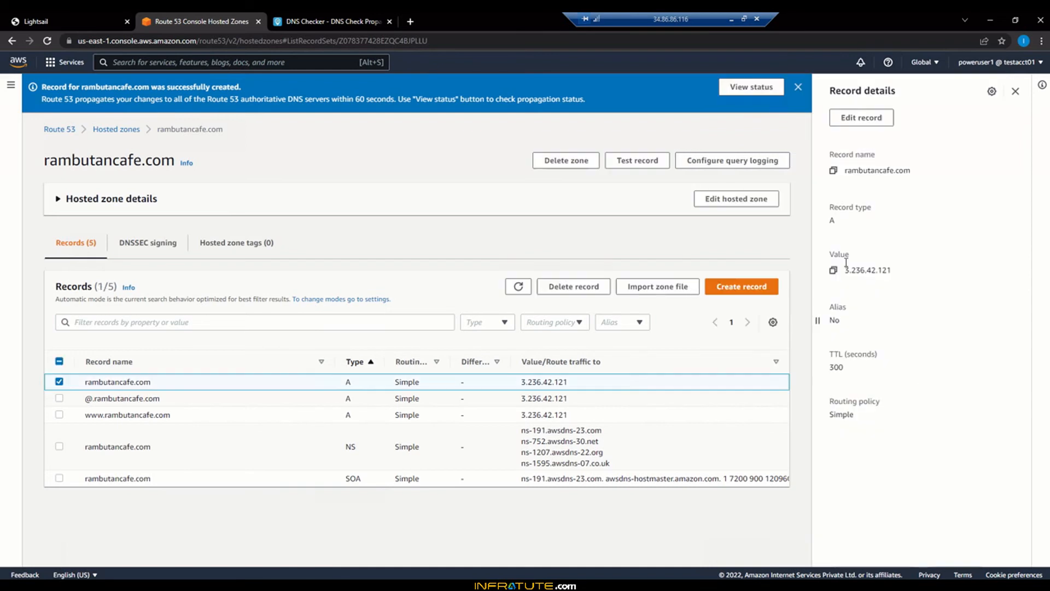
{"action": "left_click", "coordinate": [862, 118]}
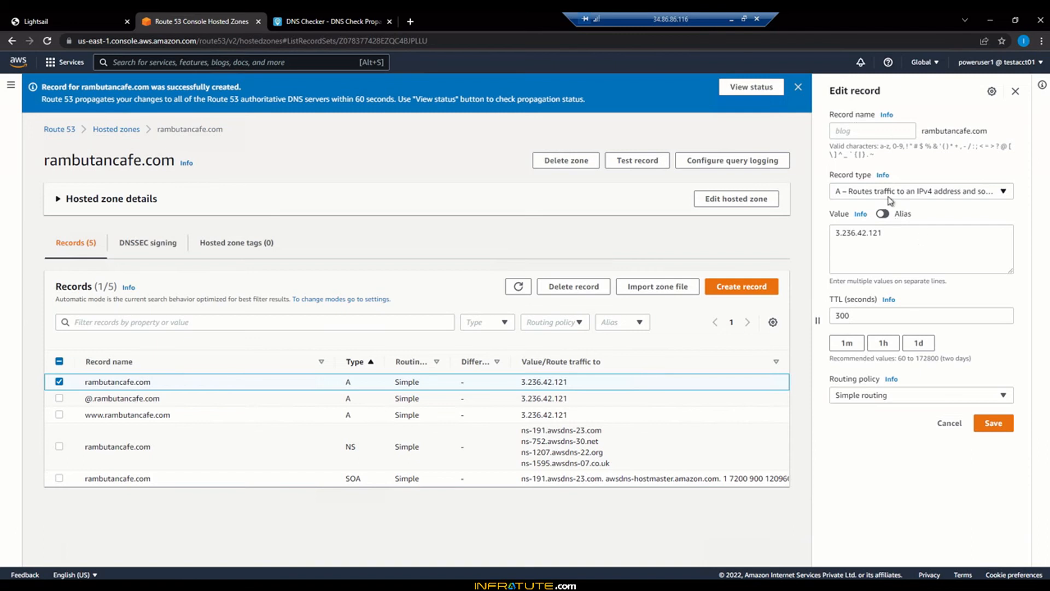
{"action": "left_click", "coordinate": [897, 235]}
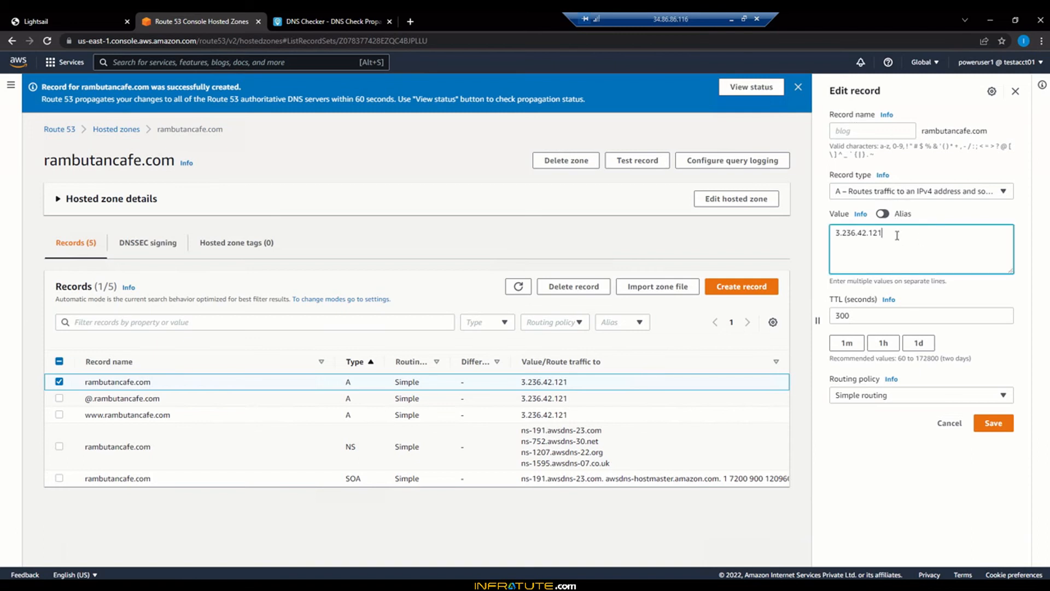
{"action": "left_click", "coordinate": [948, 423]}
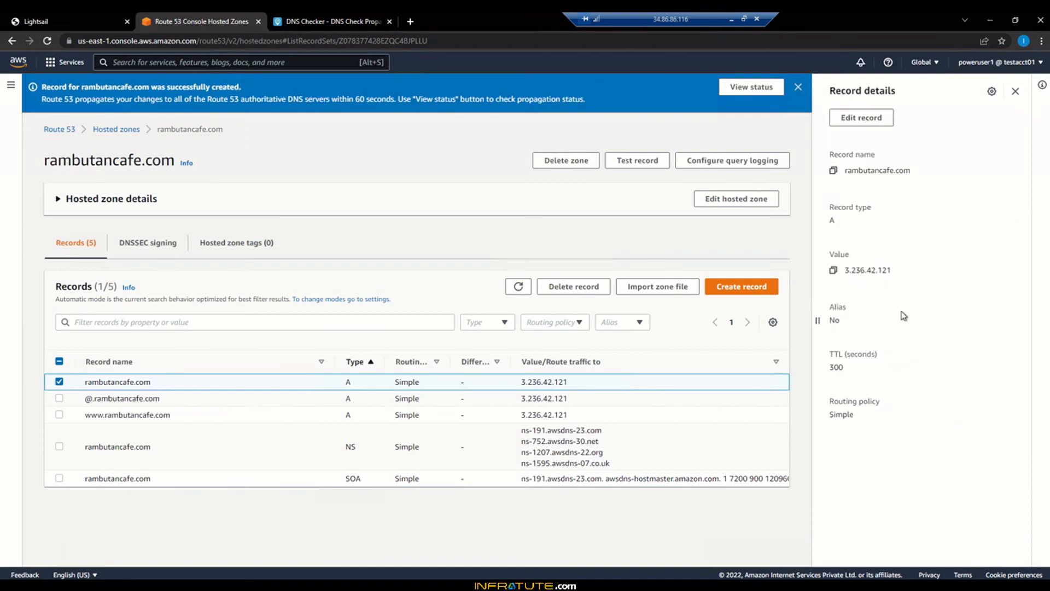
{"action": "left_click", "coordinate": [1014, 92]}
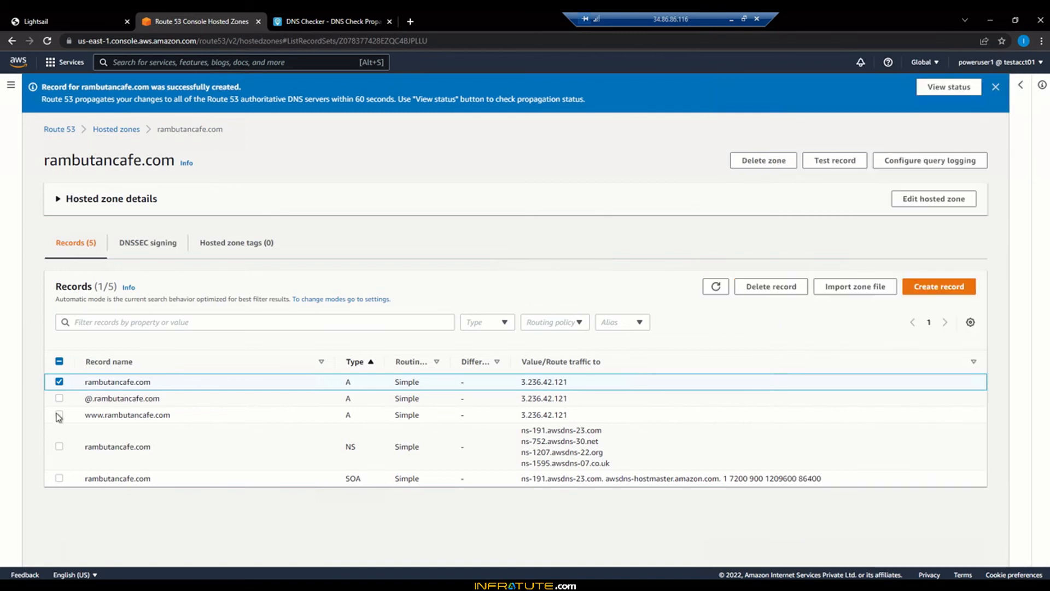
{"action": "left_click", "coordinate": [59, 381]}
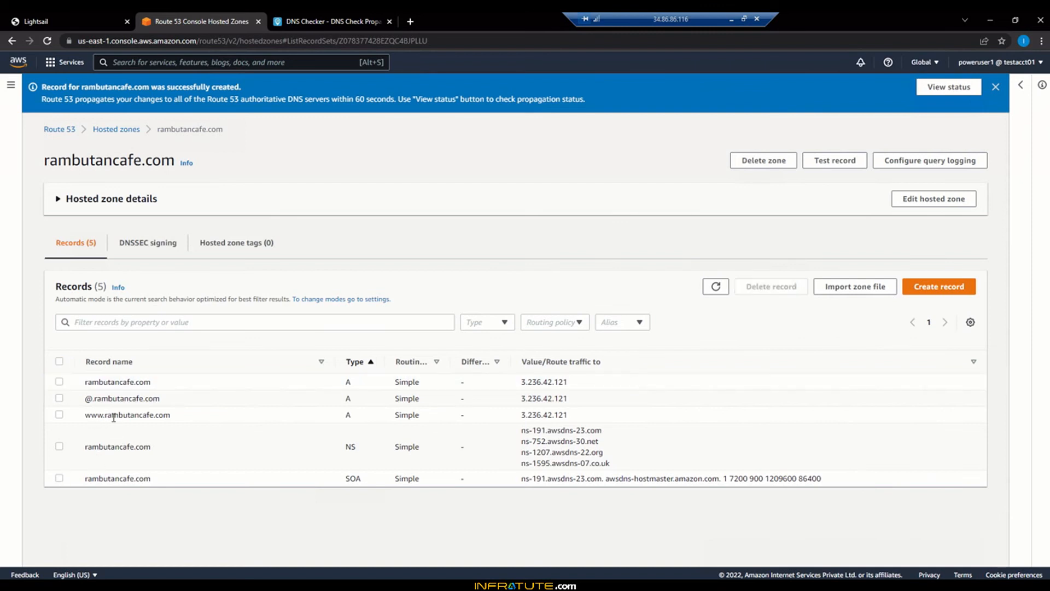
{"action": "left_click", "coordinate": [59, 414]}
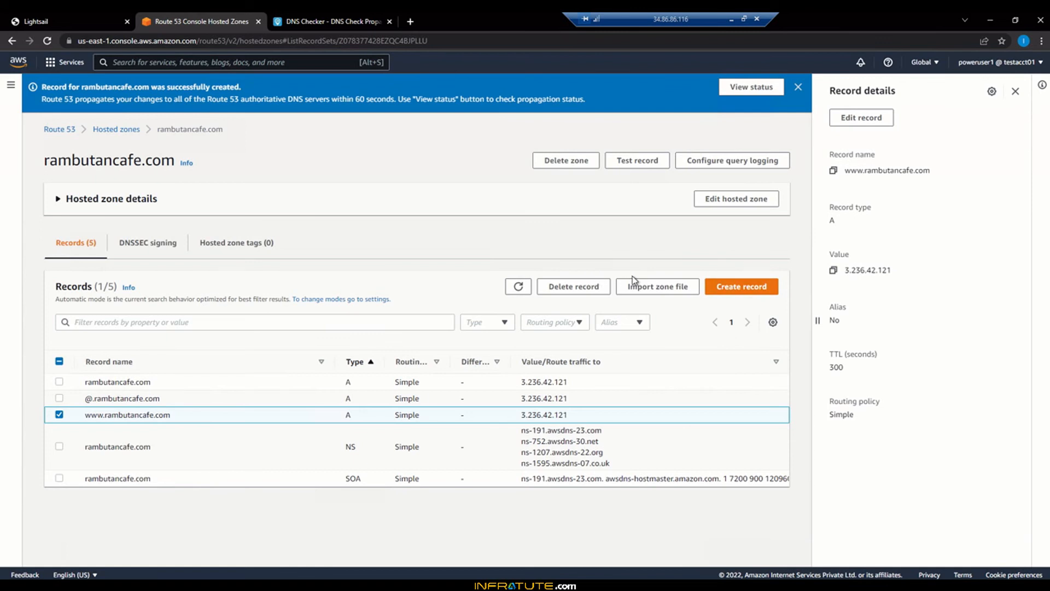
{"action": "left_click", "coordinate": [850, 122]}
{"action": "left_click", "coordinate": [866, 132]}
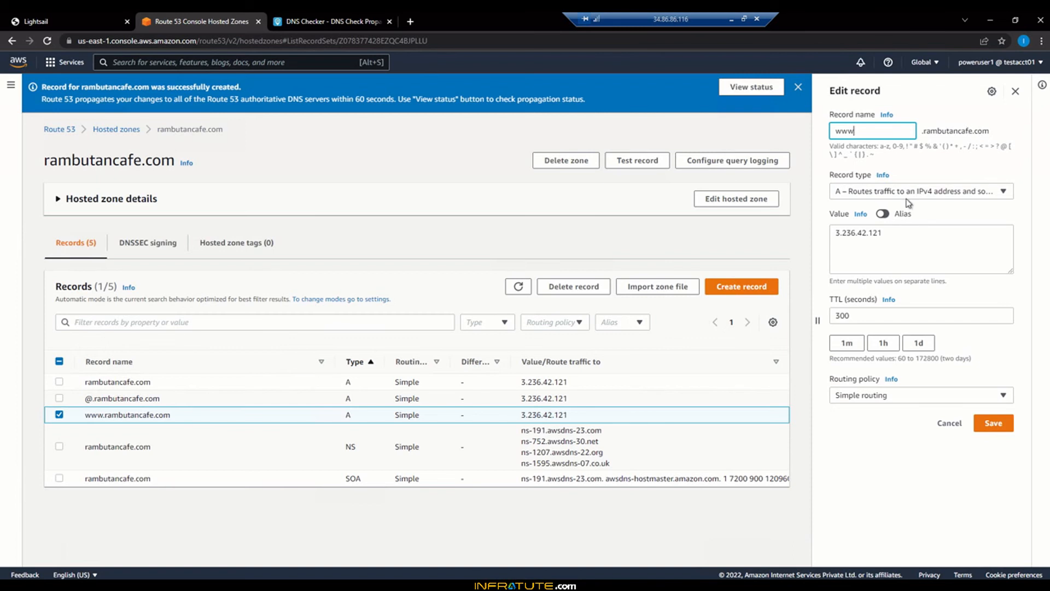
{"action": "left_click", "coordinate": [896, 236]}
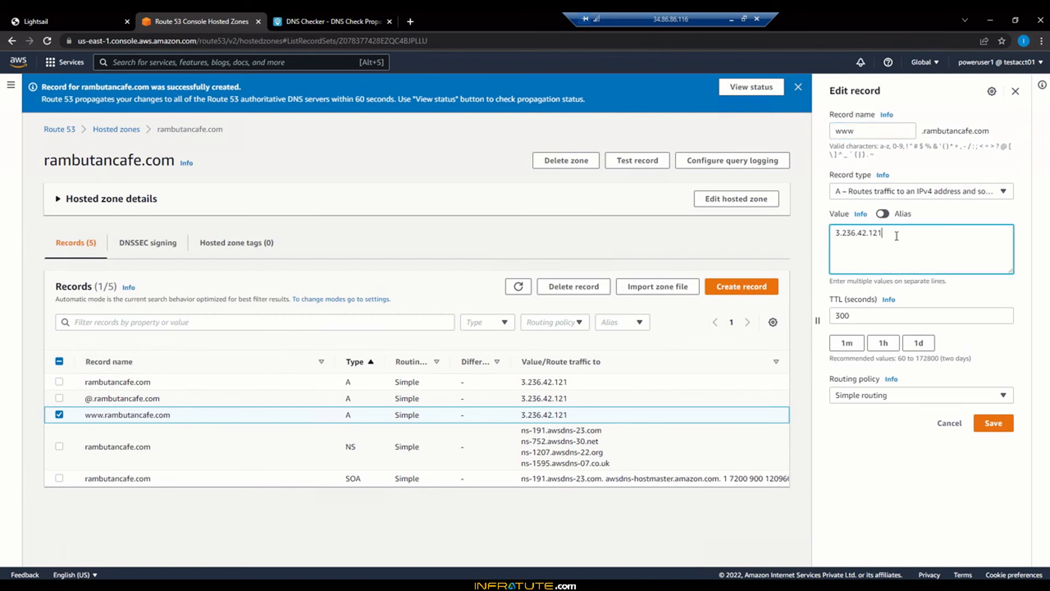
{"action": "left_click", "coordinate": [992, 424]}
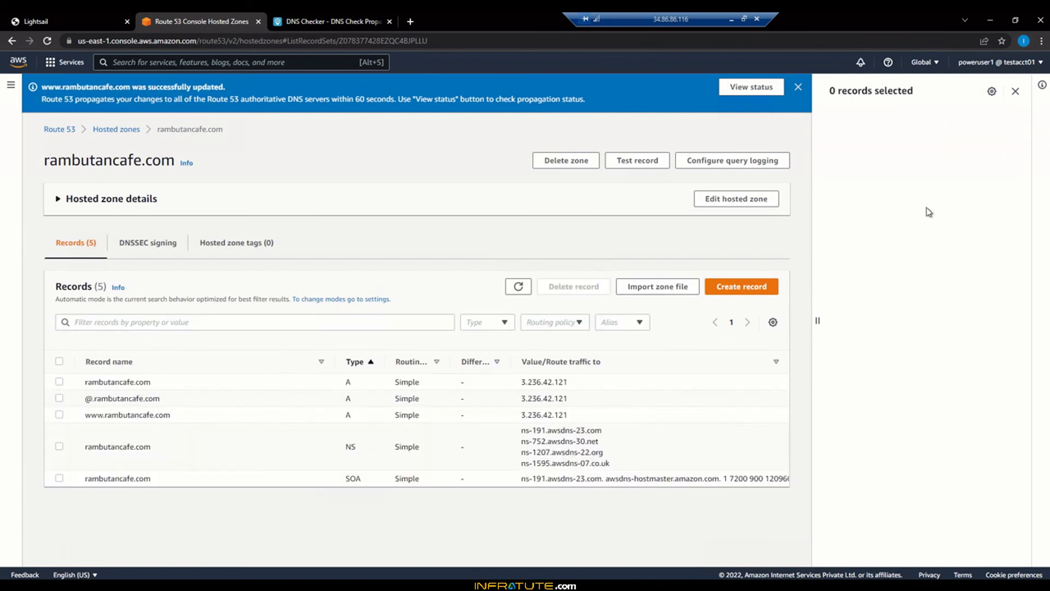
{"action": "left_click", "coordinate": [1016, 91]}
Switch to DNS Checker, rerun the A record lookup for rambutancafe.com and review the results for all server locations.
{"action": "left_click", "coordinate": [331, 22]}
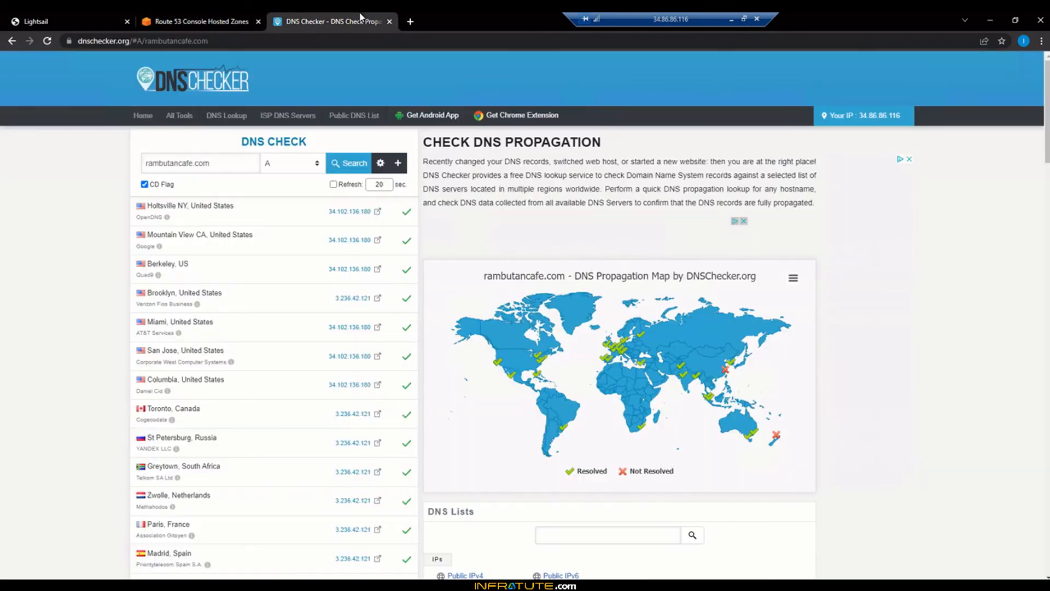
{"action": "left_click", "coordinate": [351, 164]}
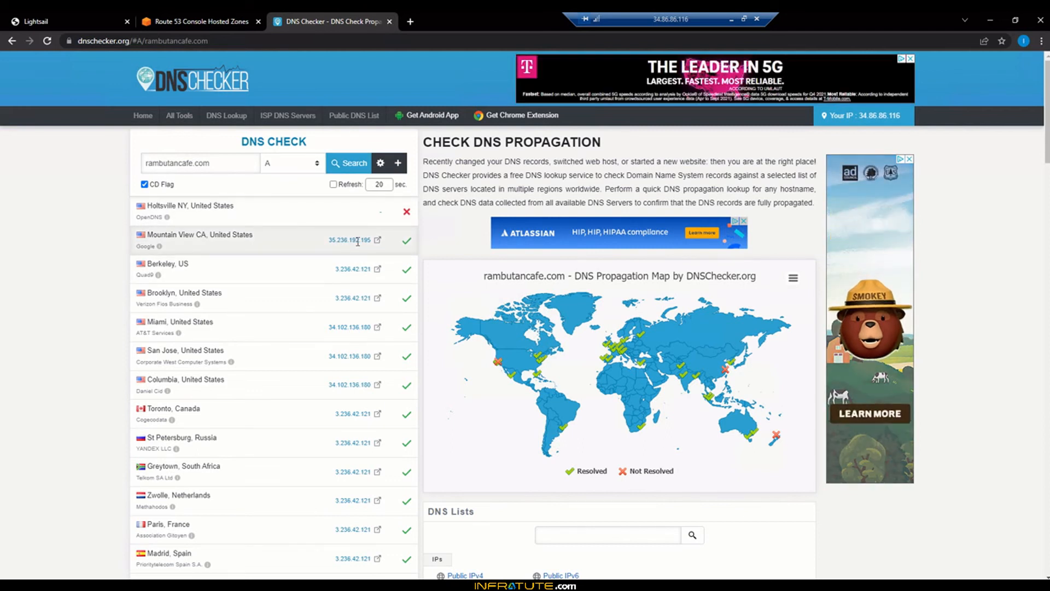
{"action": "scroll", "coordinate": [336, 419], "scroll_direction": "down", "scroll_amount": 6}
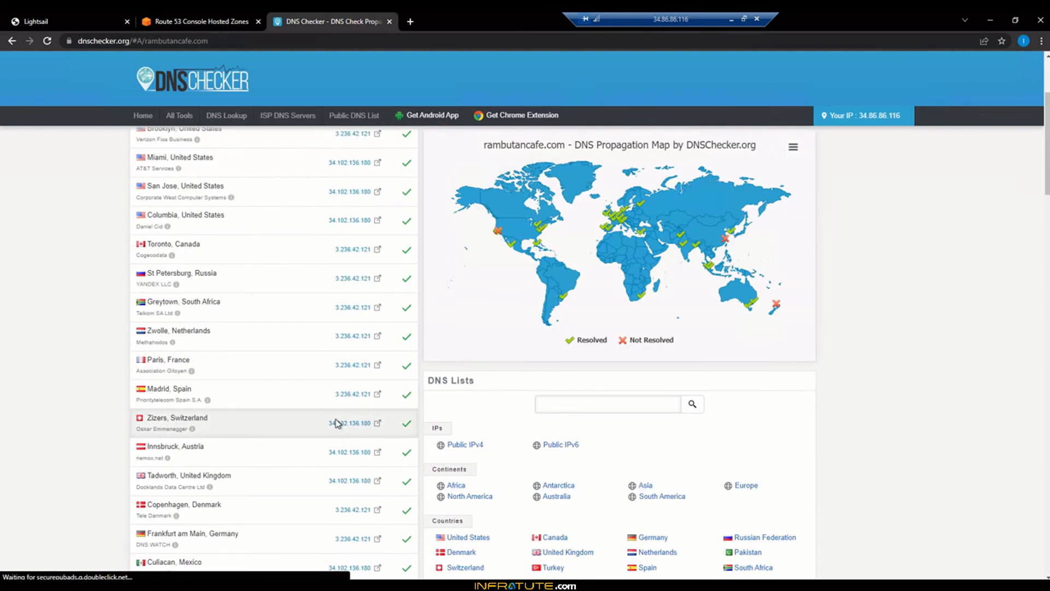
{"action": "scroll", "coordinate": [336, 424], "scroll_direction": "down", "scroll_amount": 4}
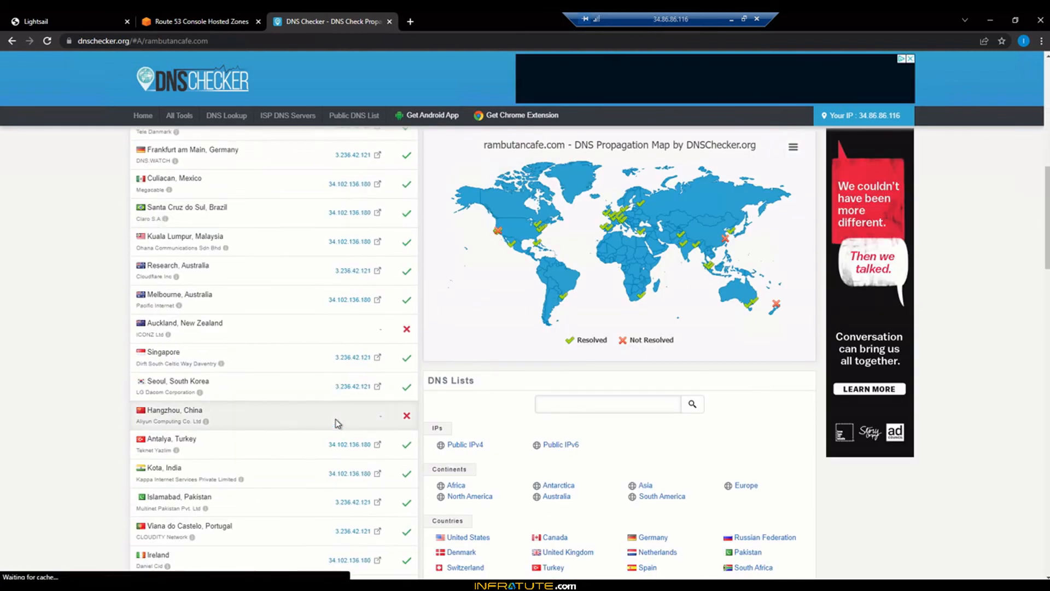
{"action": "scroll", "coordinate": [336, 423], "scroll_direction": "up", "scroll_amount": 7}
{"action": "scroll", "coordinate": [336, 423], "scroll_direction": "up", "scroll_amount": 3}
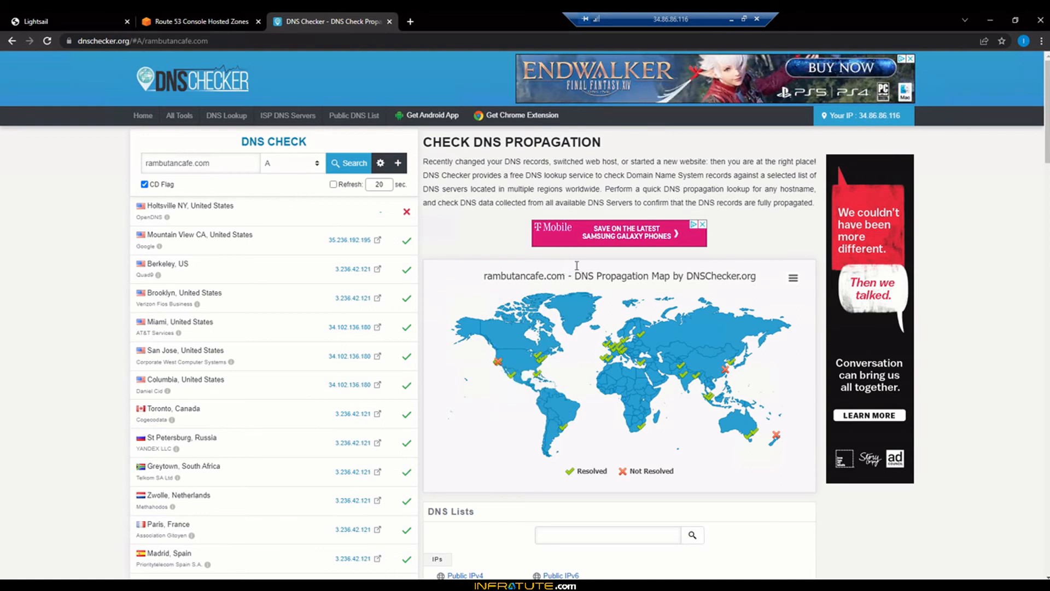
Return to the Route 53 page and load rambutancafe.com in a new incognito window.
{"action": "left_click", "coordinate": [197, 21]}
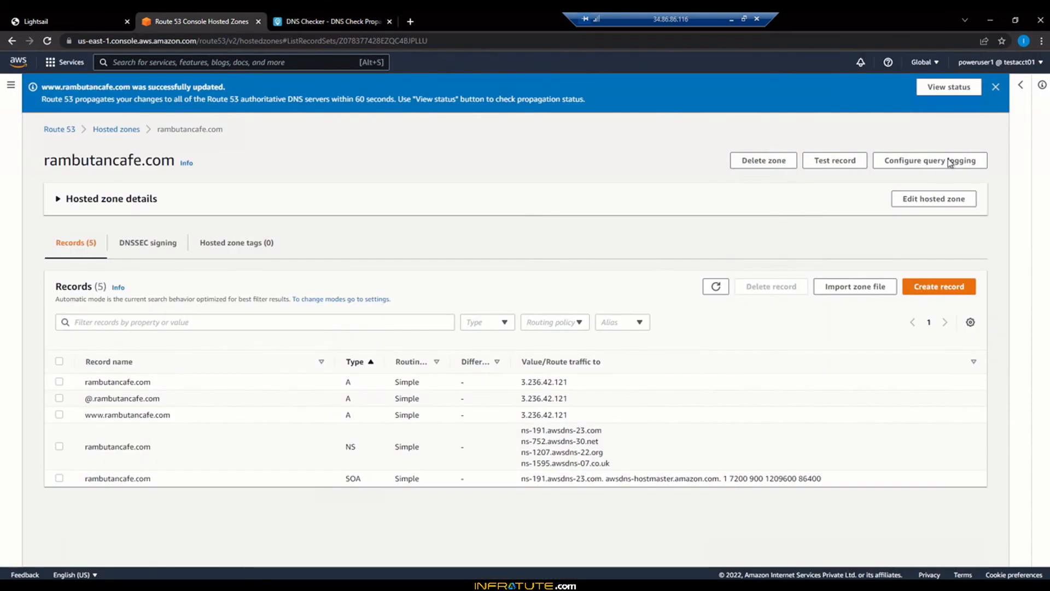
{"action": "left_click", "coordinate": [1041, 42]}
{"action": "left_click", "coordinate": [995, 81]}
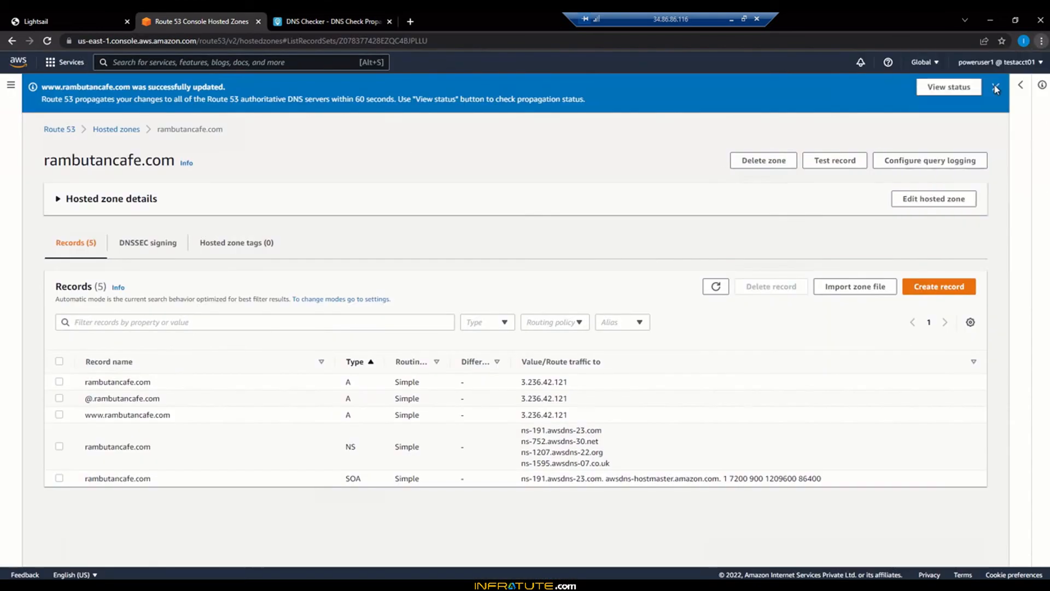
{"action": "type", "text": "rambutancafe.com"}
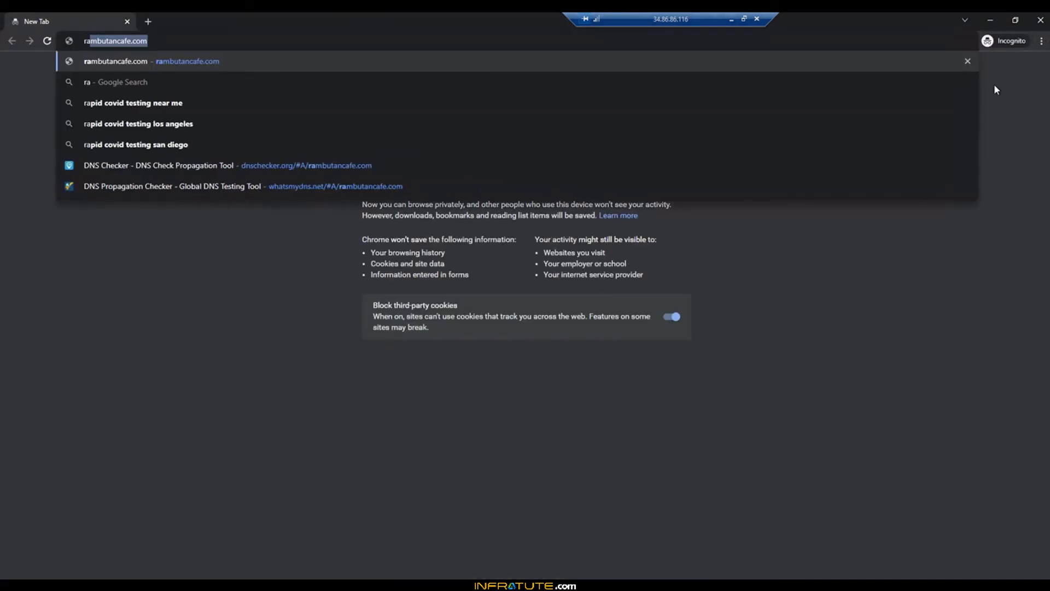
{"action": "key", "text": "Return"}
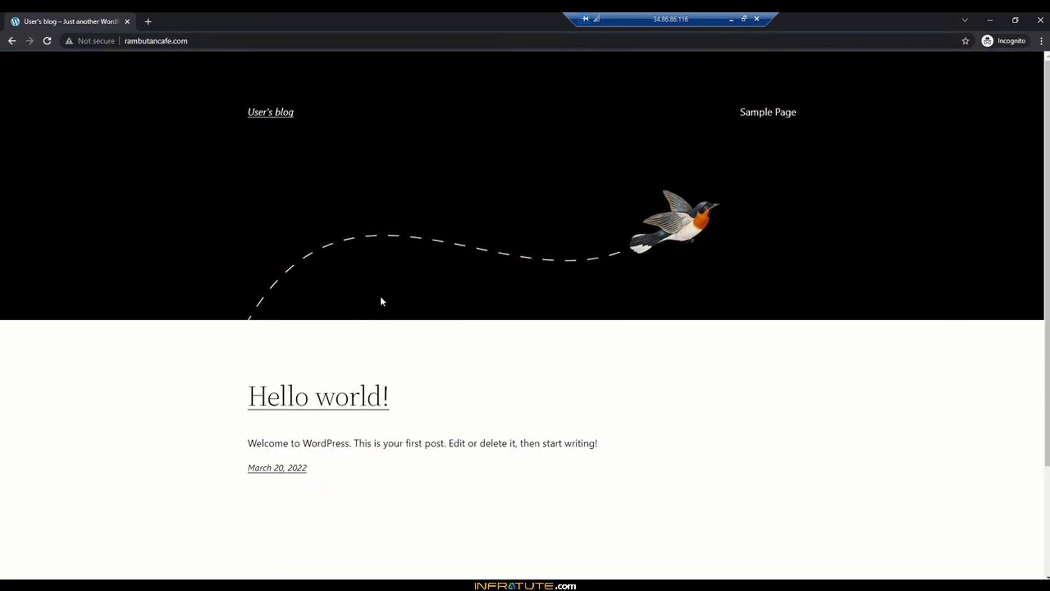
Ping rambutancafe.com again in the existing Command Prompt, highlight the host name in the reply and close that window.
{"action": "left_click", "coordinate": [229, 588]}
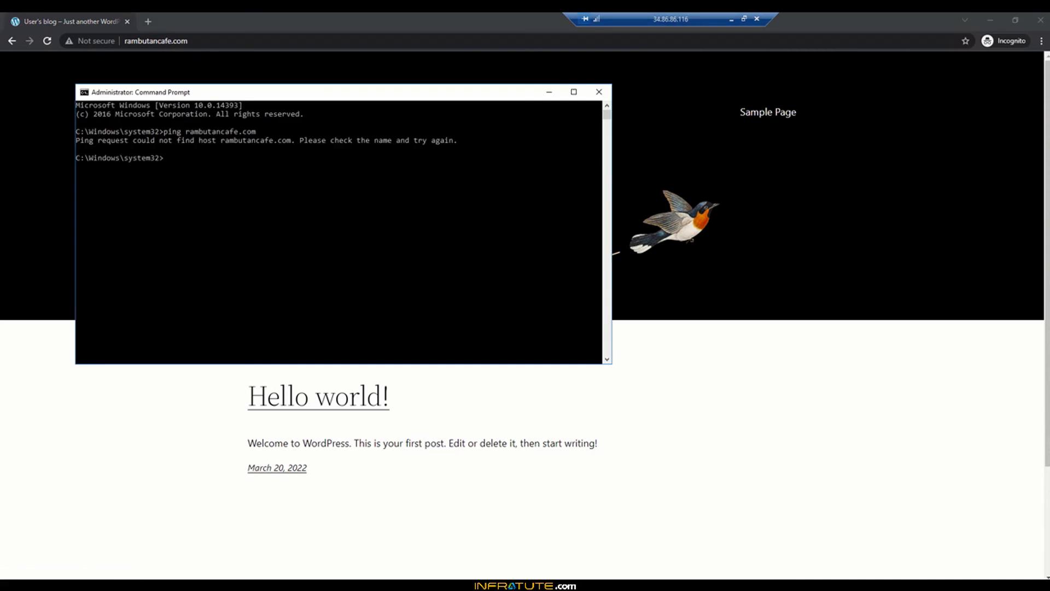
{"action": "left_click", "coordinate": [229, 587]}
{"action": "left_click", "coordinate": [229, 588]}
{"action": "key", "text": "Up"}
{"action": "key", "text": "Return"}
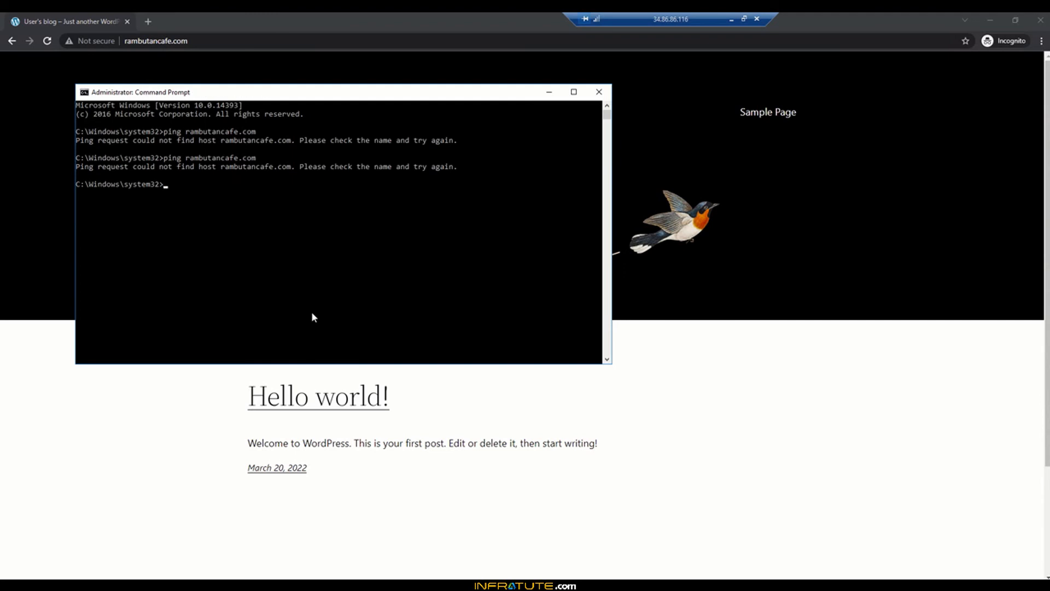
{"action": "left_click_drag", "start_coordinate": [224, 165], "coordinate": [300, 165]}
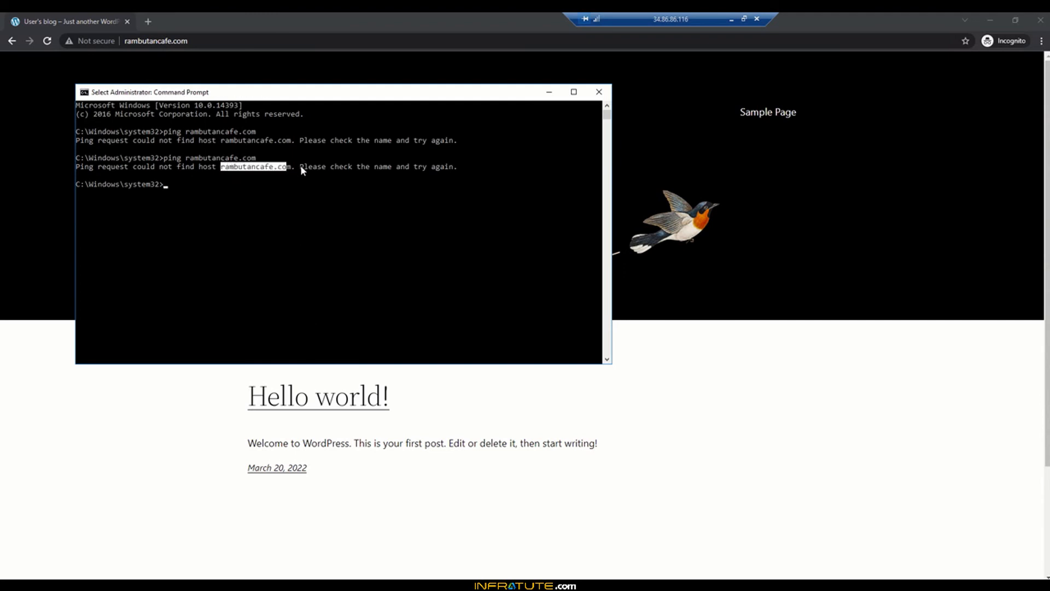
{"action": "key", "text": "ctrl+c"}
{"action": "left_click", "coordinate": [599, 92]}
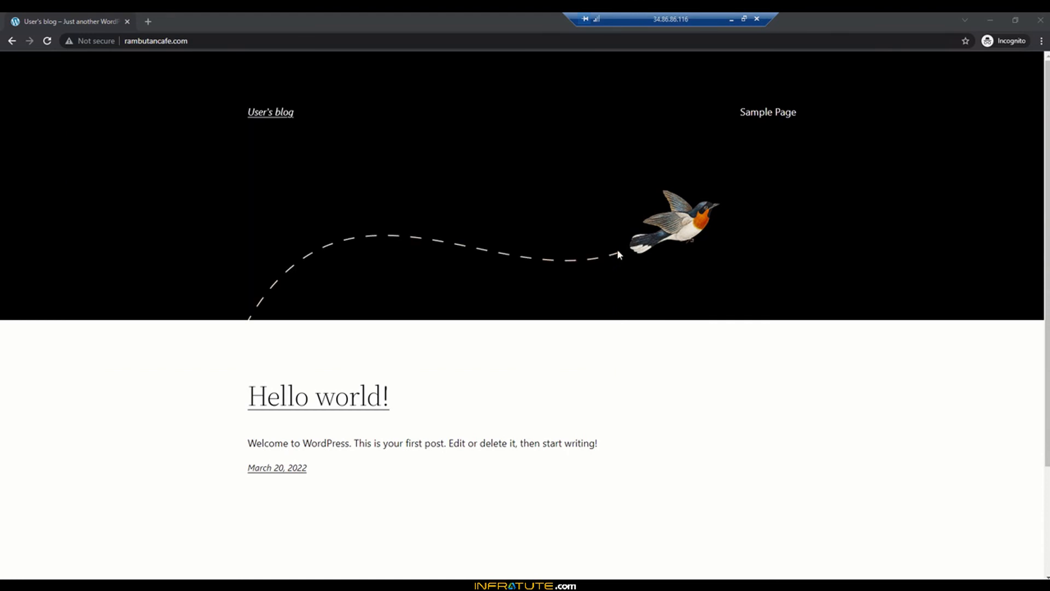
Start a fresh Command Prompt as administrator, ping rambutancafe.com and minimize the window after reading the reply.
{"action": "key", "text": "super"}
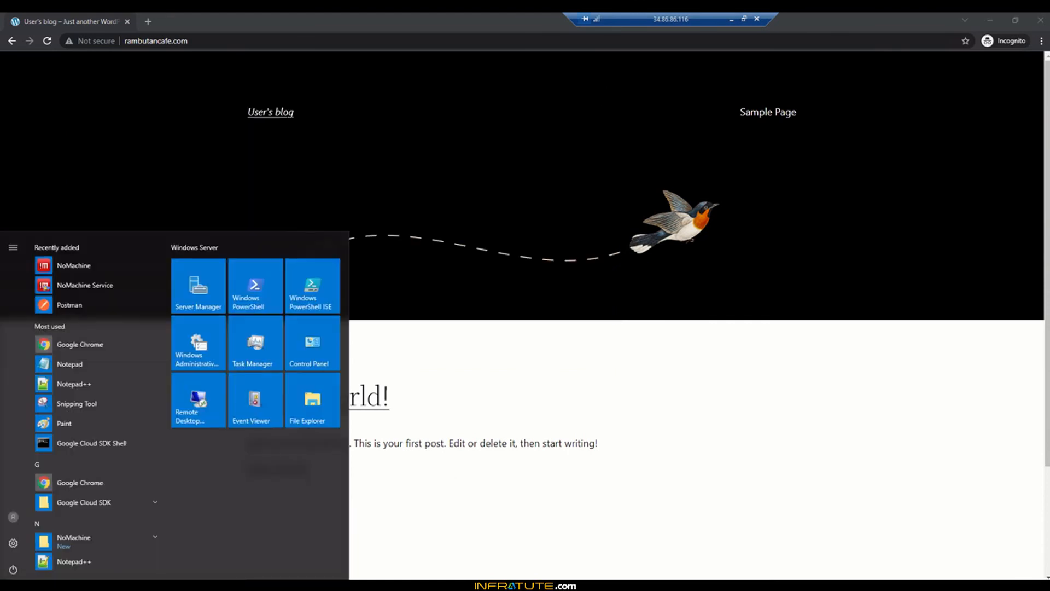
{"action": "type", "text": "cmd"}
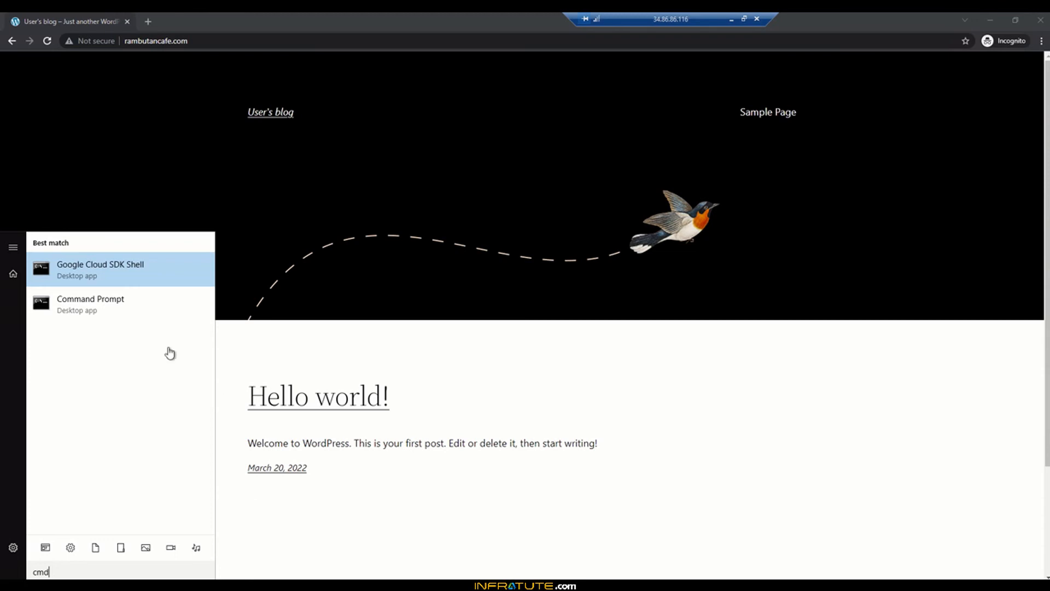
{"action": "right_click", "coordinate": [155, 307]}
{"action": "left_click", "coordinate": [156, 317]}
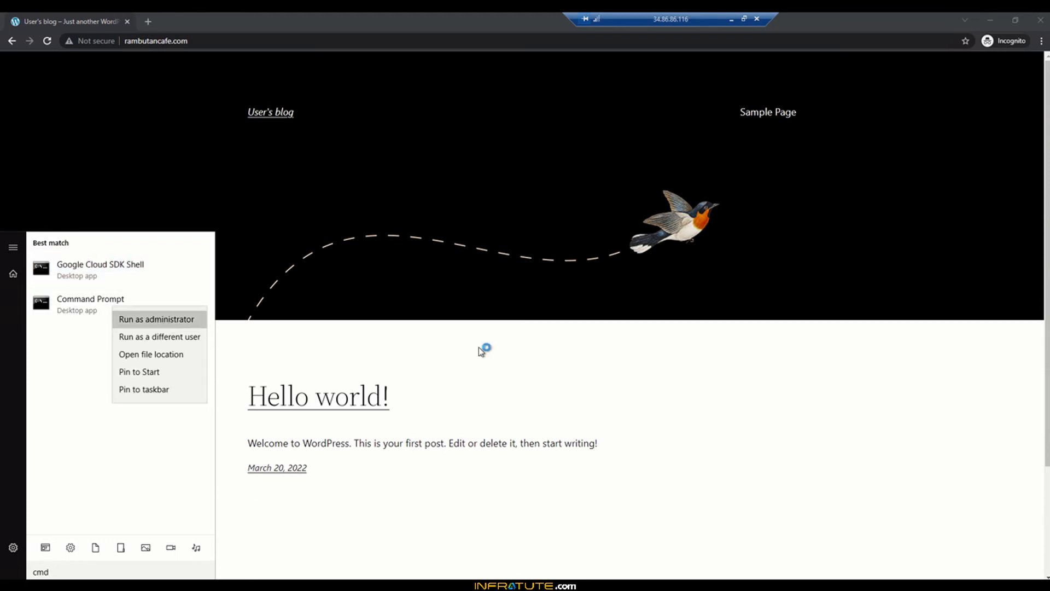
{"action": "left_click", "coordinate": [457, 375]}
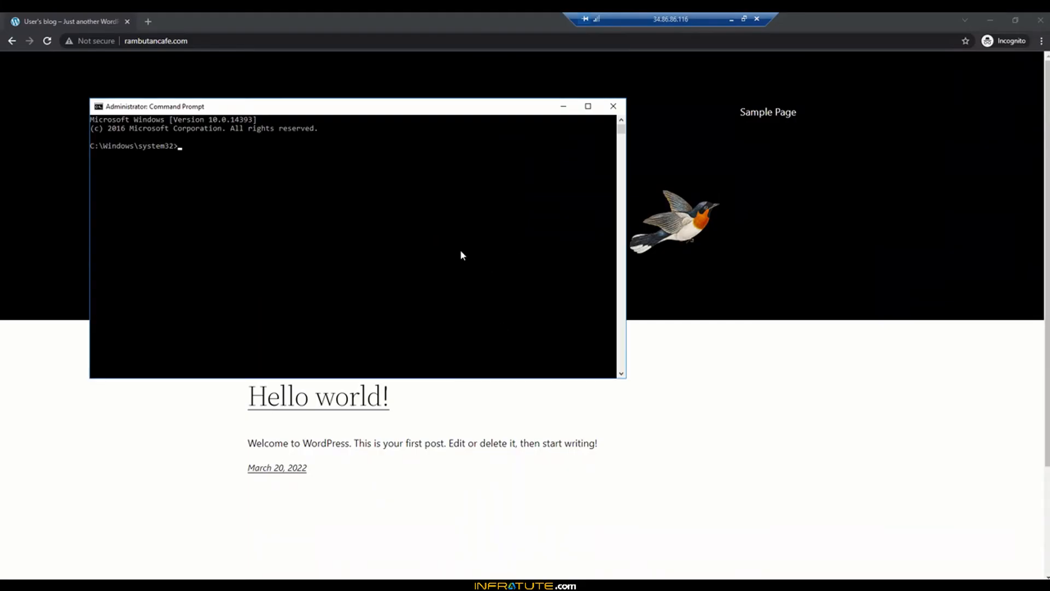
{"action": "type", "text": "ping rambutancafe.com"}
{"action": "key", "text": "Return"}
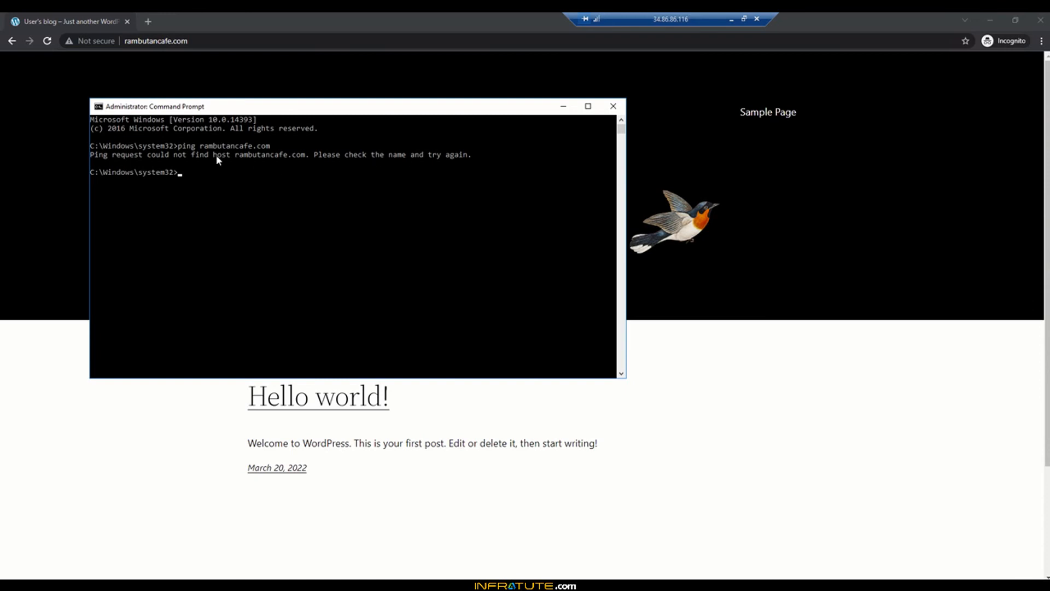
{"action": "left_click_drag", "start_coordinate": [306, 113], "coordinate": [509, 178]}
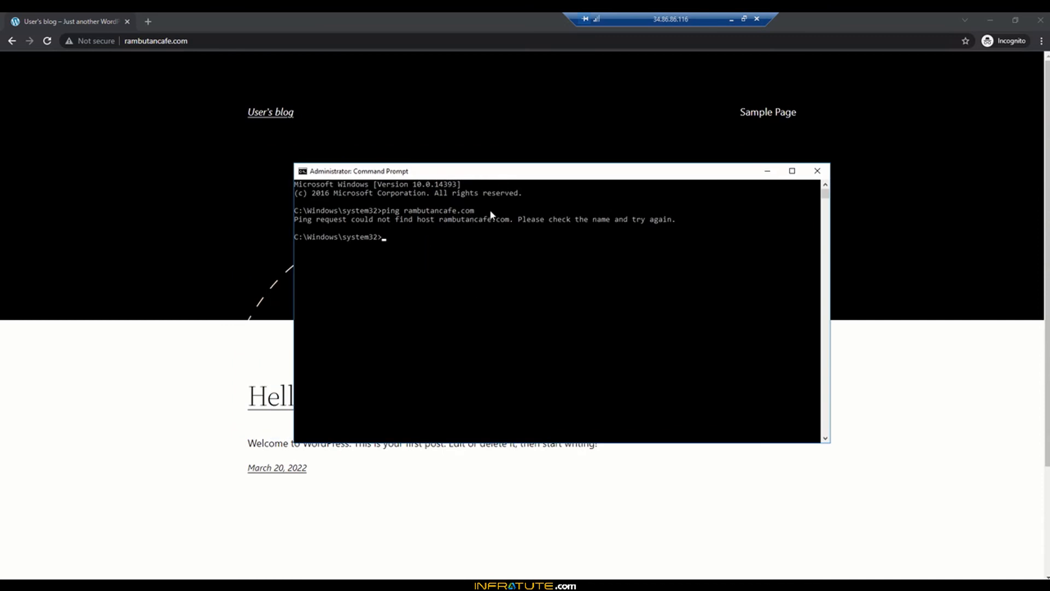
{"action": "left_click", "coordinate": [775, 173]}
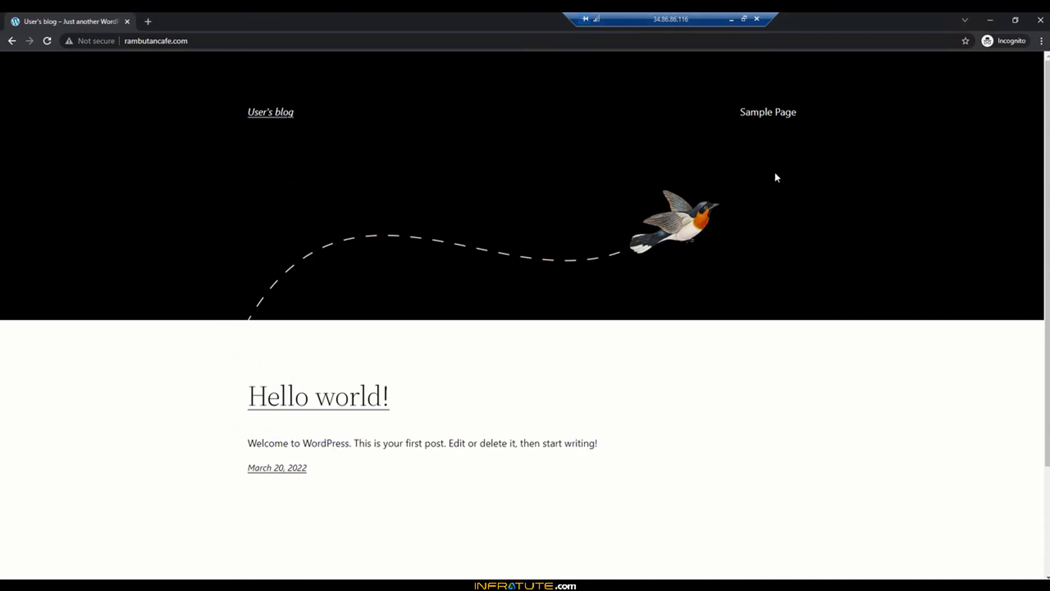
Reduce the incognito site window, refresh the rambutancafe.com lookup in DNS Checker and briefly recheck the ping output in Command Prompt.
{"action": "left_click", "coordinate": [1015, 20]}
{"action": "left_click_drag", "start_coordinate": [312, 38], "coordinate": [602, 131]}
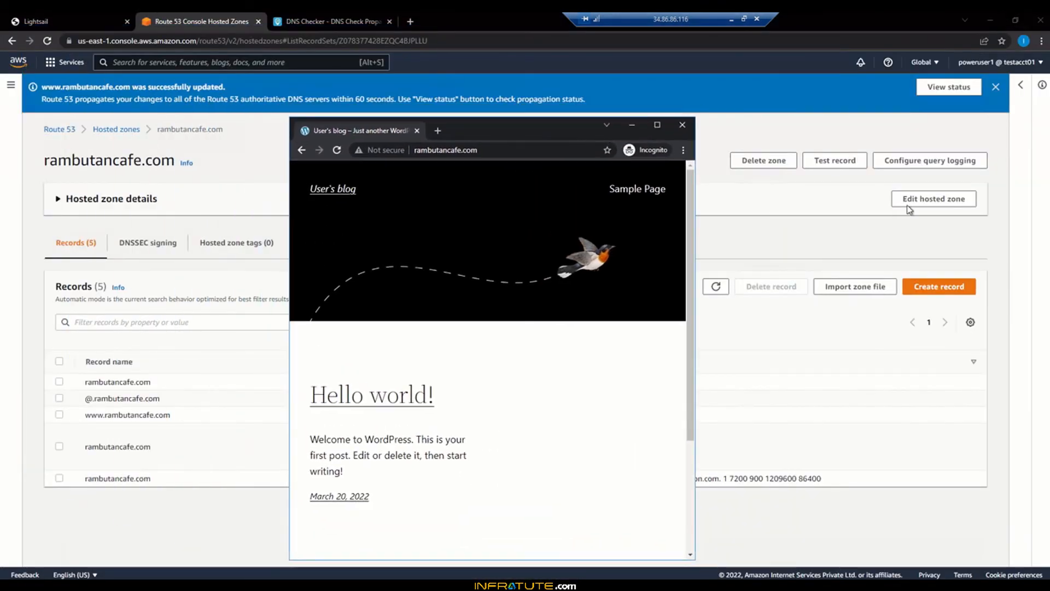
{"action": "left_click", "coordinate": [304, 16]}
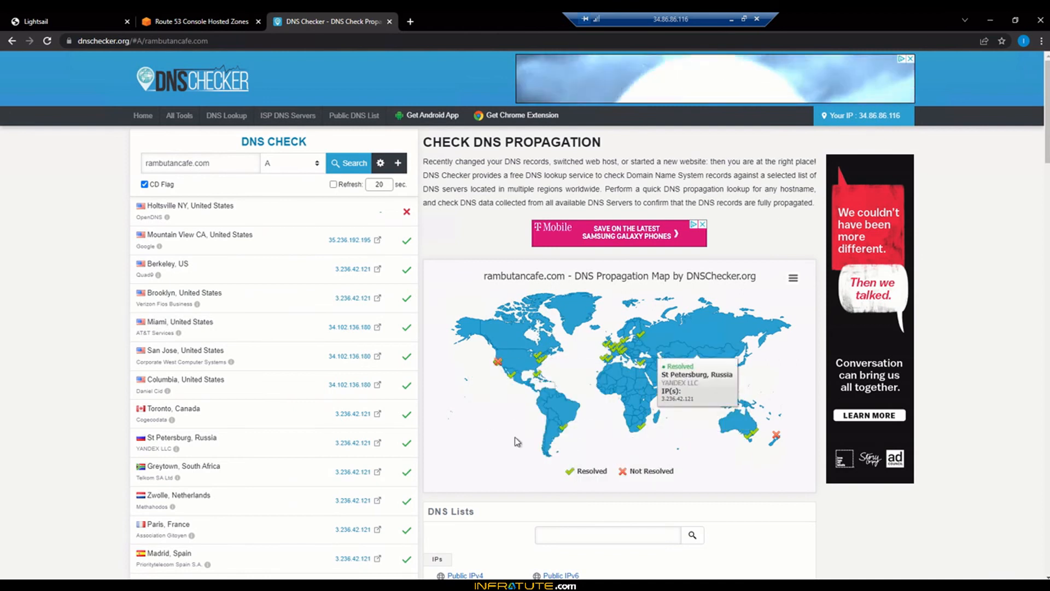
{"action": "left_click", "coordinate": [347, 170]}
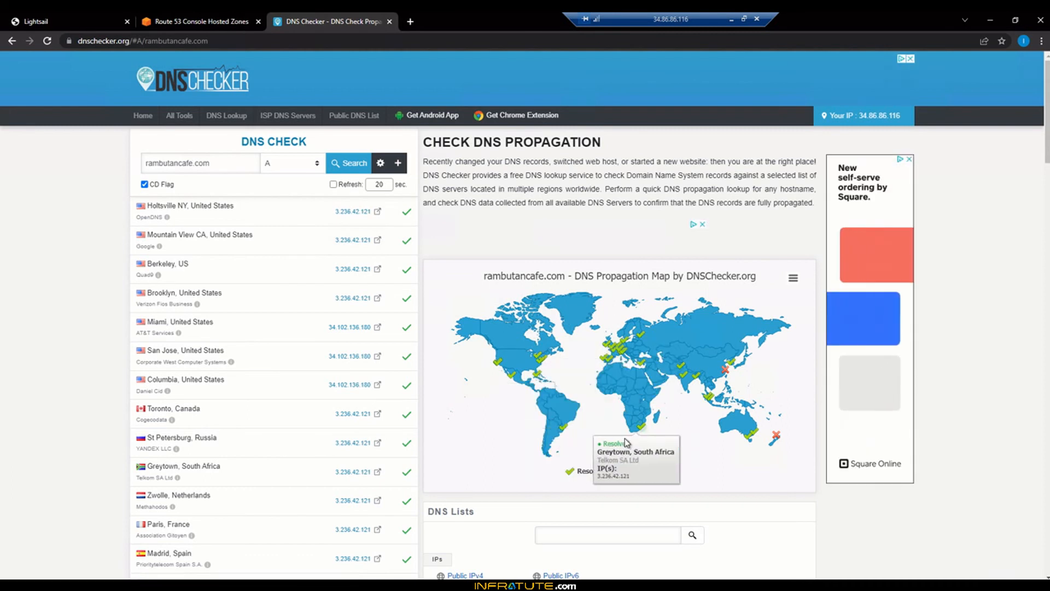
{"action": "left_click", "coordinate": [235, 584]}
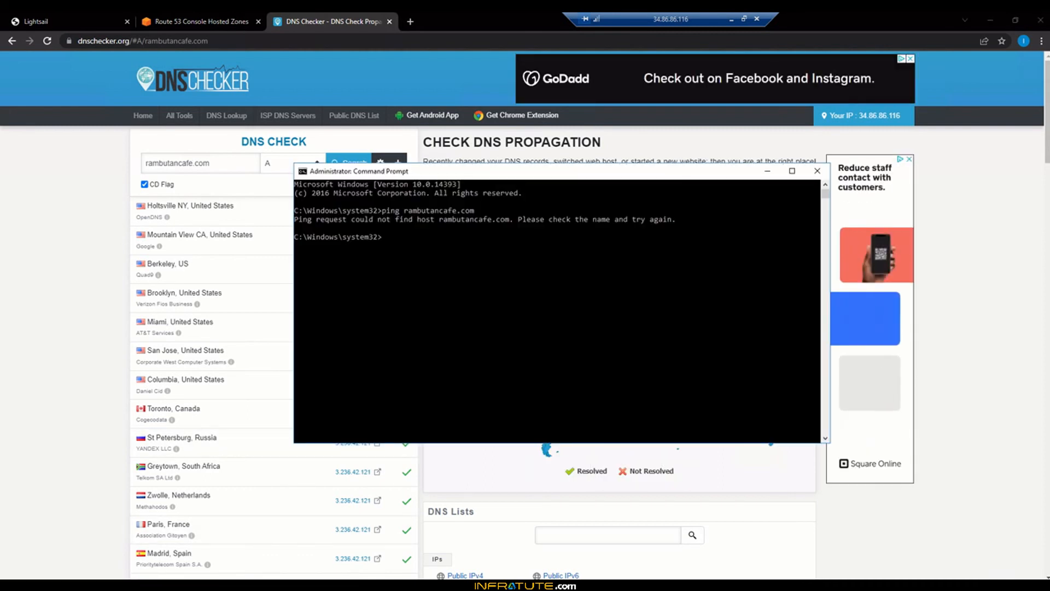
{"action": "left_click", "coordinate": [236, 584]}
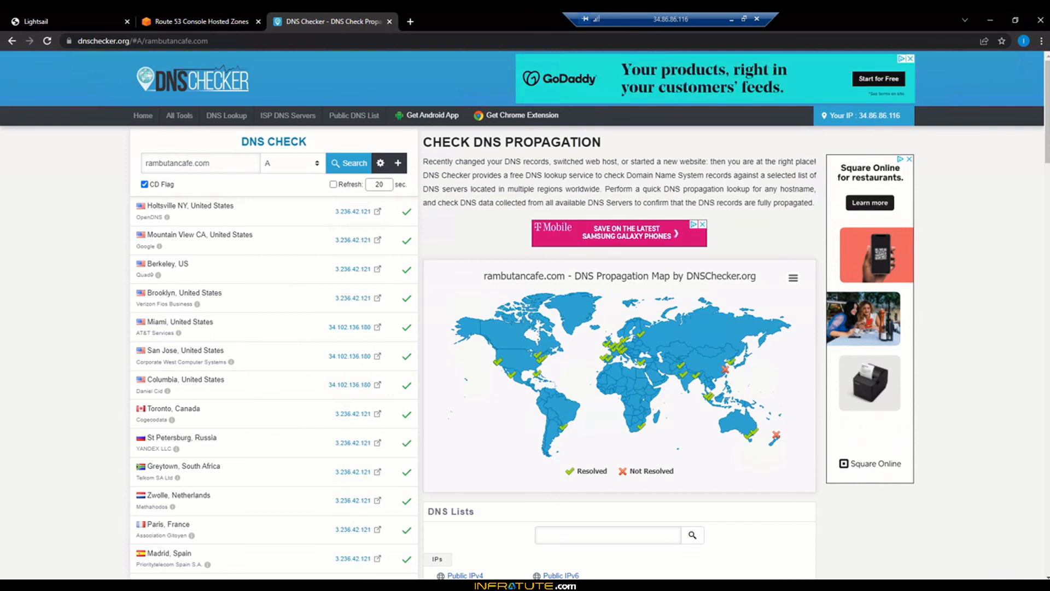
Switch to the browser window with the SetupVPN extension, disconnect from the United States and connect to the free Poland location.
{"action": "key", "text": "super+shift+Left"}
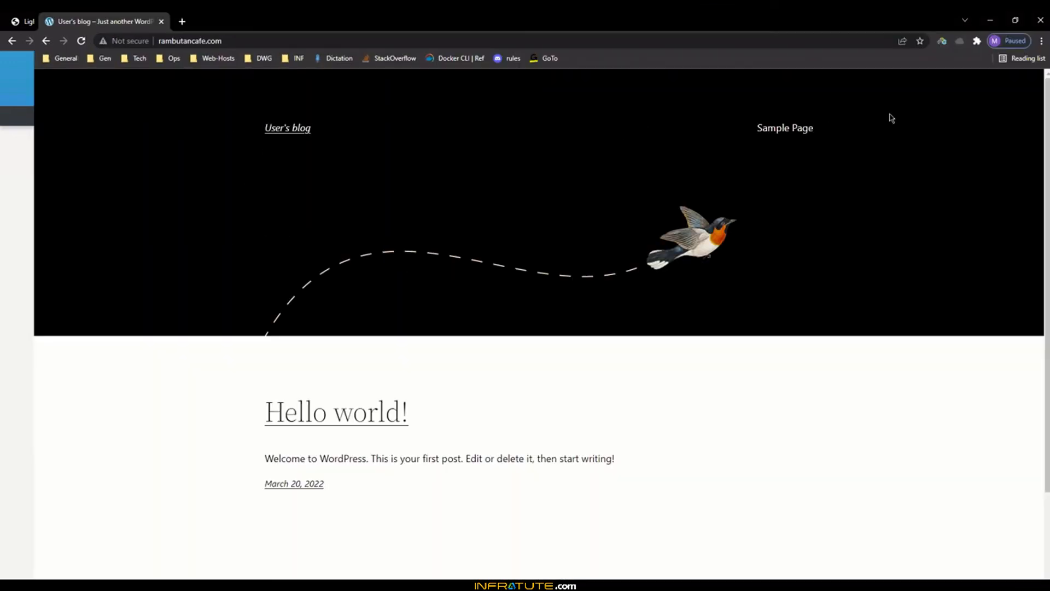
{"action": "left_click", "coordinate": [941, 41]}
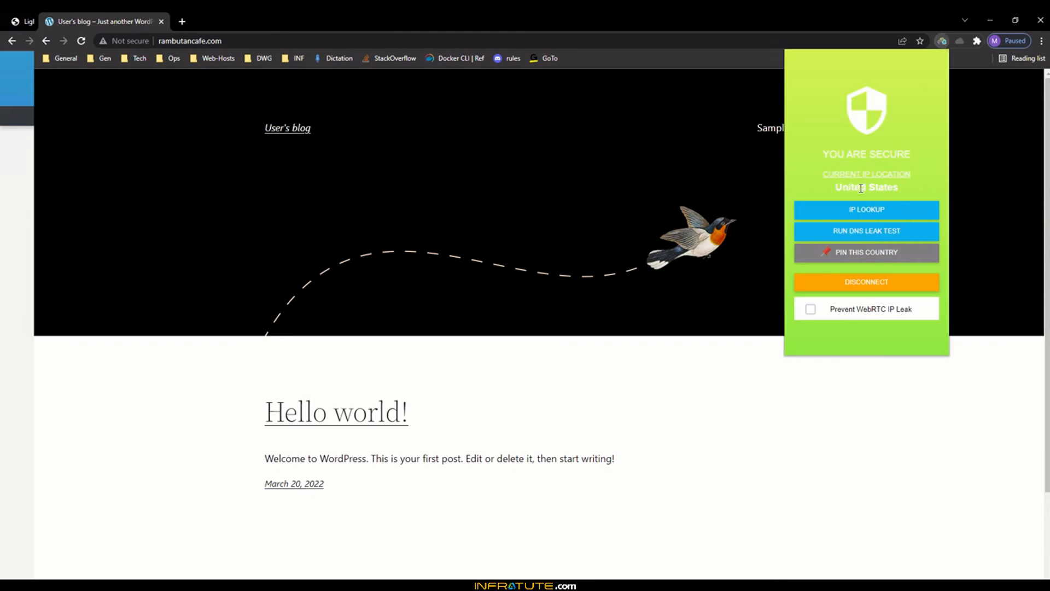
{"action": "left_click", "coordinate": [856, 282]}
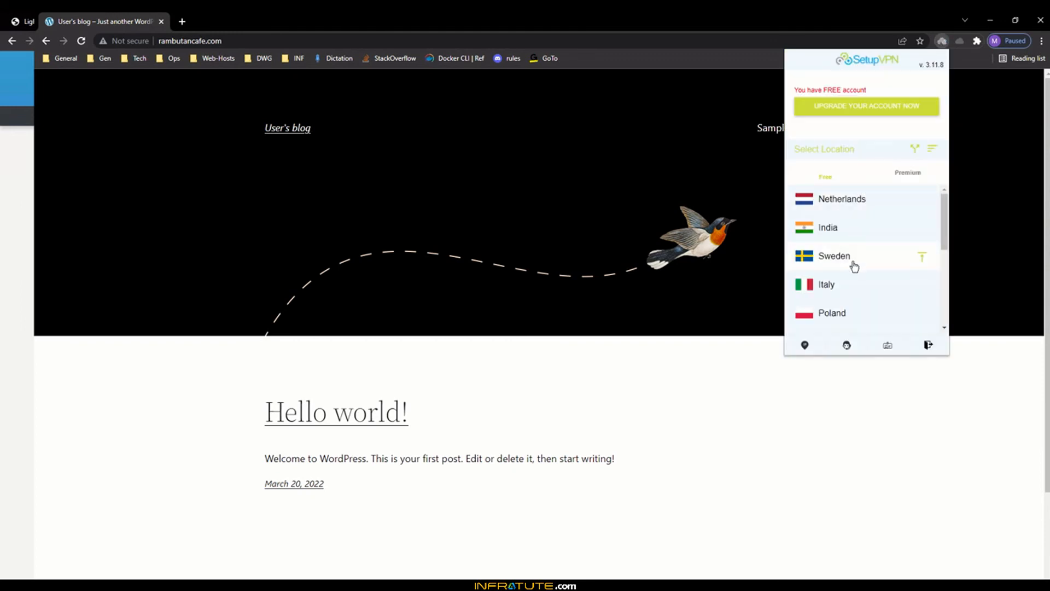
{"action": "scroll", "coordinate": [854, 267], "scroll_direction": "down", "scroll_amount": 5}
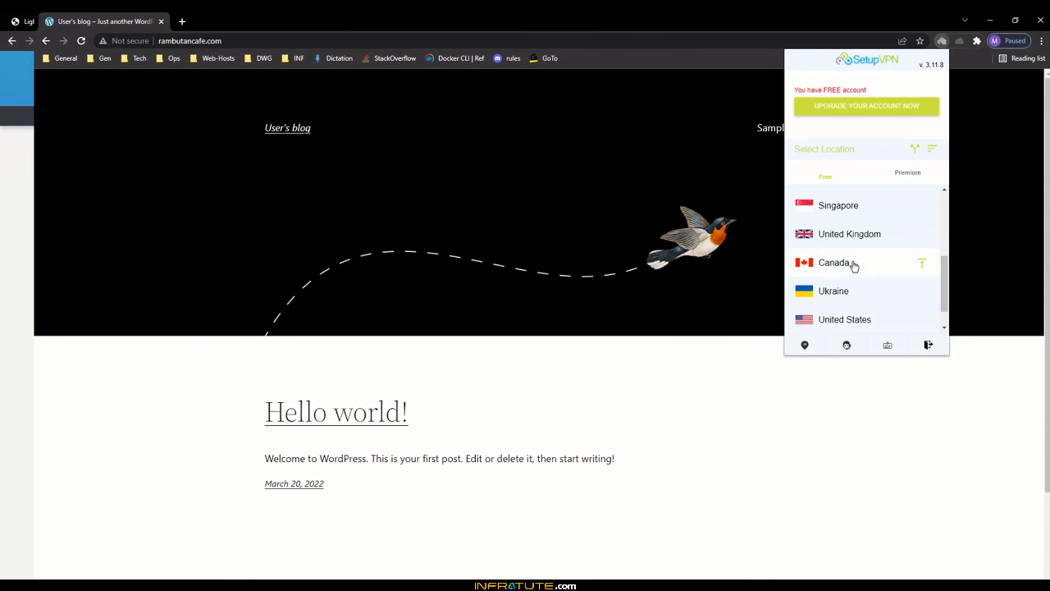
{"action": "scroll", "coordinate": [846, 300], "scroll_direction": "up", "scroll_amount": 3}
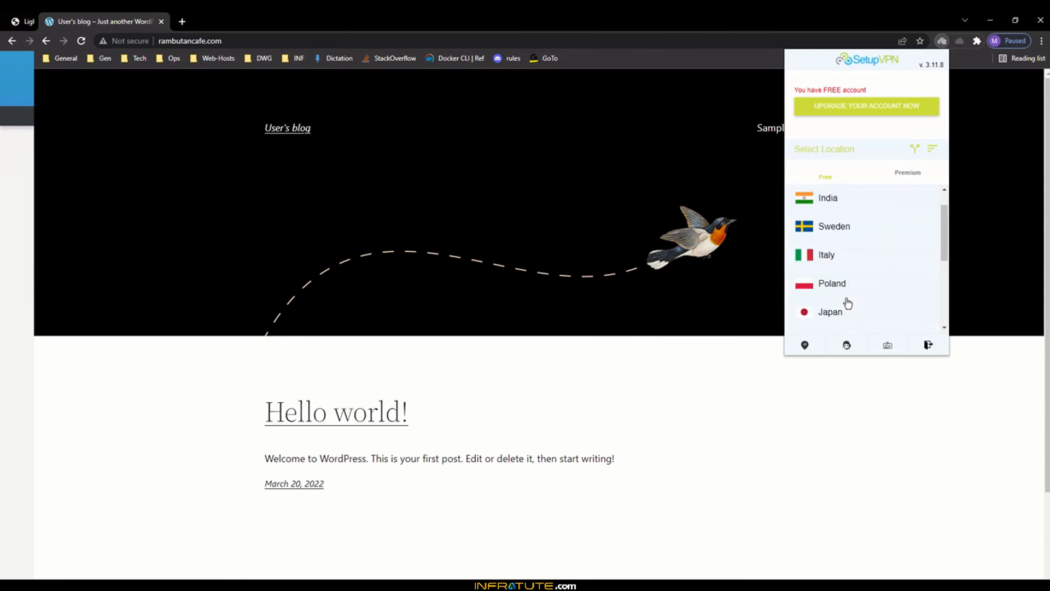
{"action": "left_click", "coordinate": [847, 292]}
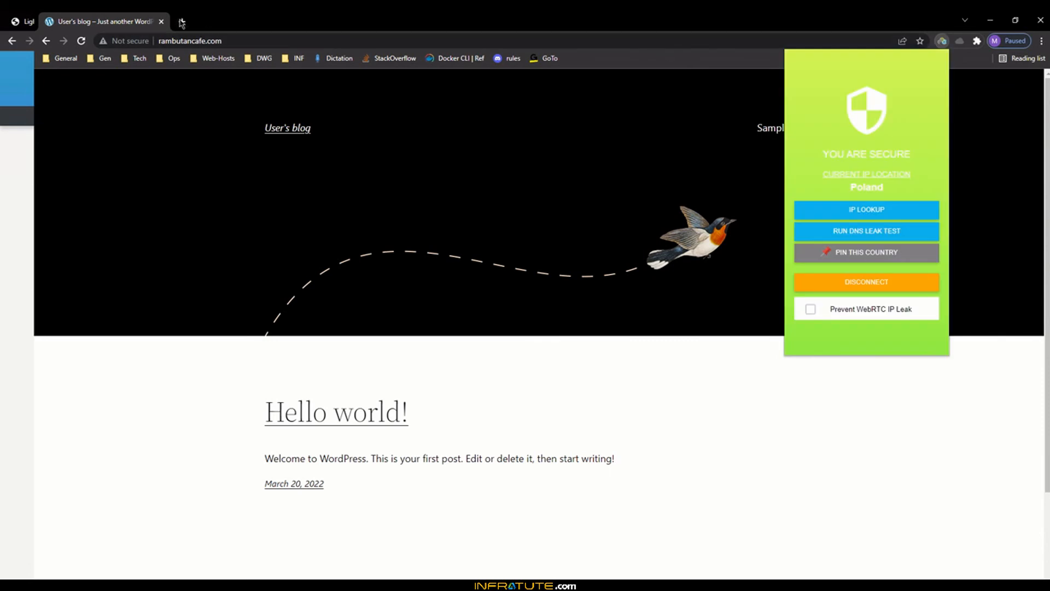
Replace the old site tab with a new one, load rambutancafe.com through the VPN and check the connected VPN location.
{"action": "left_click", "coordinate": [182, 22]}
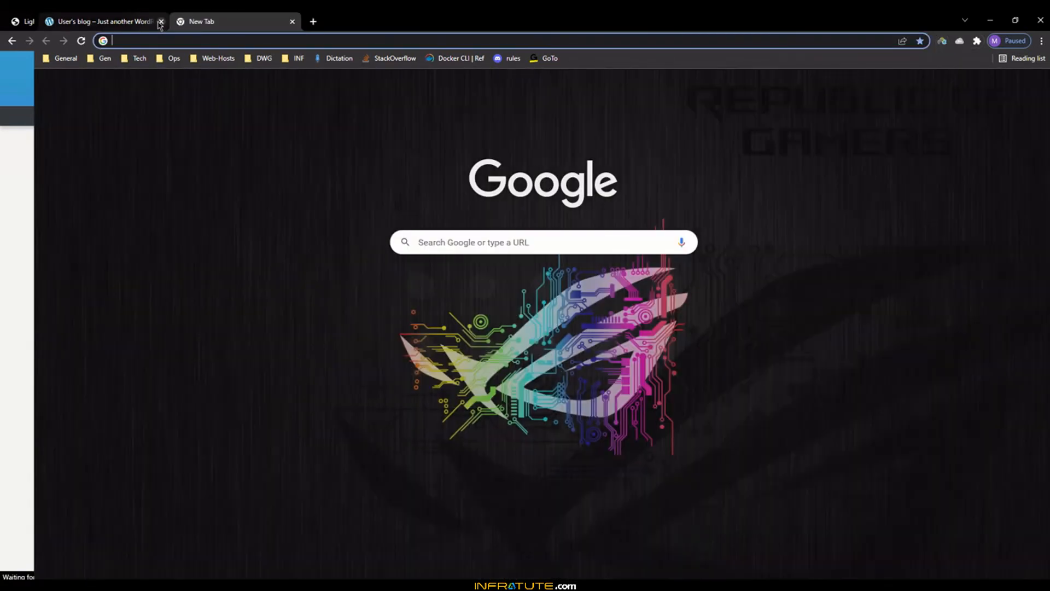
{"action": "left_click", "coordinate": [157, 22]}
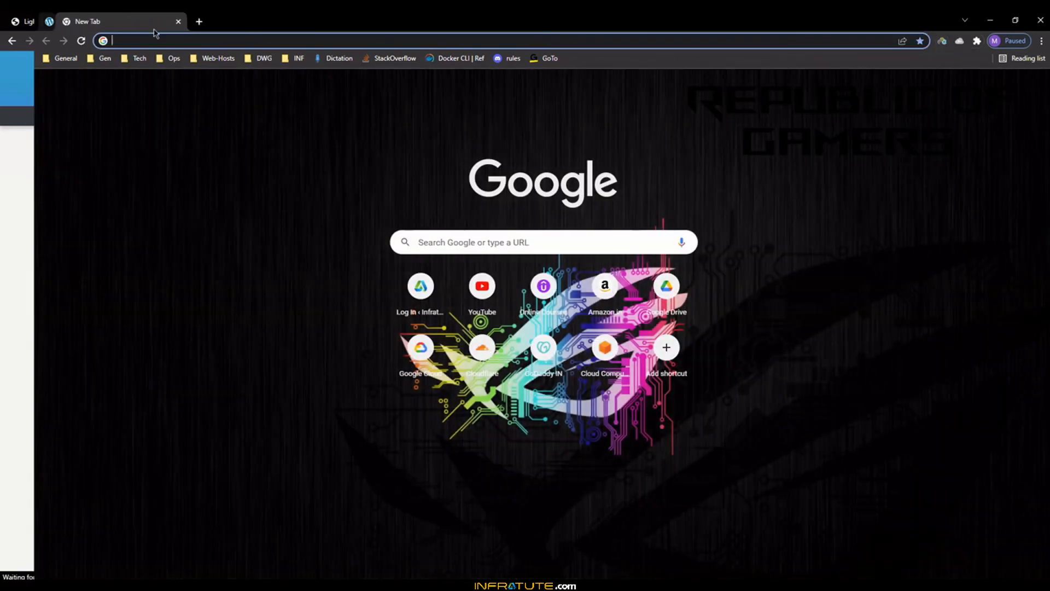
{"action": "left_click", "coordinate": [156, 37]}
{"action": "type", "text": "ram"}
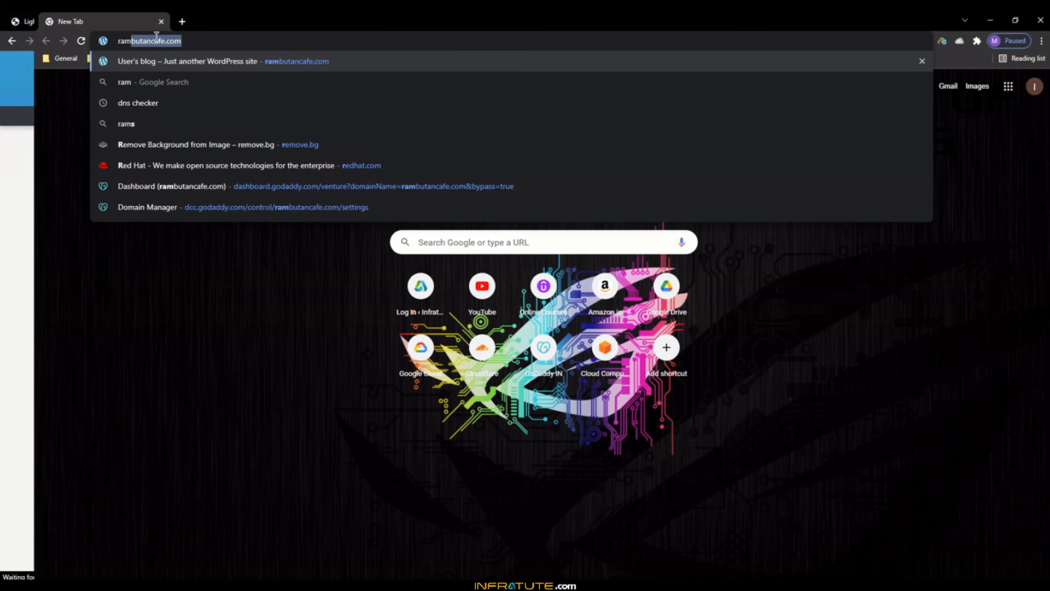
{"action": "key", "text": "Return"}
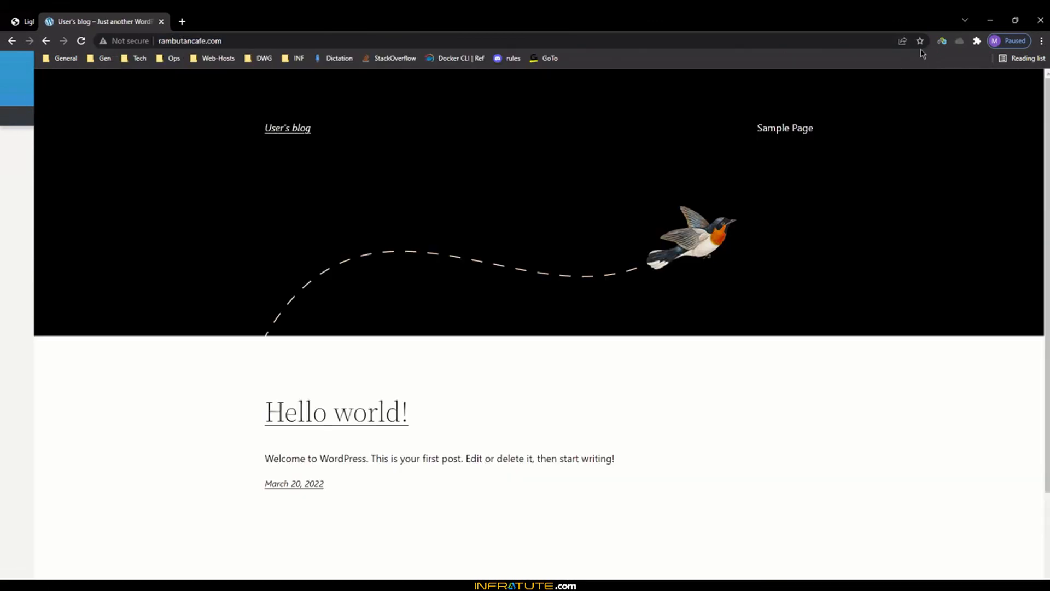
{"action": "left_click", "coordinate": [941, 43]}
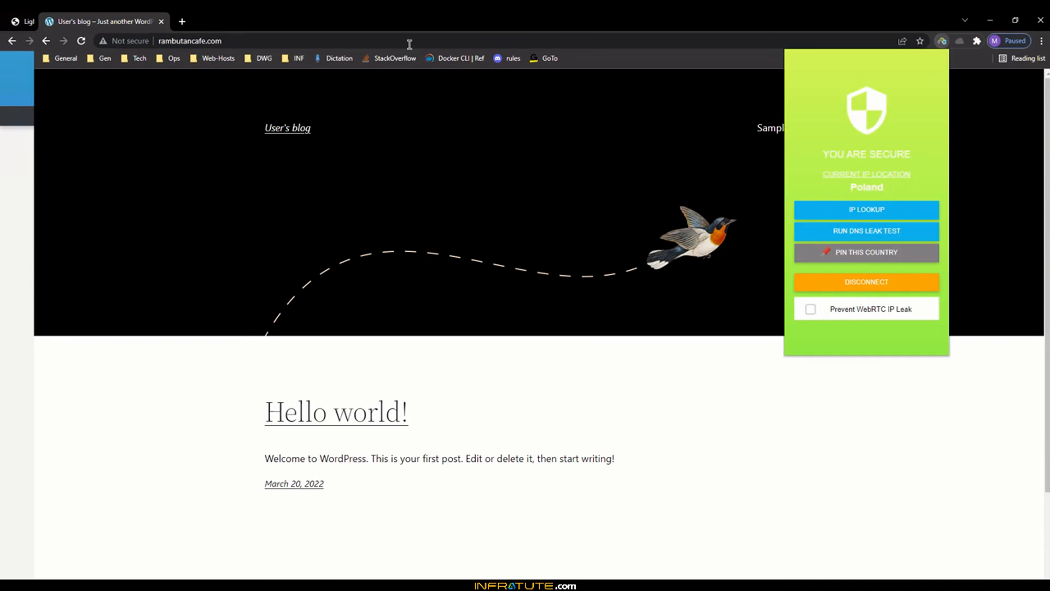
{"action": "left_click", "coordinate": [317, 38]}
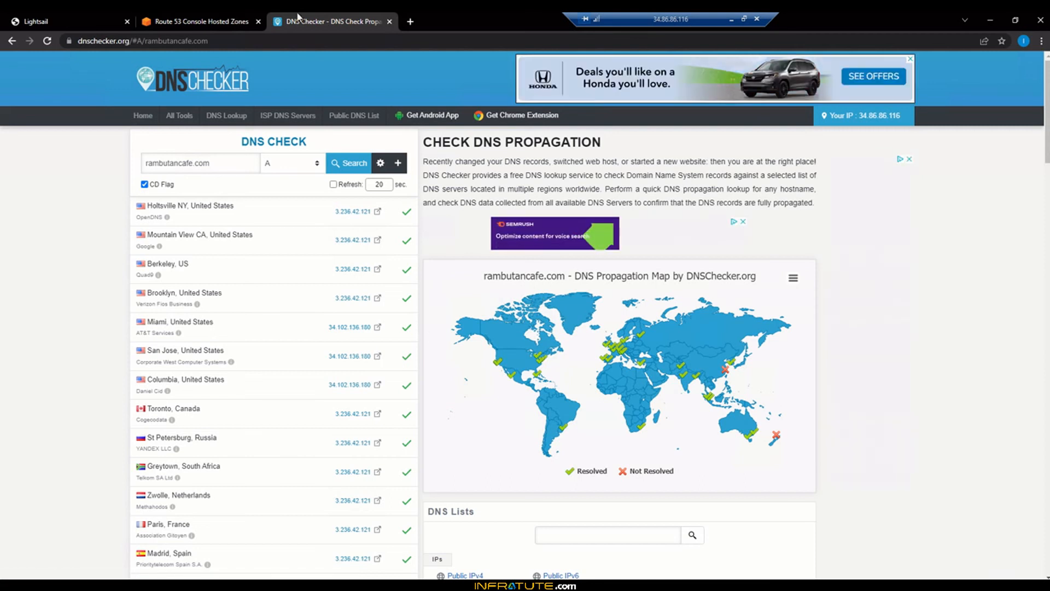
Dismiss the update notice on the Route 53 hosted zone, review the available types for a new record and return to the zone's record list.
{"action": "left_click", "coordinate": [223, 16]}
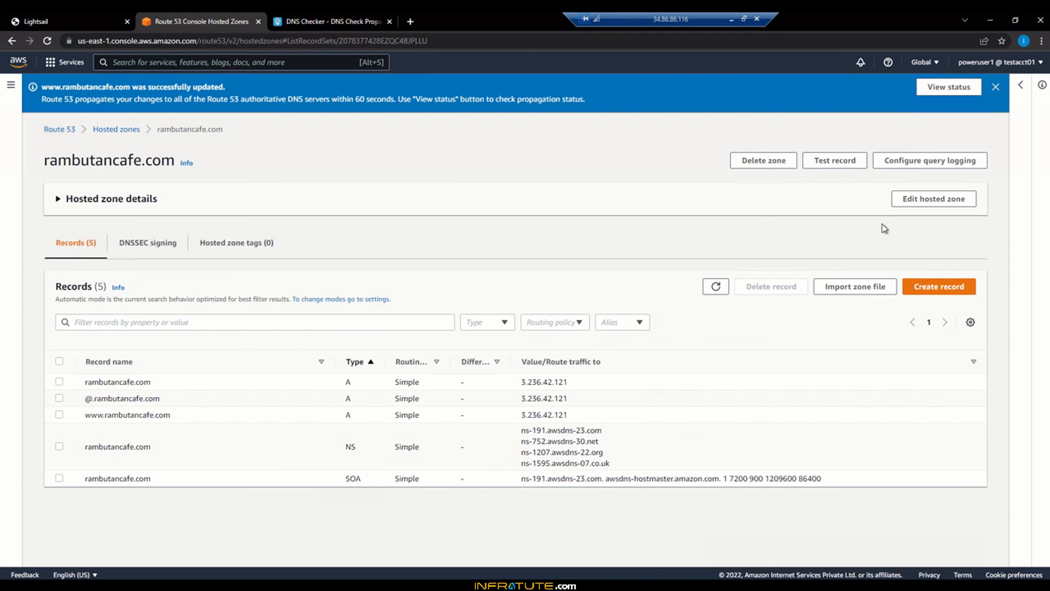
{"action": "left_click", "coordinate": [996, 89]}
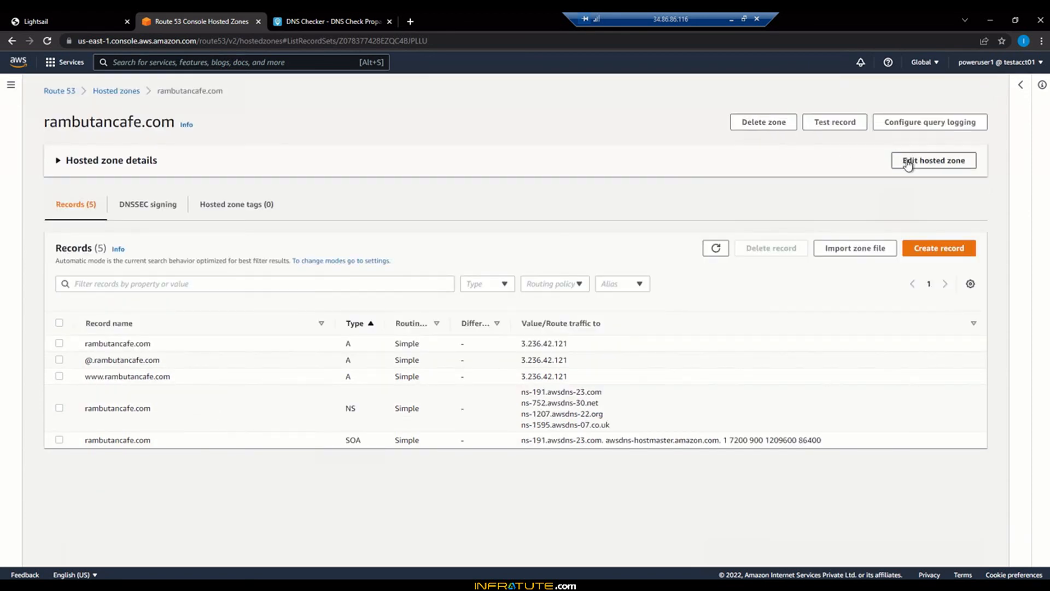
{"action": "left_click", "coordinate": [936, 248]}
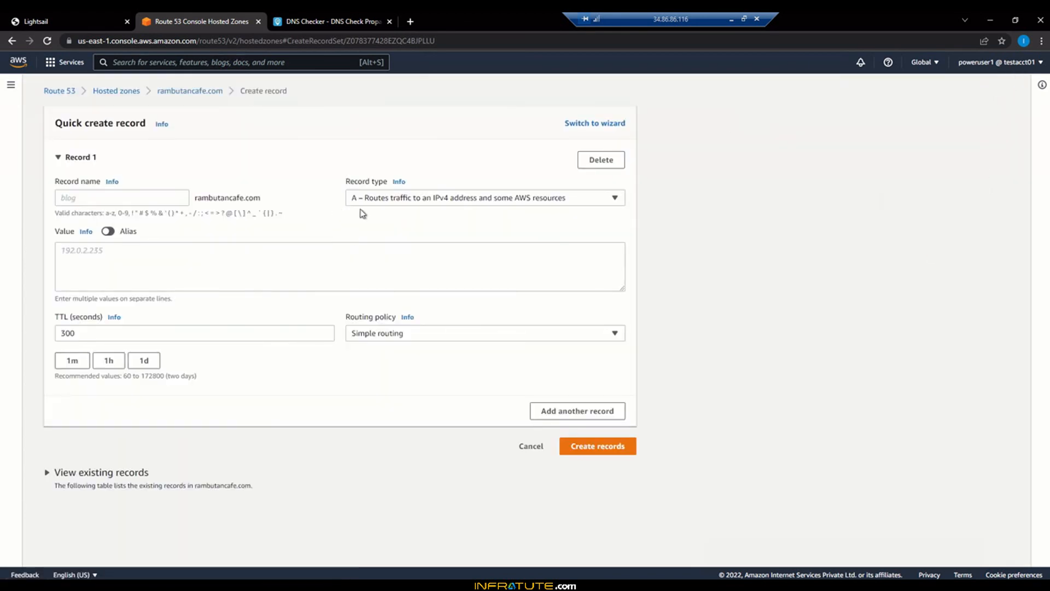
{"action": "left_click", "coordinate": [432, 201]}
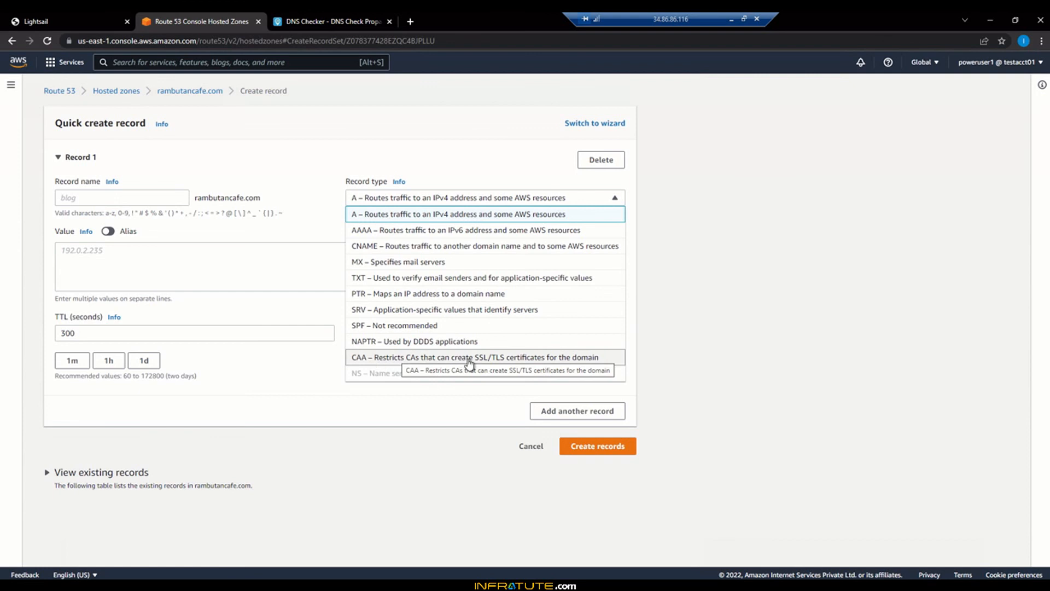
{"action": "left_click", "coordinate": [739, 304]}
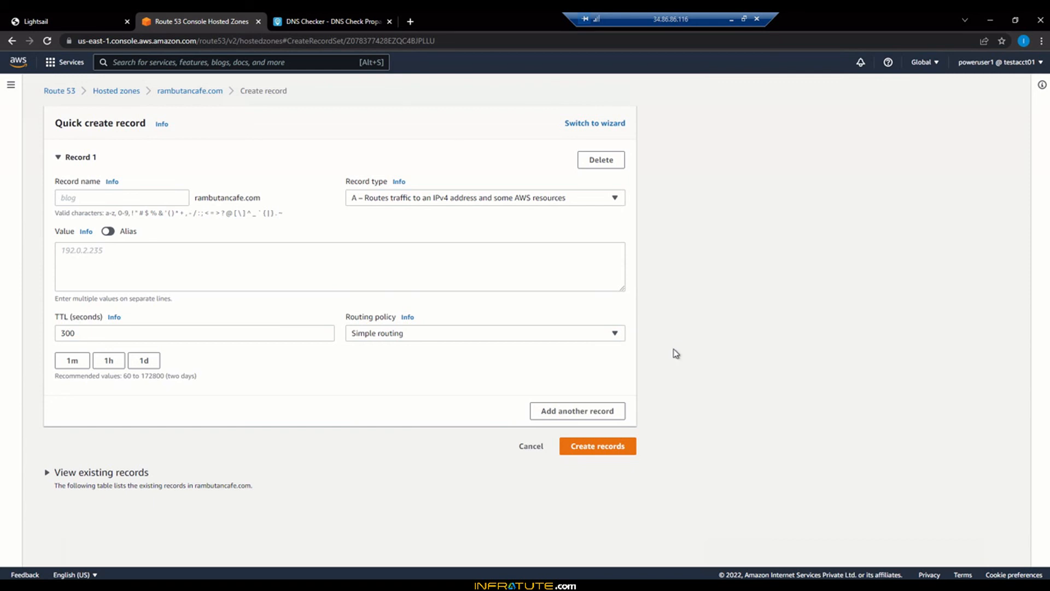
{"action": "left_click", "coordinate": [178, 94]}
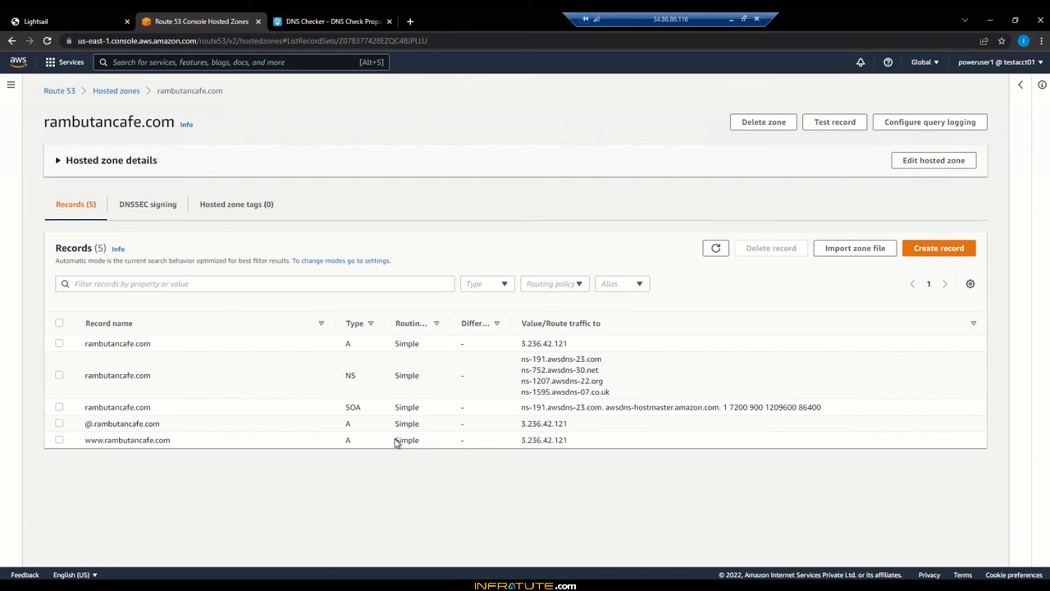
Rerun the DNS Checker lookup of A records for rambutancafe.com and review the results for all server locations.
{"action": "left_click", "coordinate": [333, 17]}
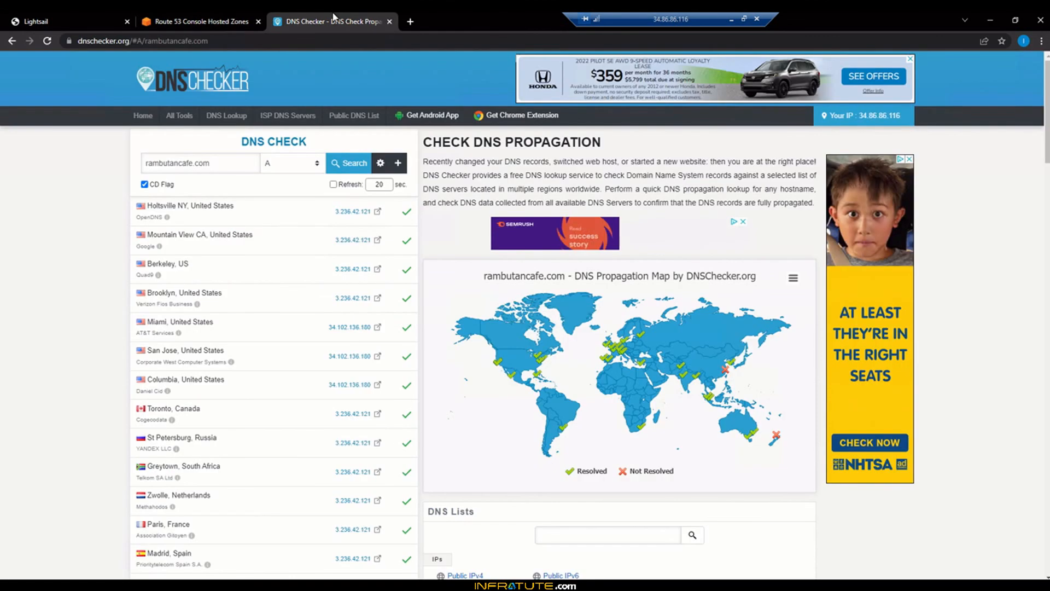
{"action": "left_click", "coordinate": [348, 164]}
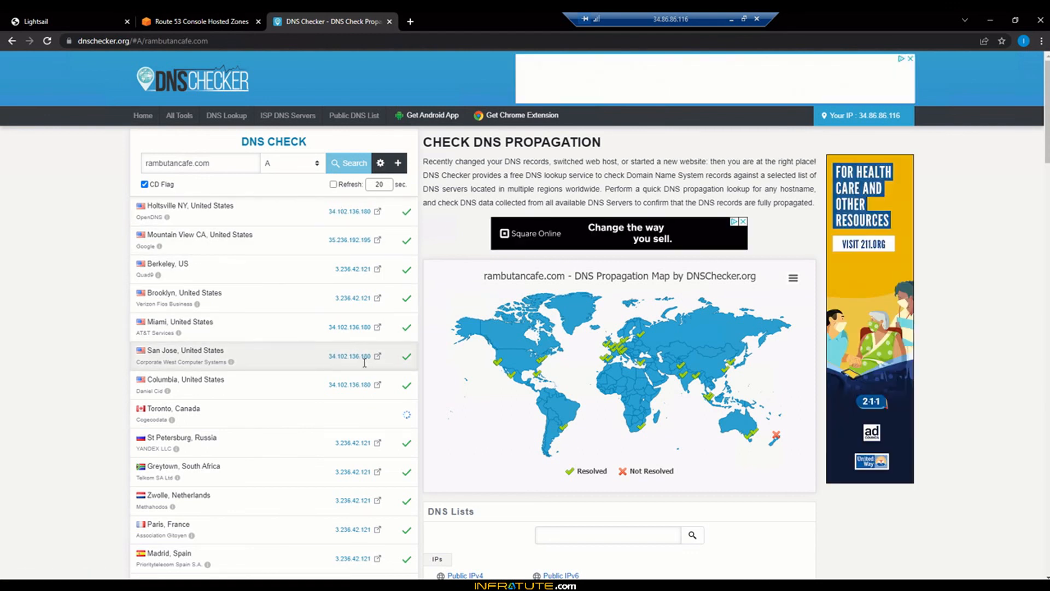
{"action": "scroll", "coordinate": [367, 367], "scroll_direction": "down", "scroll_amount": 6}
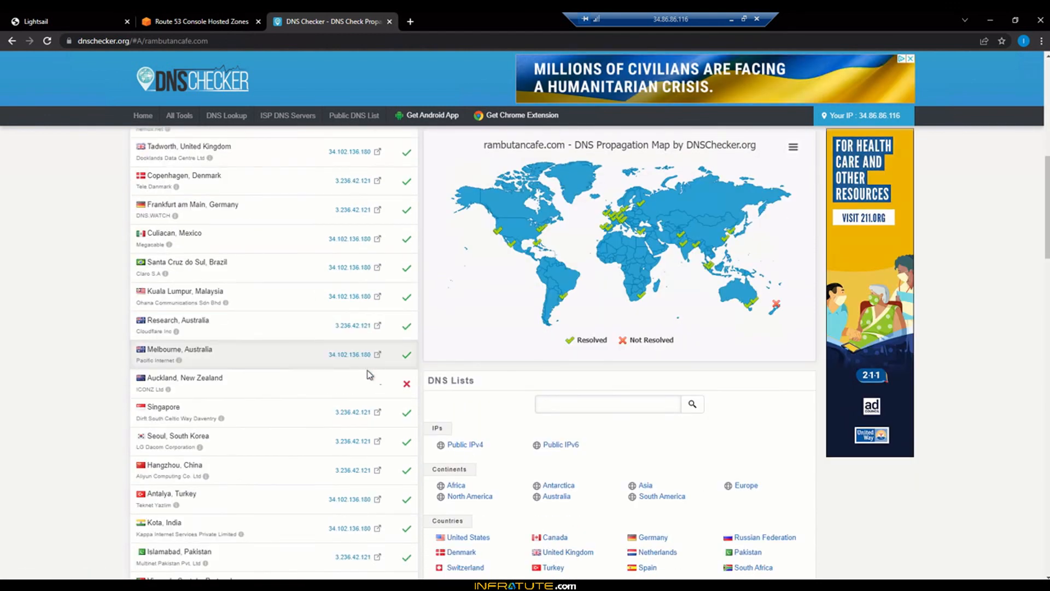
{"action": "scroll", "coordinate": [368, 372], "scroll_direction": "down", "scroll_amount": 3}
{"action": "scroll", "coordinate": [367, 372], "scroll_direction": "up", "scroll_amount": 6}
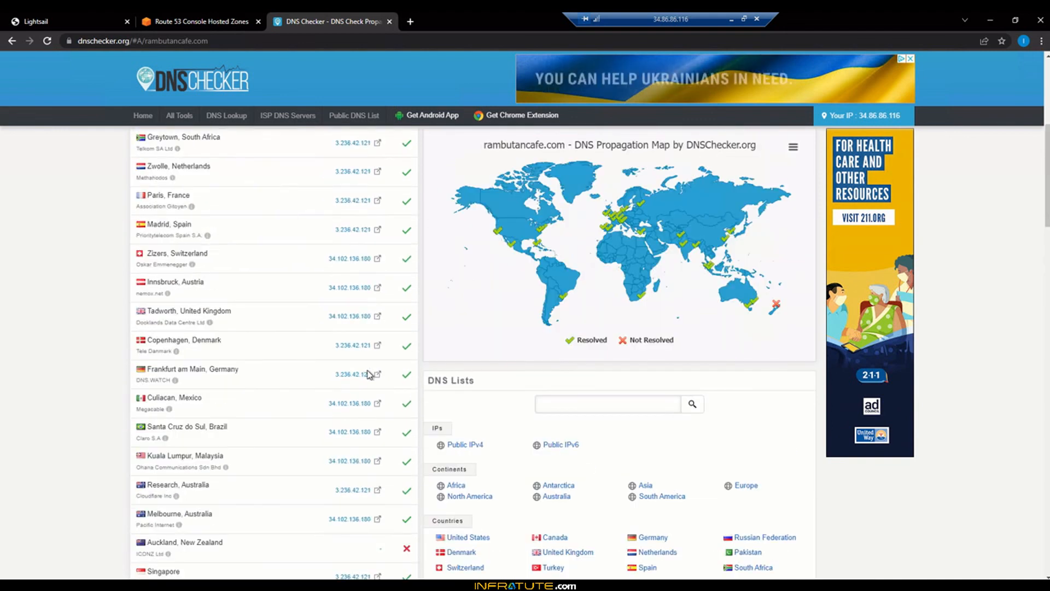
{"action": "scroll", "coordinate": [366, 374], "scroll_direction": "up", "scroll_amount": 5}
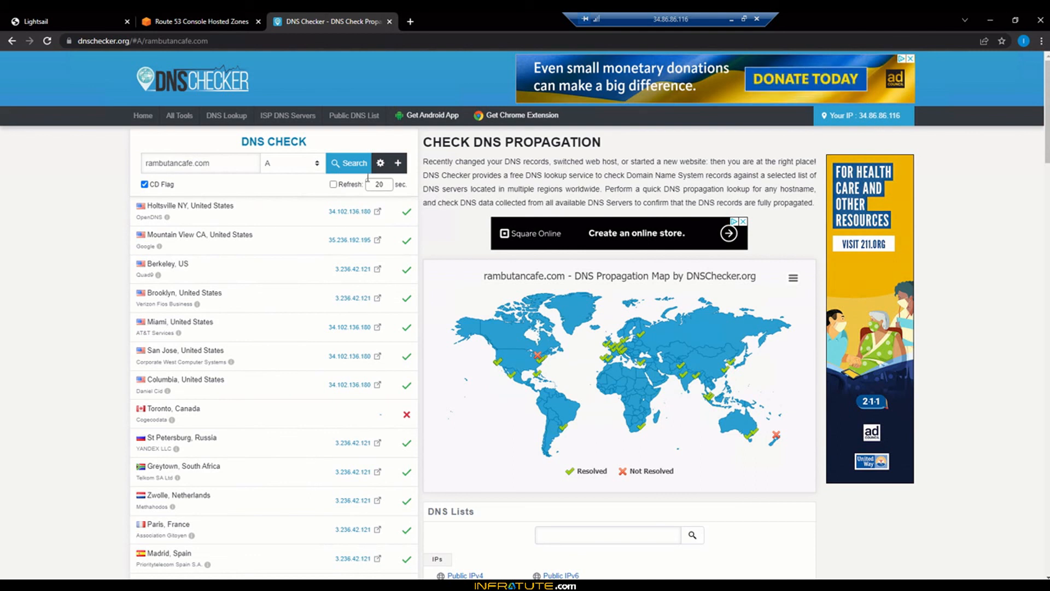
Review the Route 53 records and the Lightsail WordPress-1 instance, and bring up and close the incognito site window.
{"action": "left_click", "coordinate": [230, 16]}
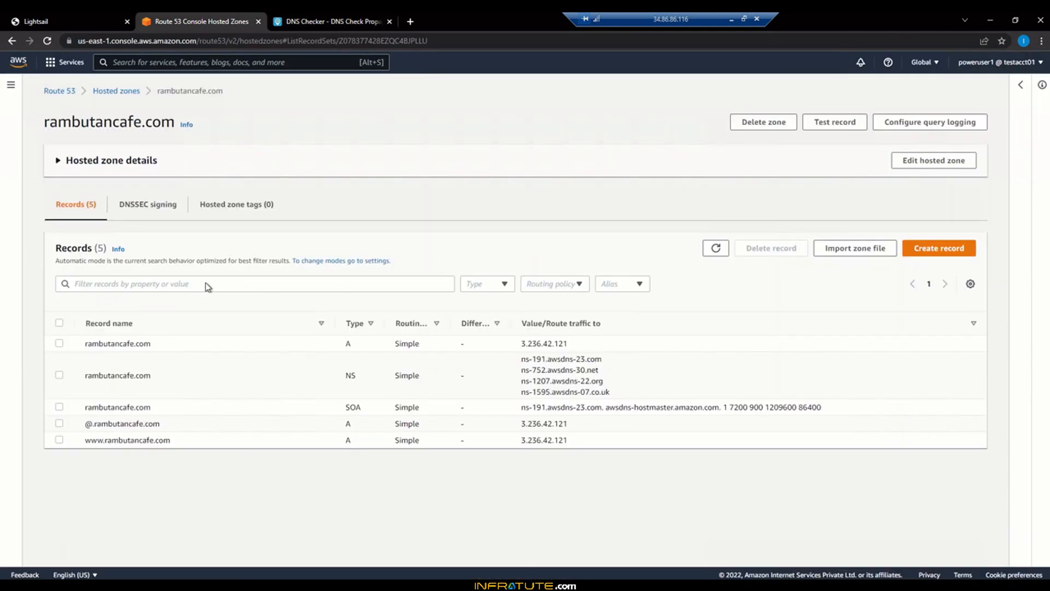
{"action": "left_click", "coordinate": [101, 16]}
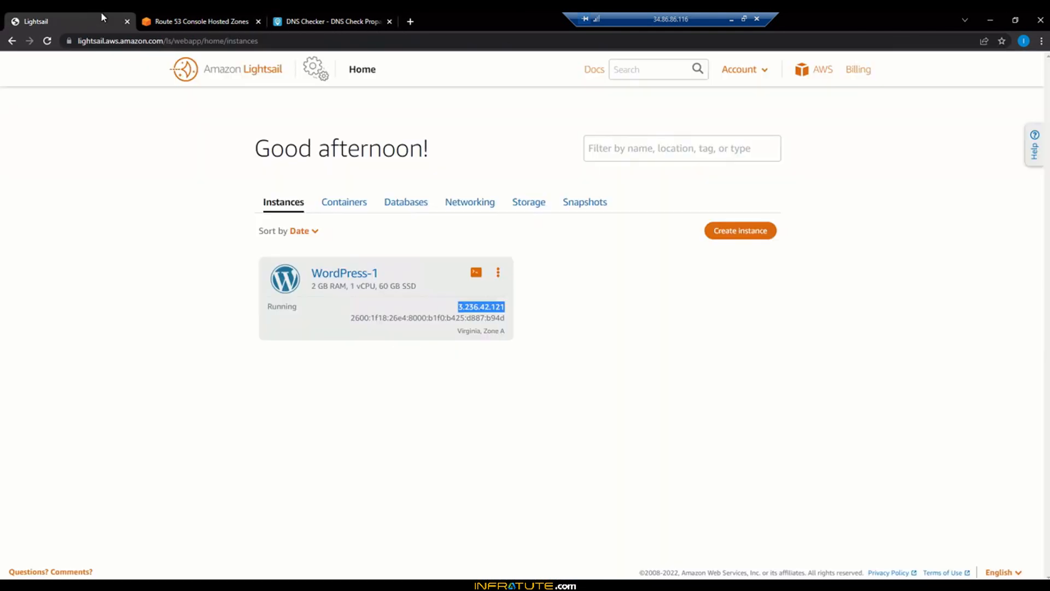
{"action": "left_click", "coordinate": [213, 16]}
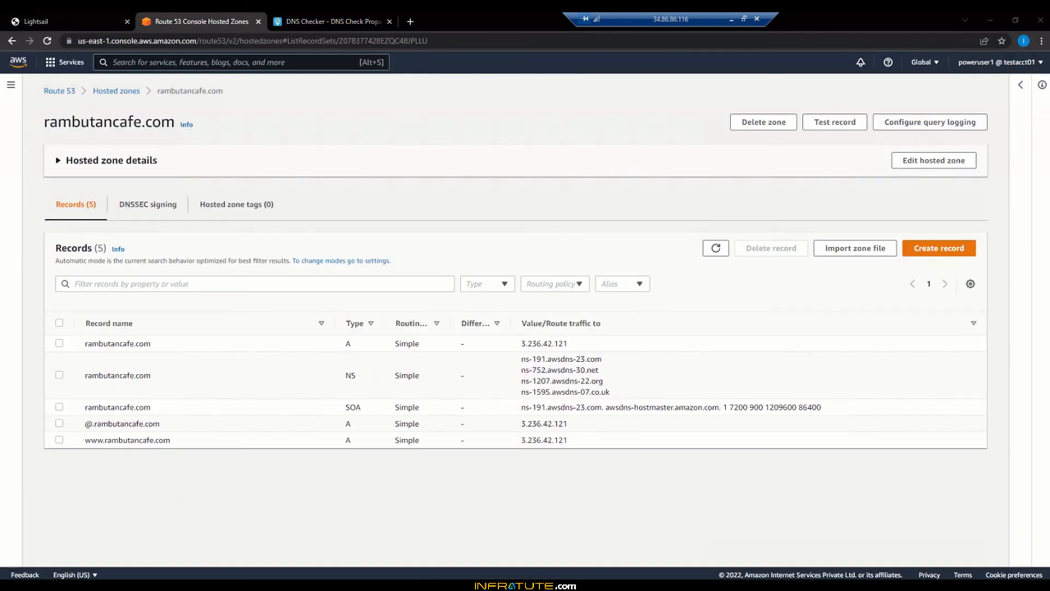
{"action": "left_click", "coordinate": [304, 533]}
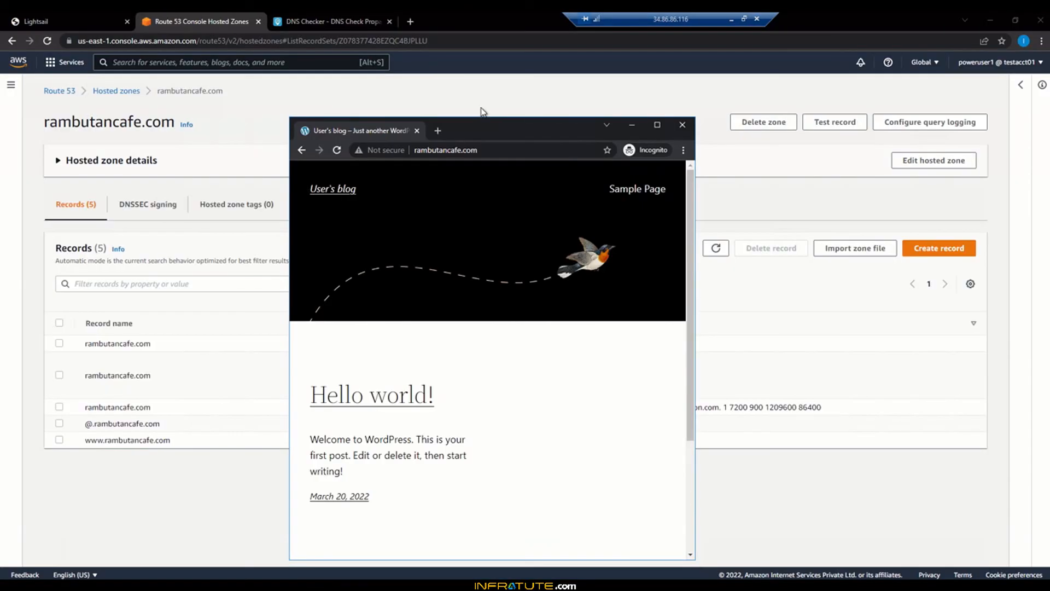
{"action": "left_click", "coordinate": [681, 125]}
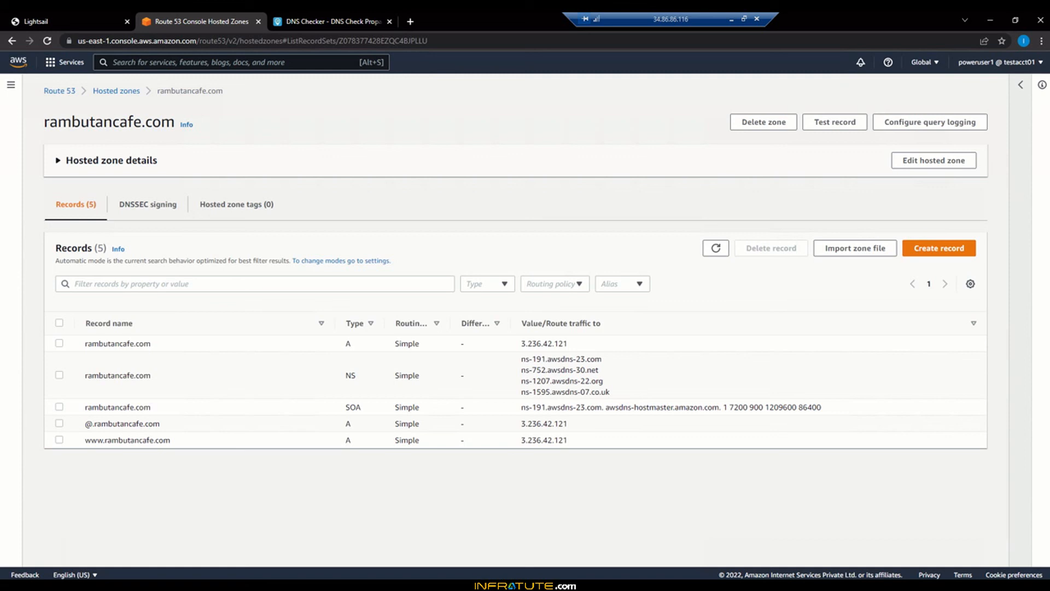
{"action": "left_click_drag", "start_coordinate": [1049, 55], "coordinate": [369, 217]}
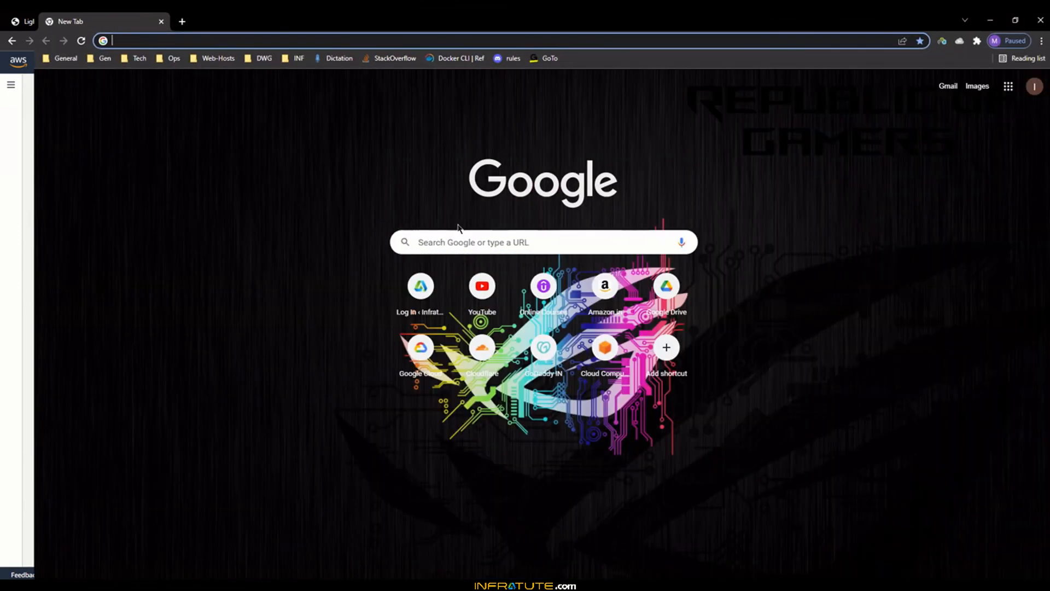
{"action": "left_click", "coordinate": [781, 44]}
{"action": "type", "text": "ww"}
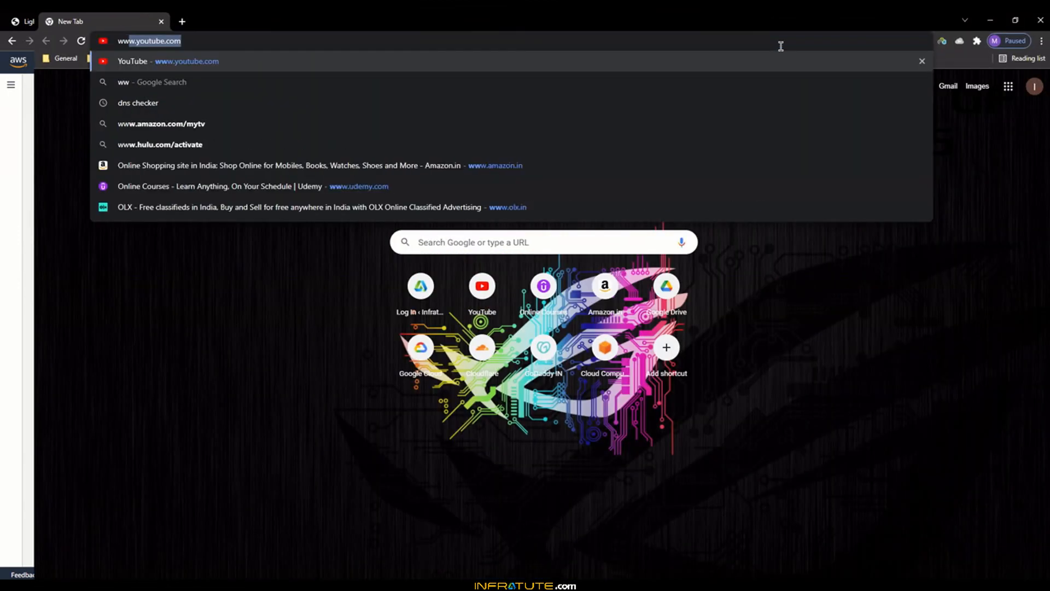
{"action": "type", "text": "w.rambuta"}
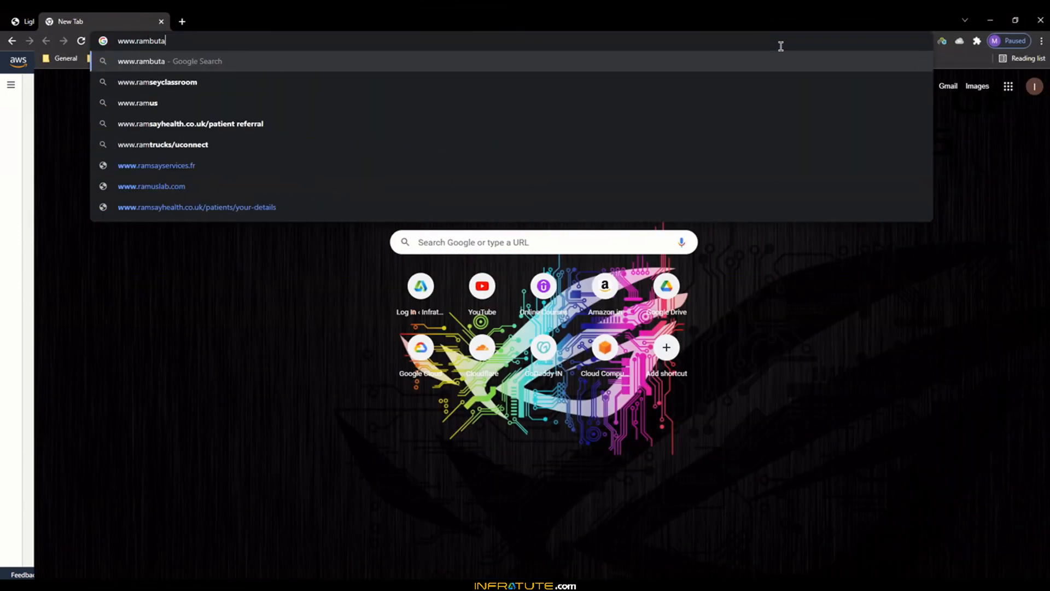
{"action": "type", "text": "ncafe.com"}
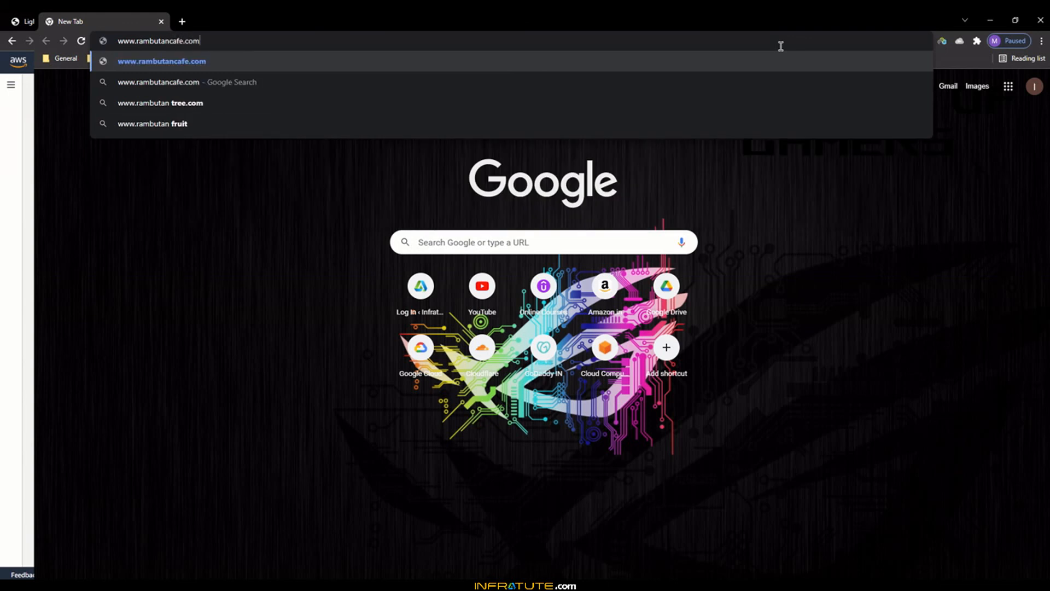
{"action": "key", "text": "Return"}
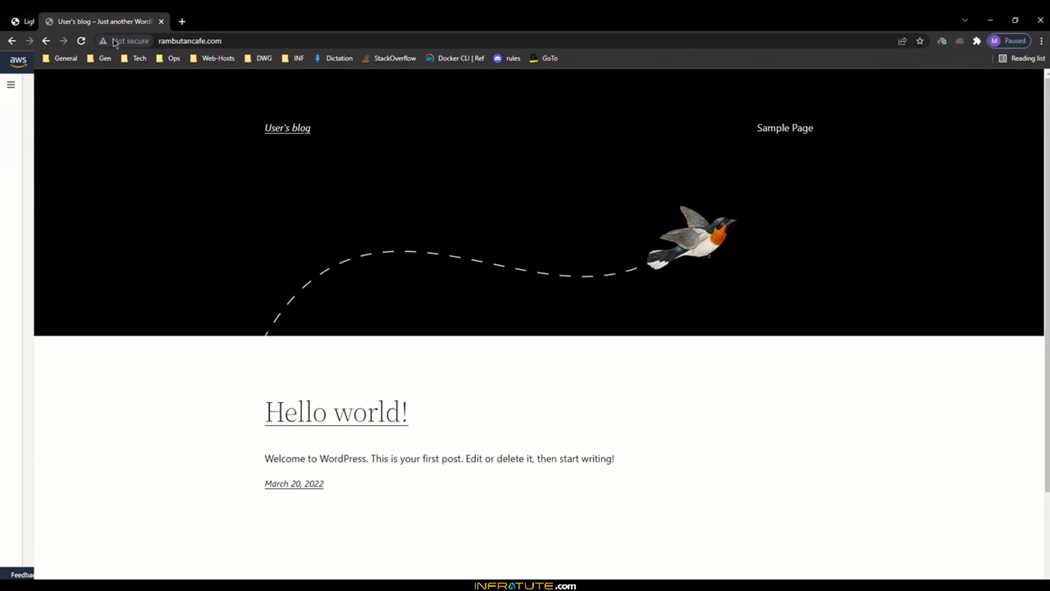
View the site's connection security information and reveal the full web address to check the www prefix.
{"action": "left_click", "coordinate": [123, 41]}
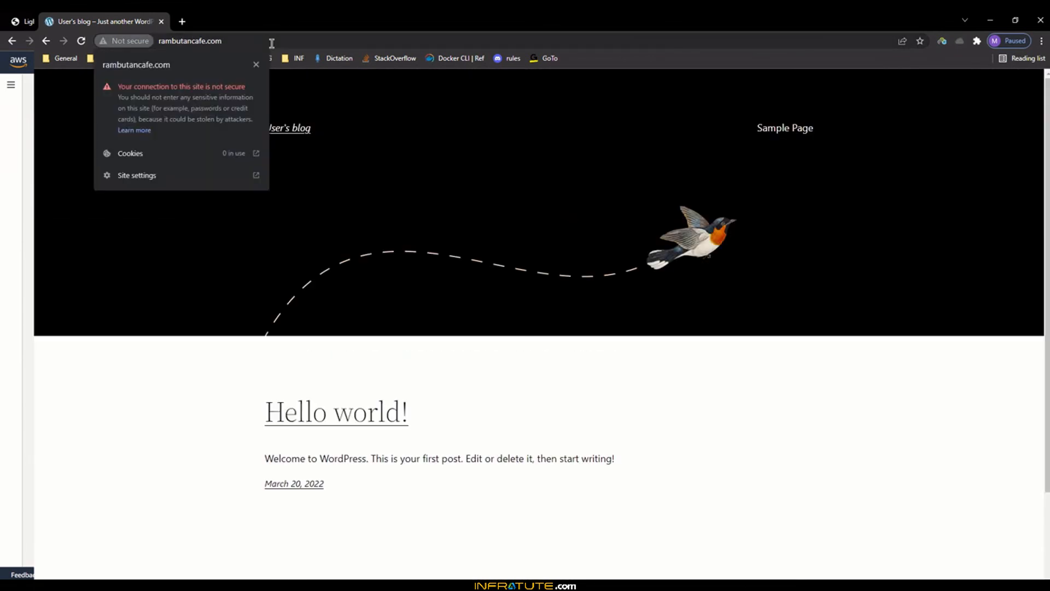
{"action": "left_click", "coordinate": [272, 42]}
{"action": "left_click", "coordinate": [272, 41]}
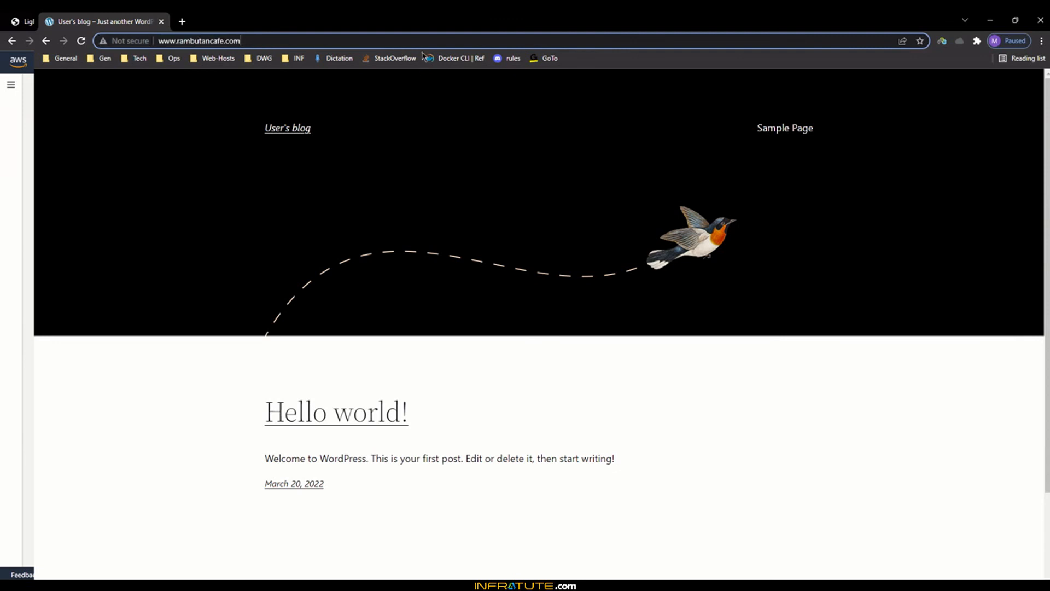
Disconnect SetupVPN from its current location and connect it to the free Netherlands location.
{"action": "left_click", "coordinate": [942, 42]}
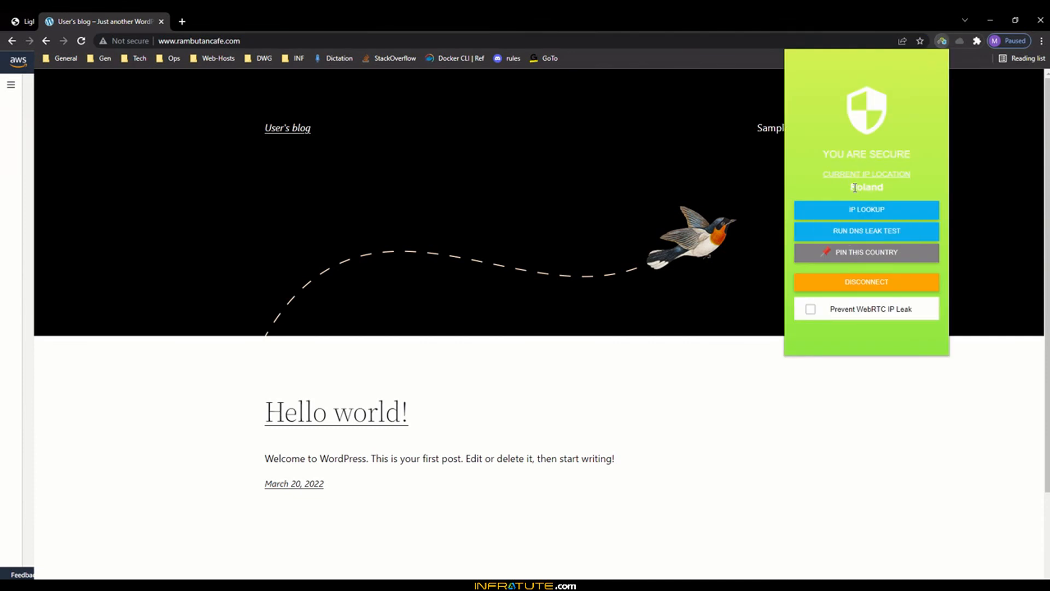
{"action": "left_click", "coordinate": [866, 289]}
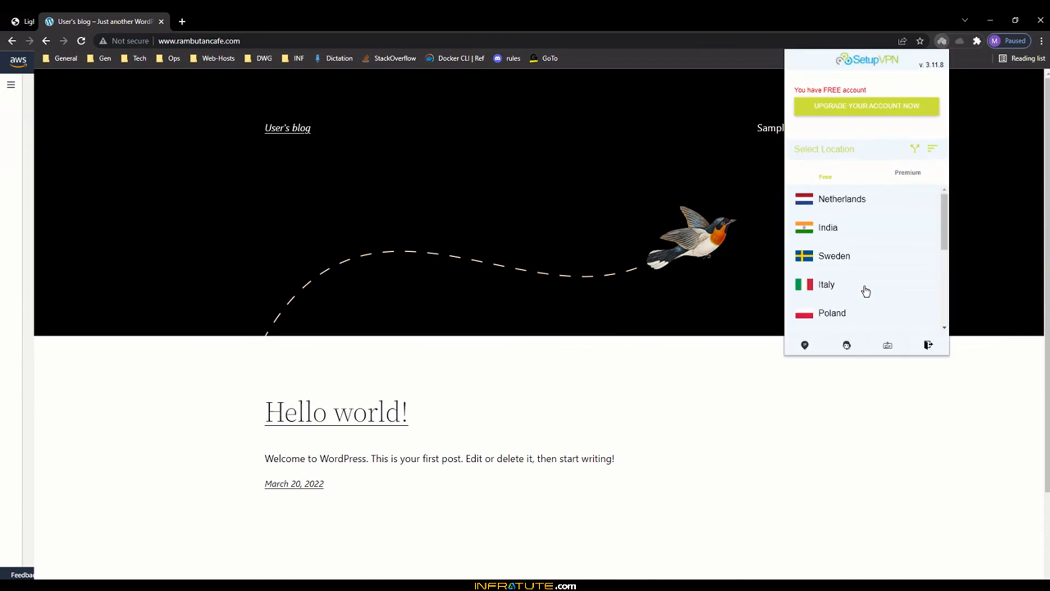
{"action": "left_click", "coordinate": [859, 203]}
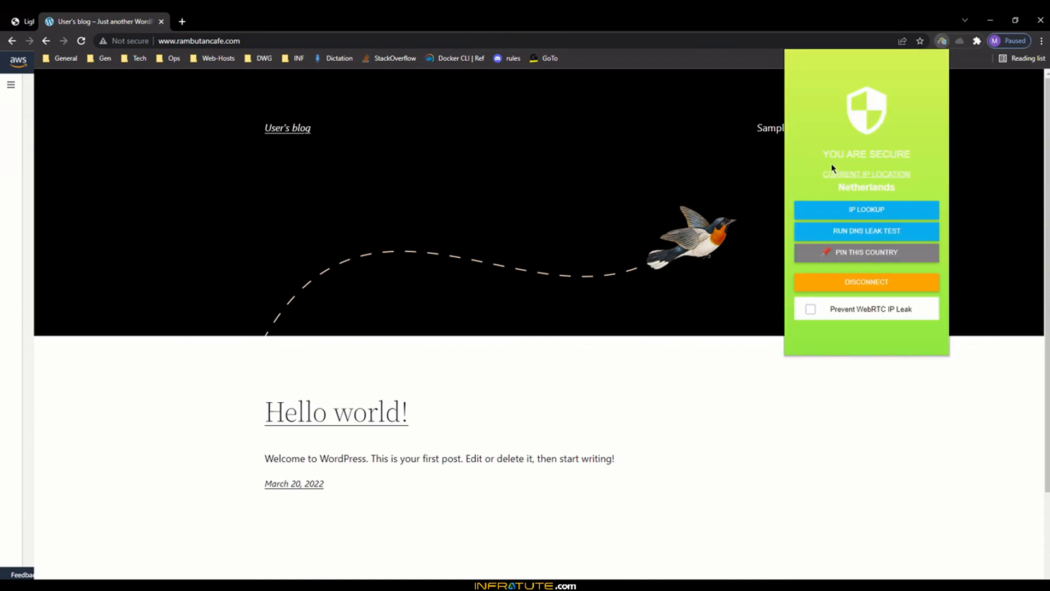
{"action": "left_click", "coordinate": [182, 22]}
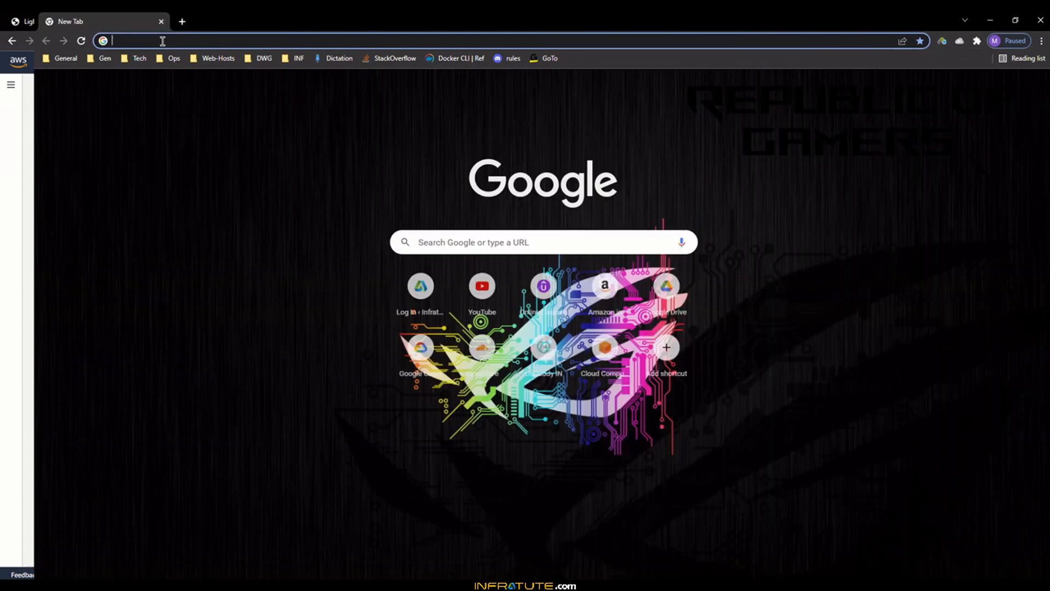
{"action": "left_click", "coordinate": [163, 41]}
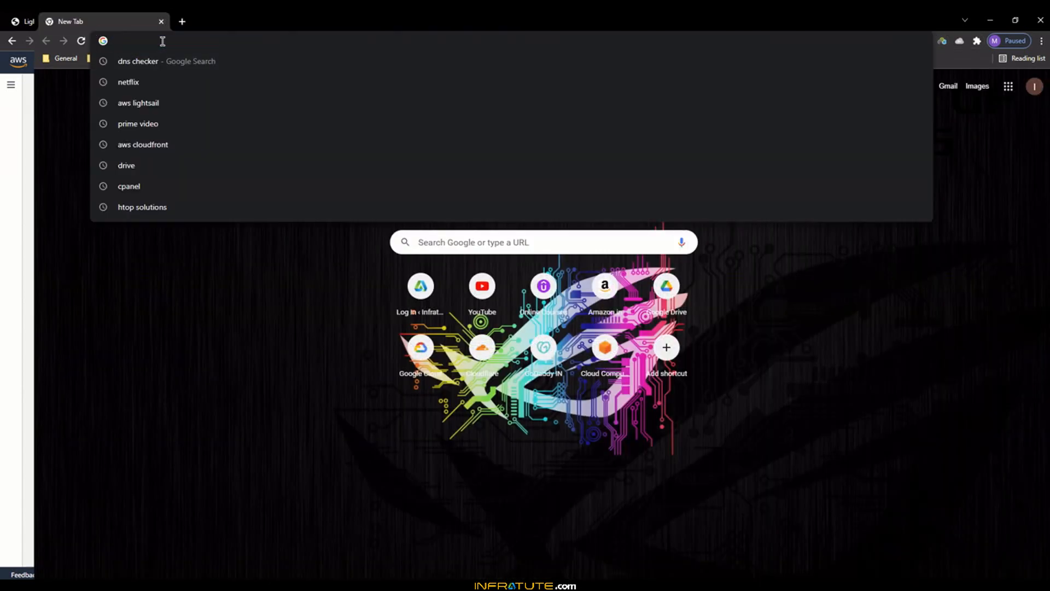
{"action": "type", "text": "www.ram"}
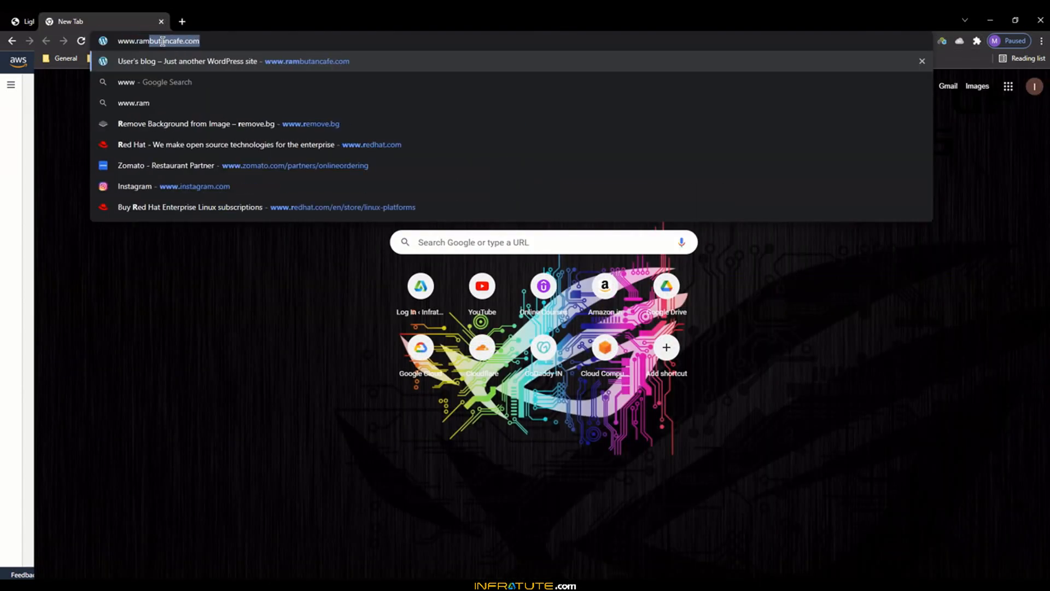
{"action": "type", "text": "butanca"}
{"action": "key", "text": "Return"}
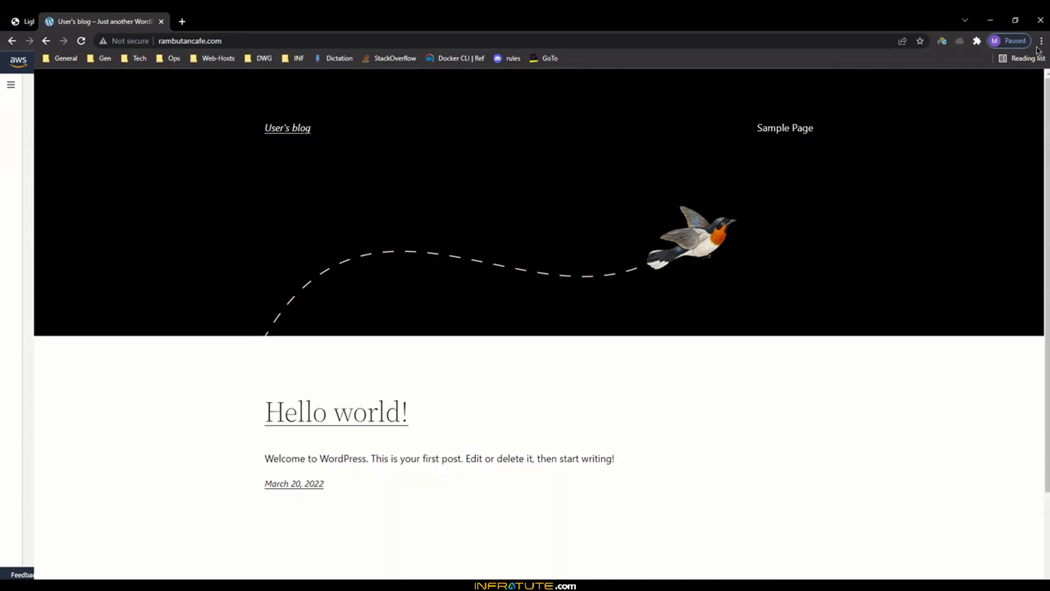
{"action": "left_click", "coordinate": [990, 24]}
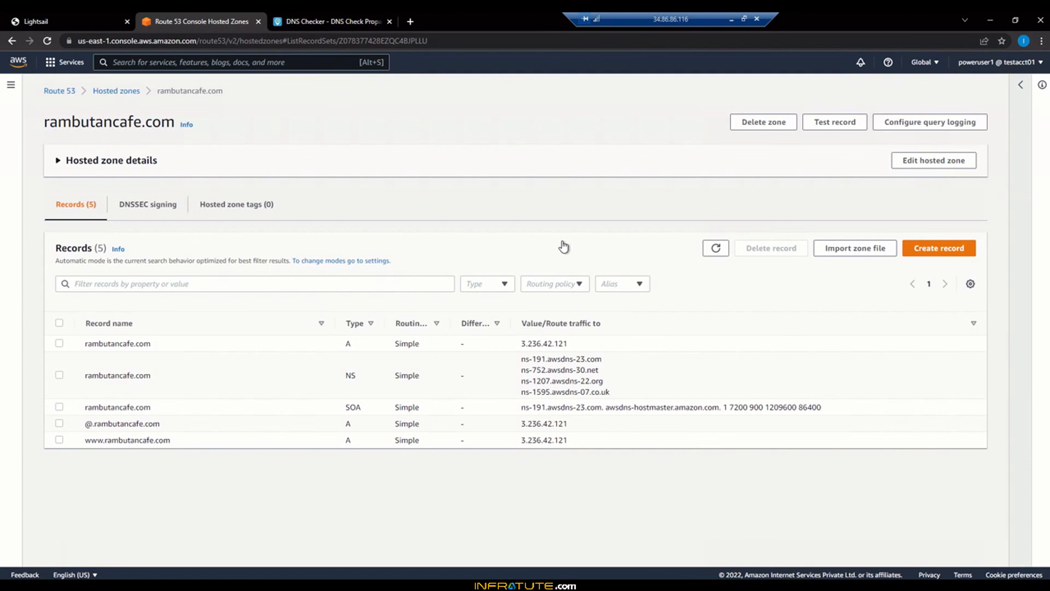